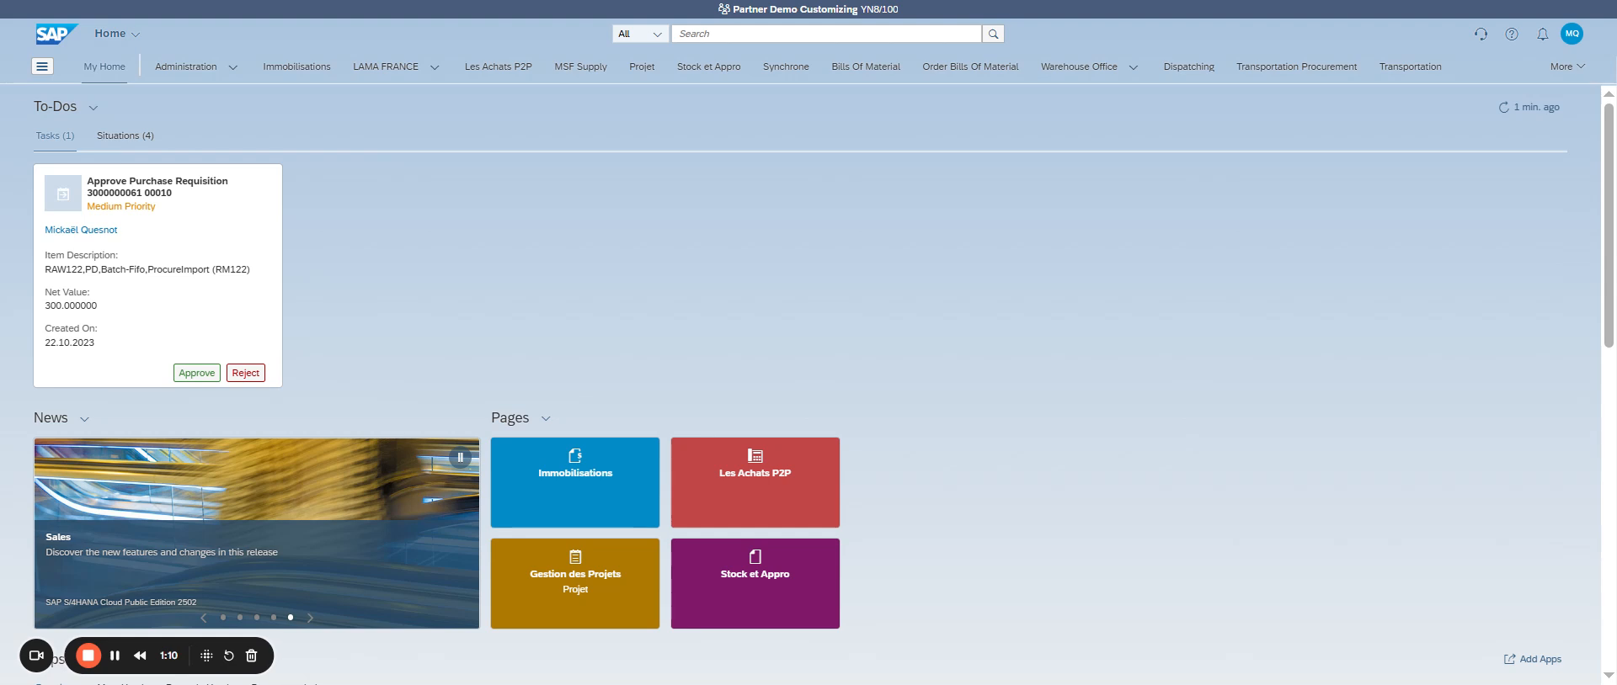
Find and open the app Create Outbound Deliveries - From Sales Orders
left_click(707, 34)
type("Create Outbound Deliveries - From")
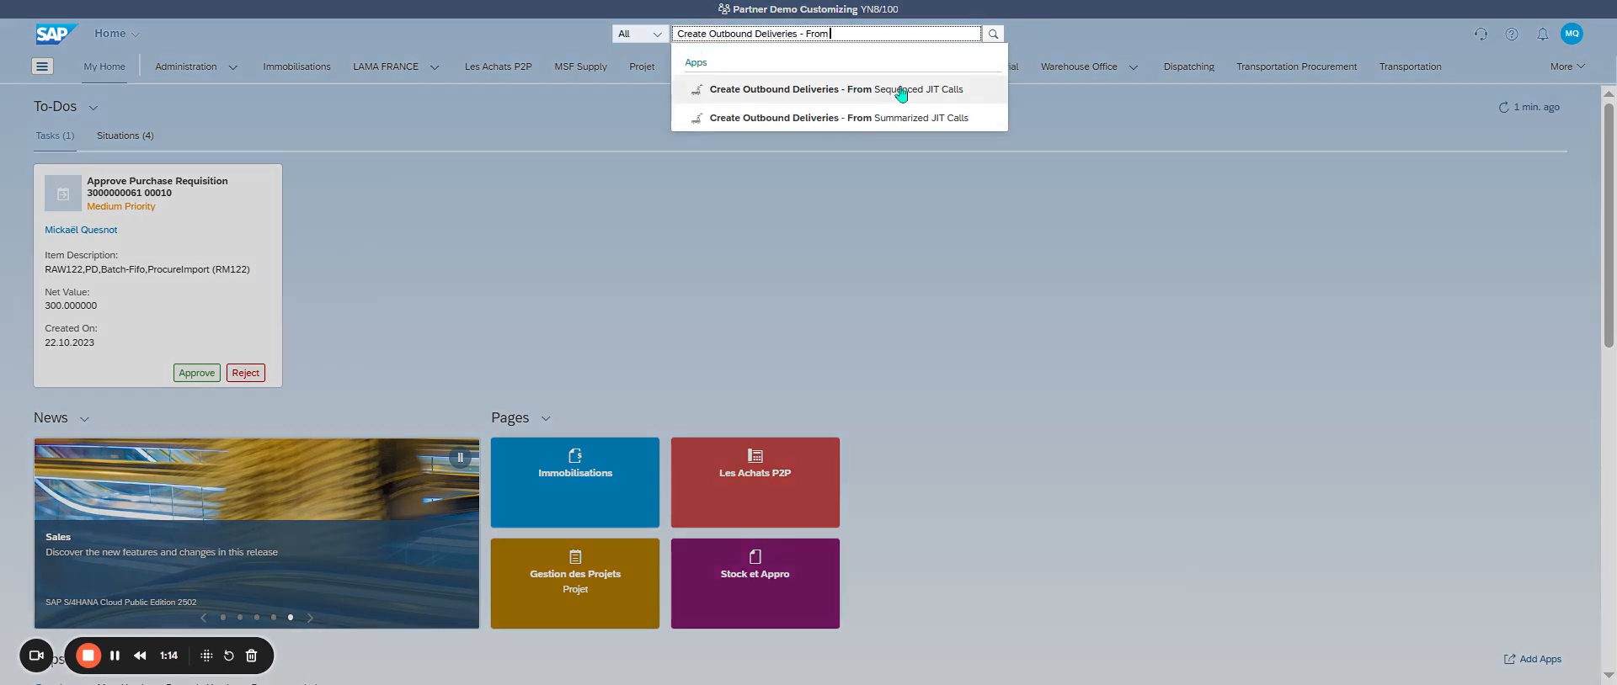
left_click_drag(800, 34, 911, 31)
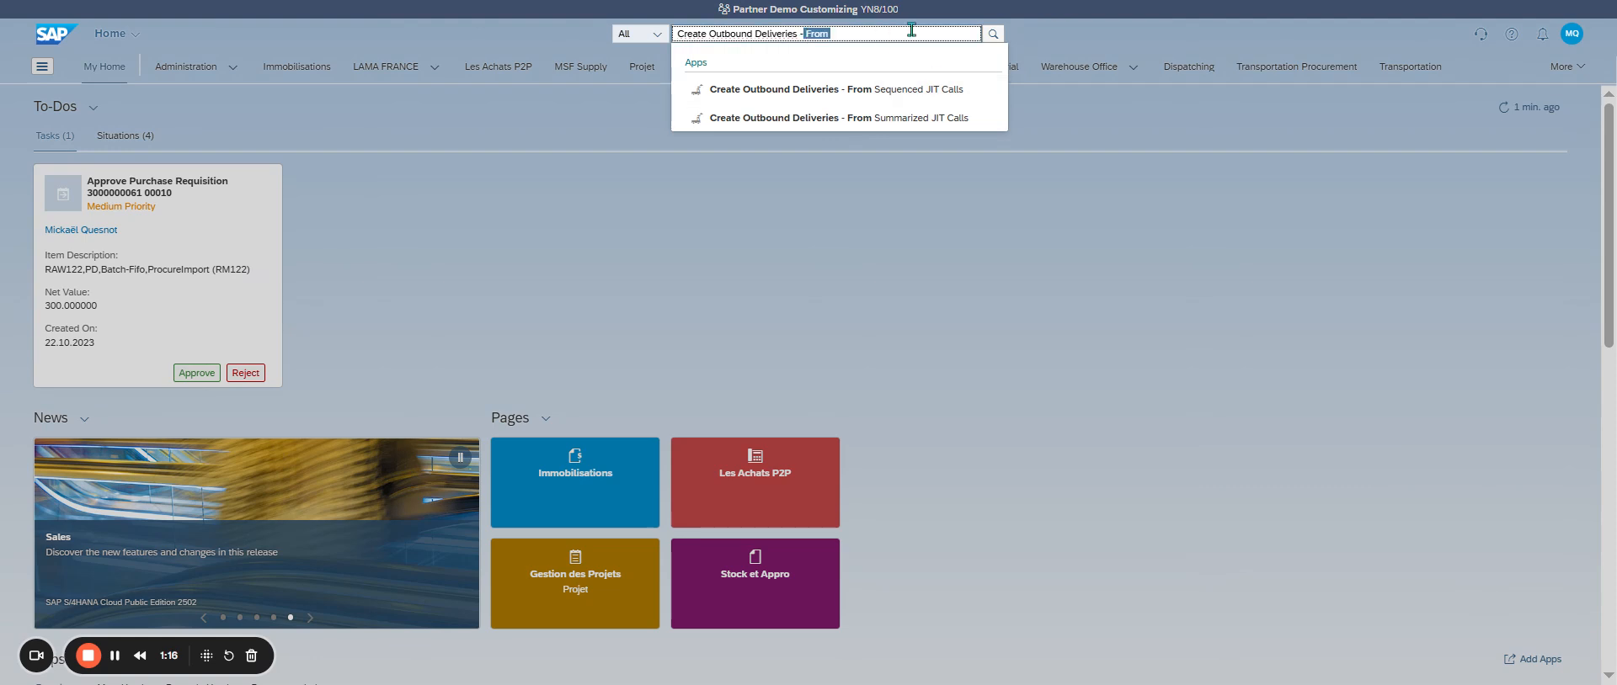
key("BackSpace")
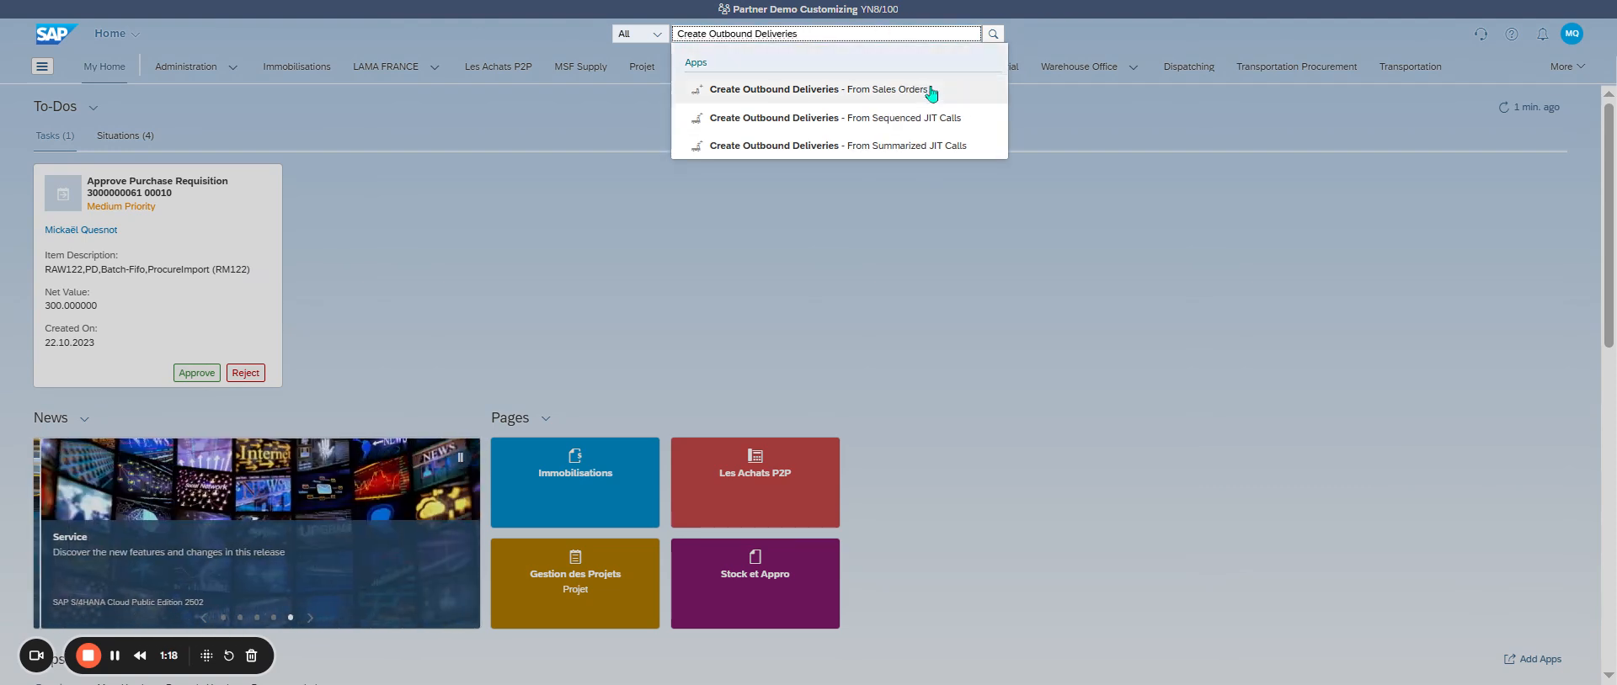
left_click(931, 91)
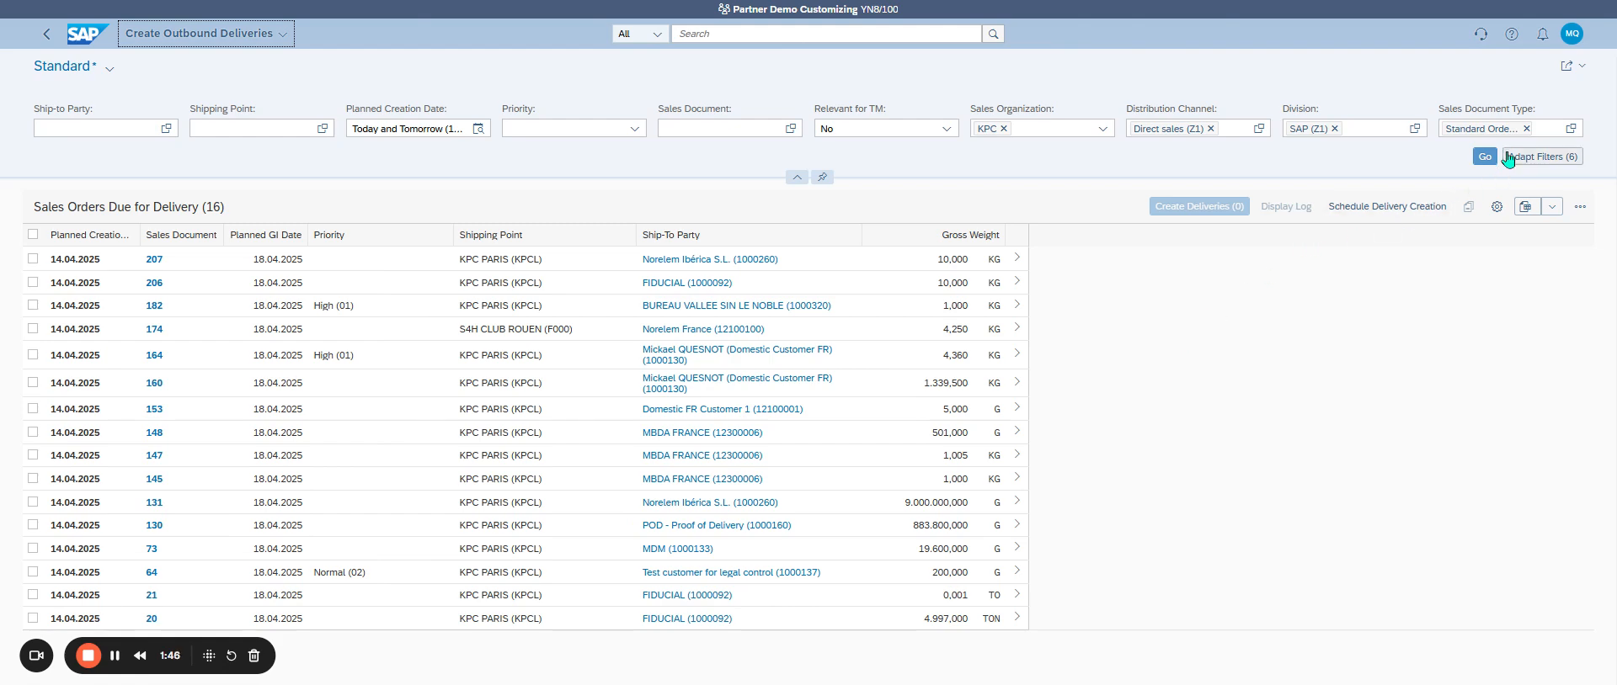
Remove the sales document type filter, keep the planned creation date at Today and Tomorrow, and refresh the list of sales orders due
left_click(1524, 129)
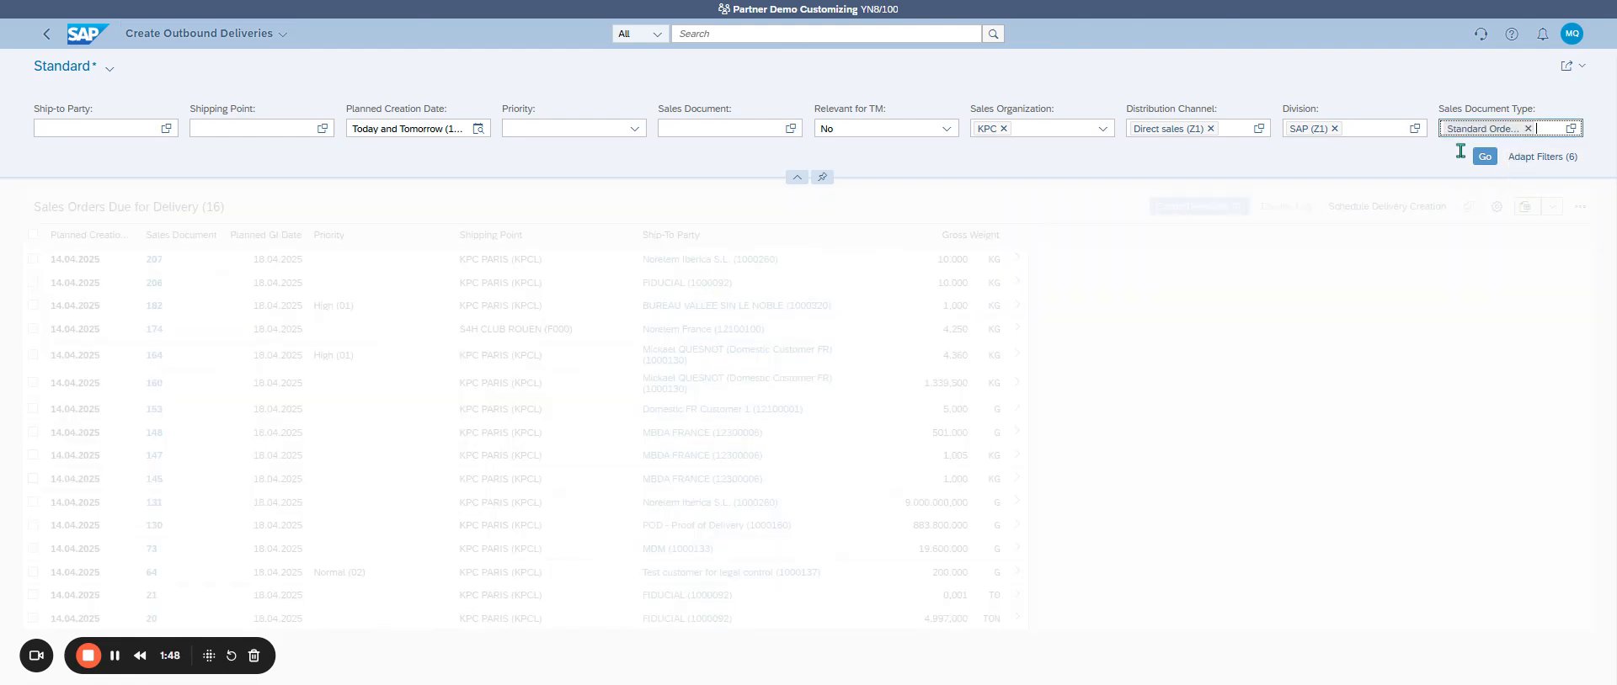
left_click(477, 129)
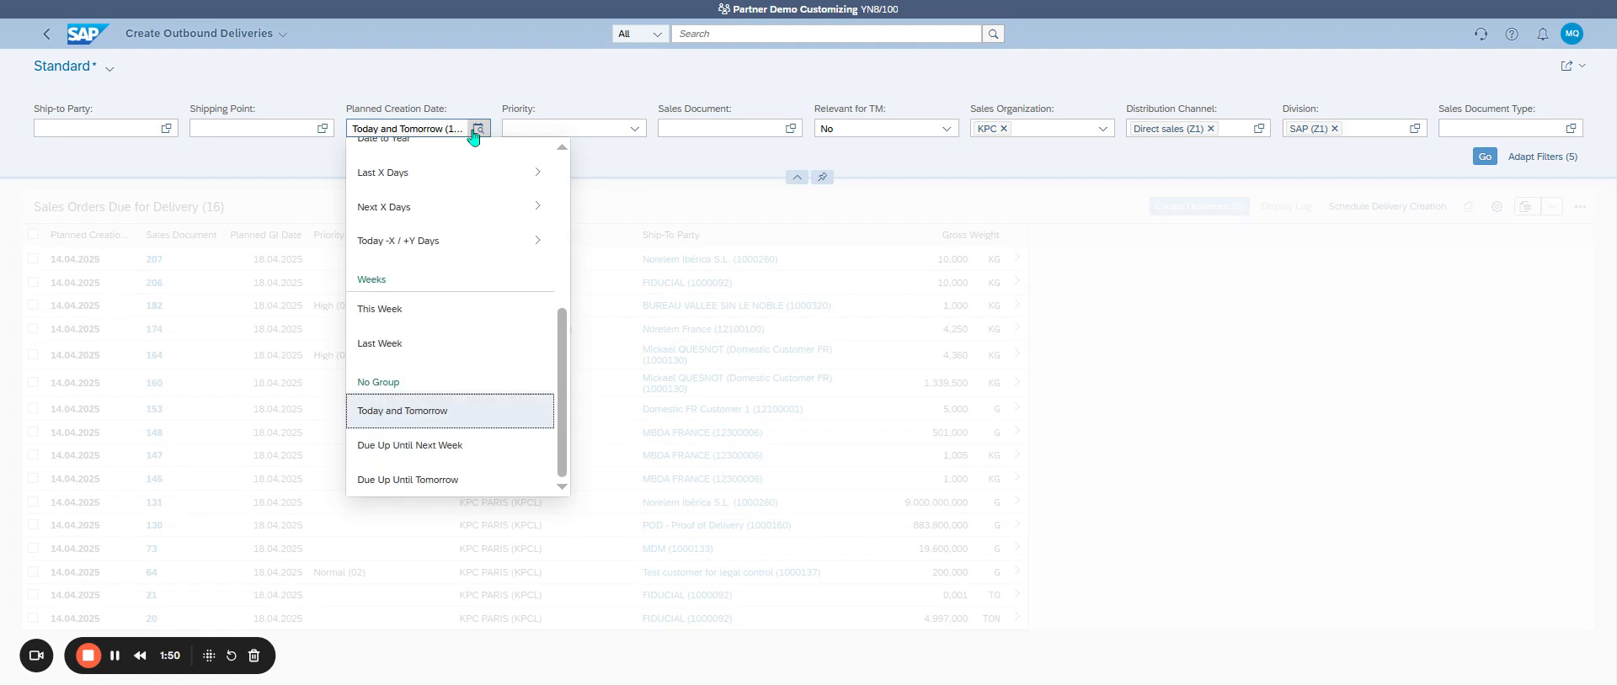
left_click(477, 129)
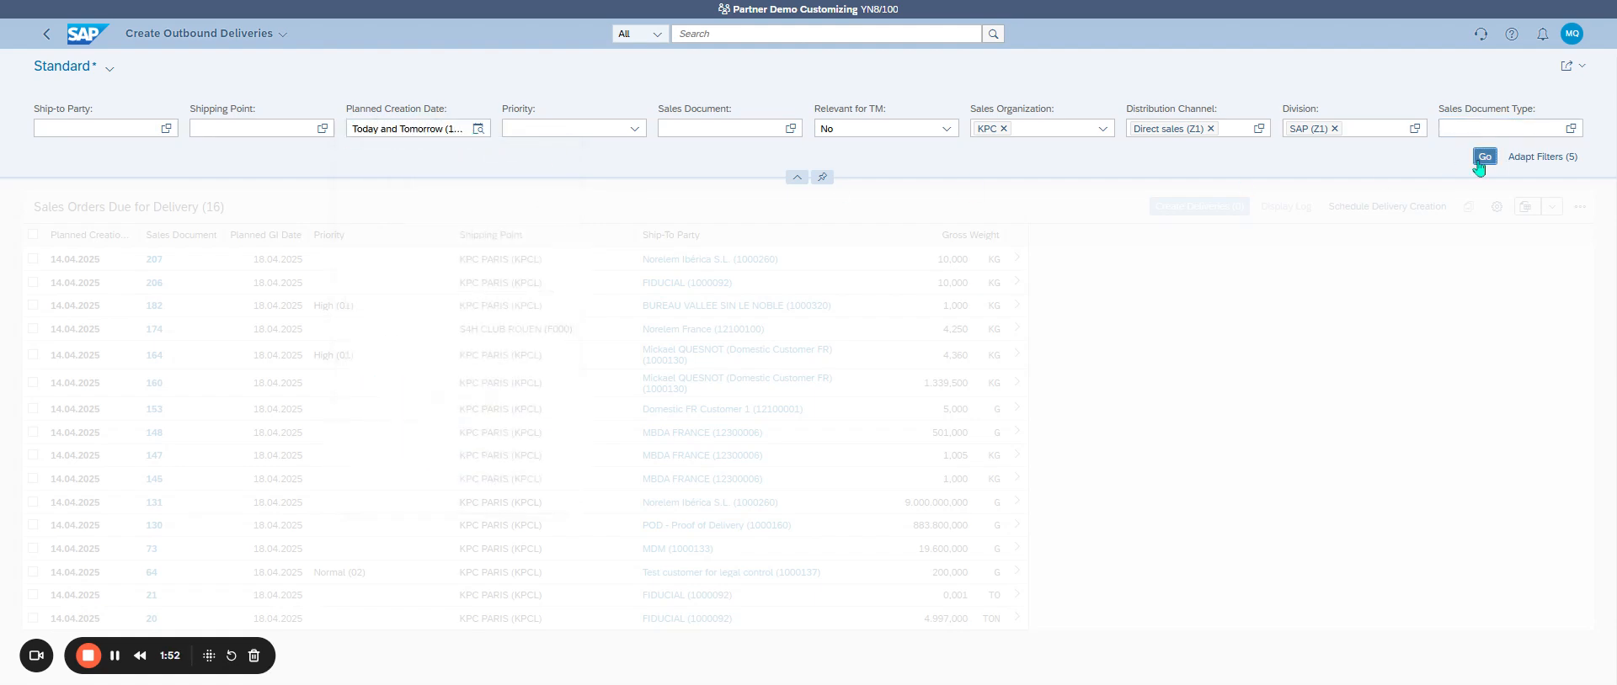
left_click(1485, 156)
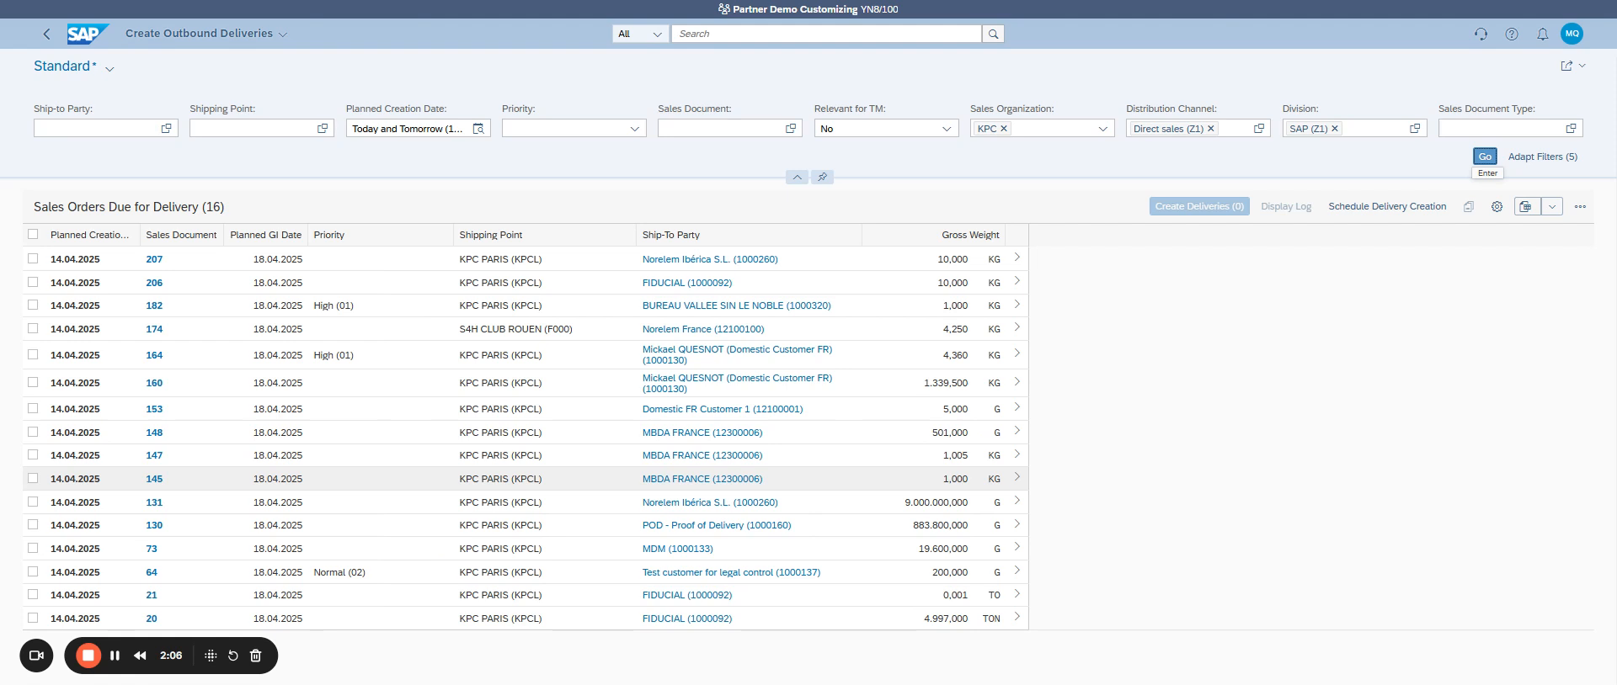
Try to create a delivery for the first listed sales order, for Norelem Ibérica S.L., and display its delivery log
left_click(33, 259)
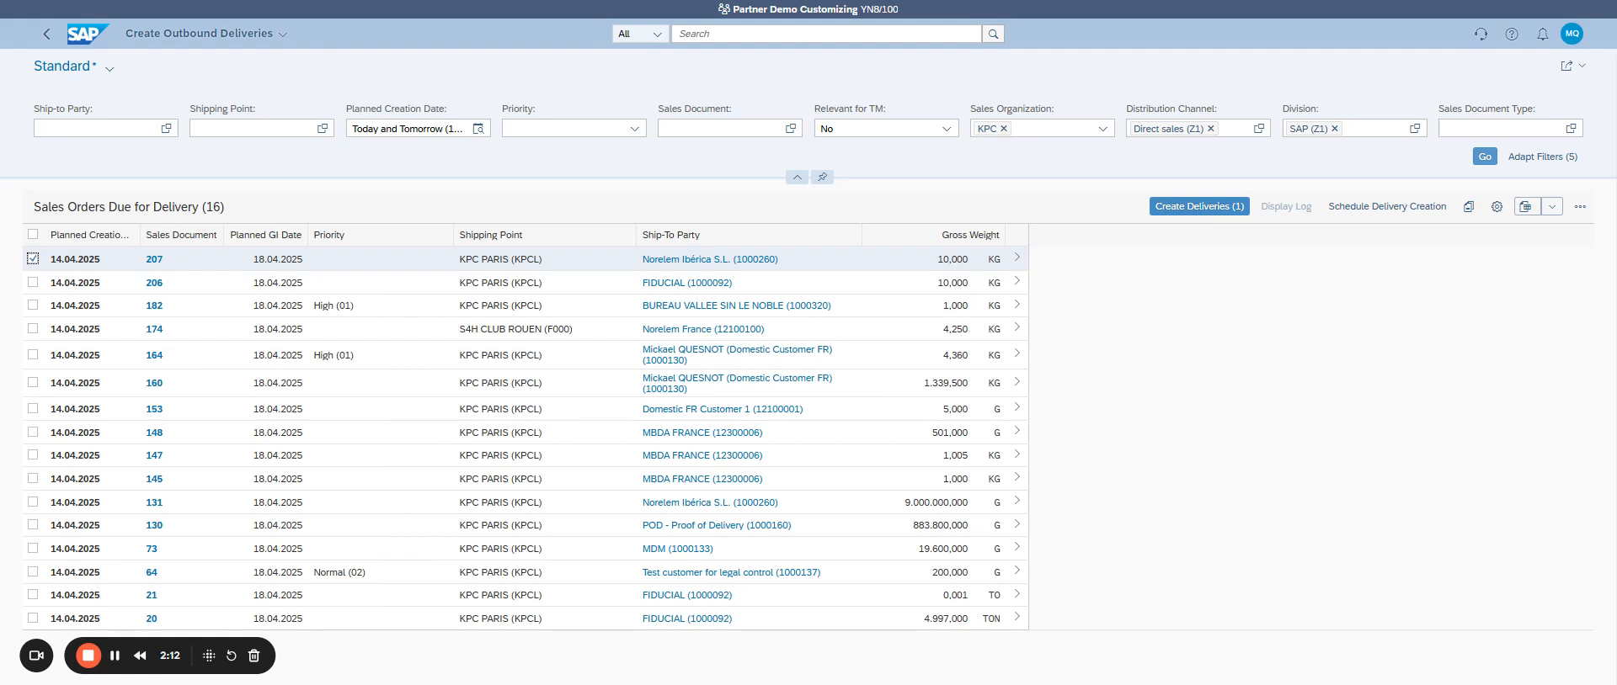
left_click(1199, 206)
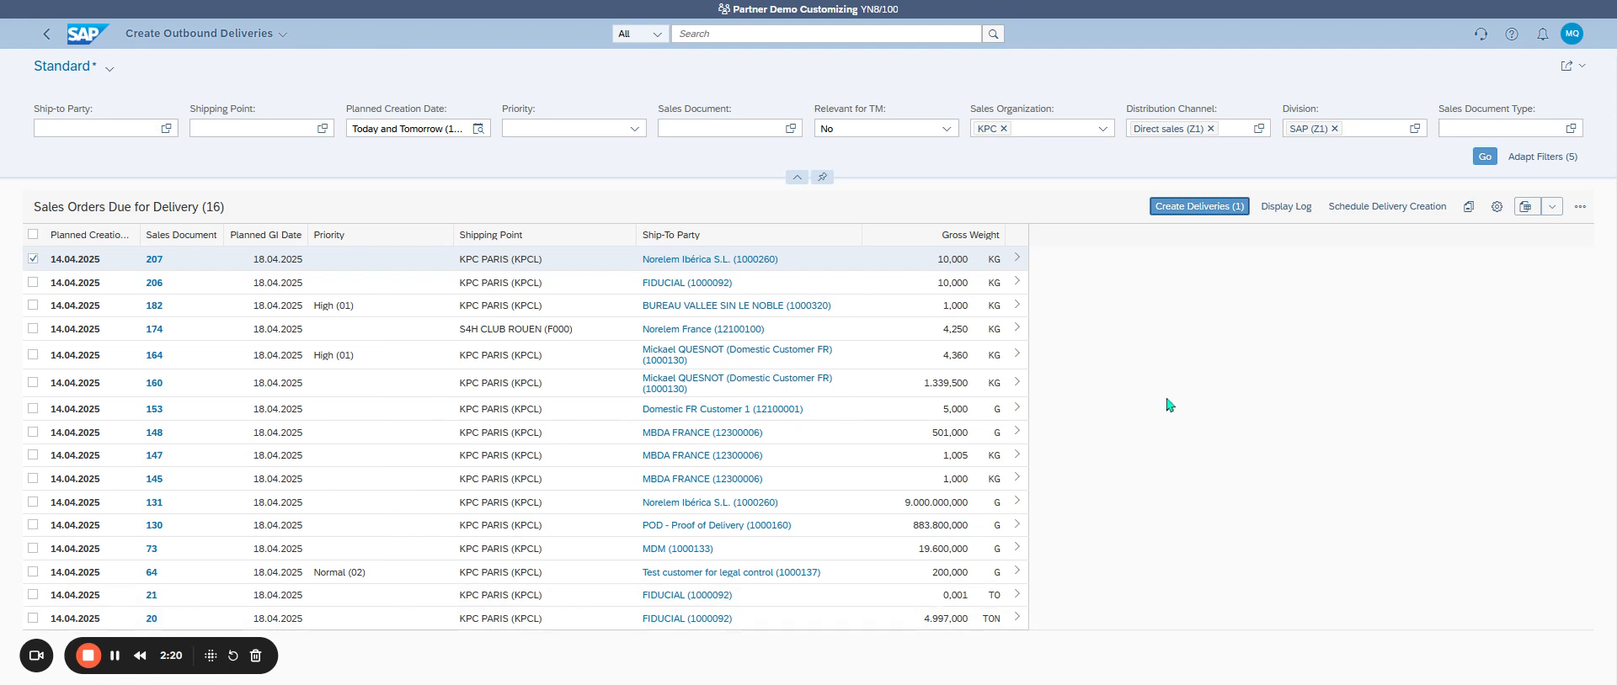
left_click(1286, 207)
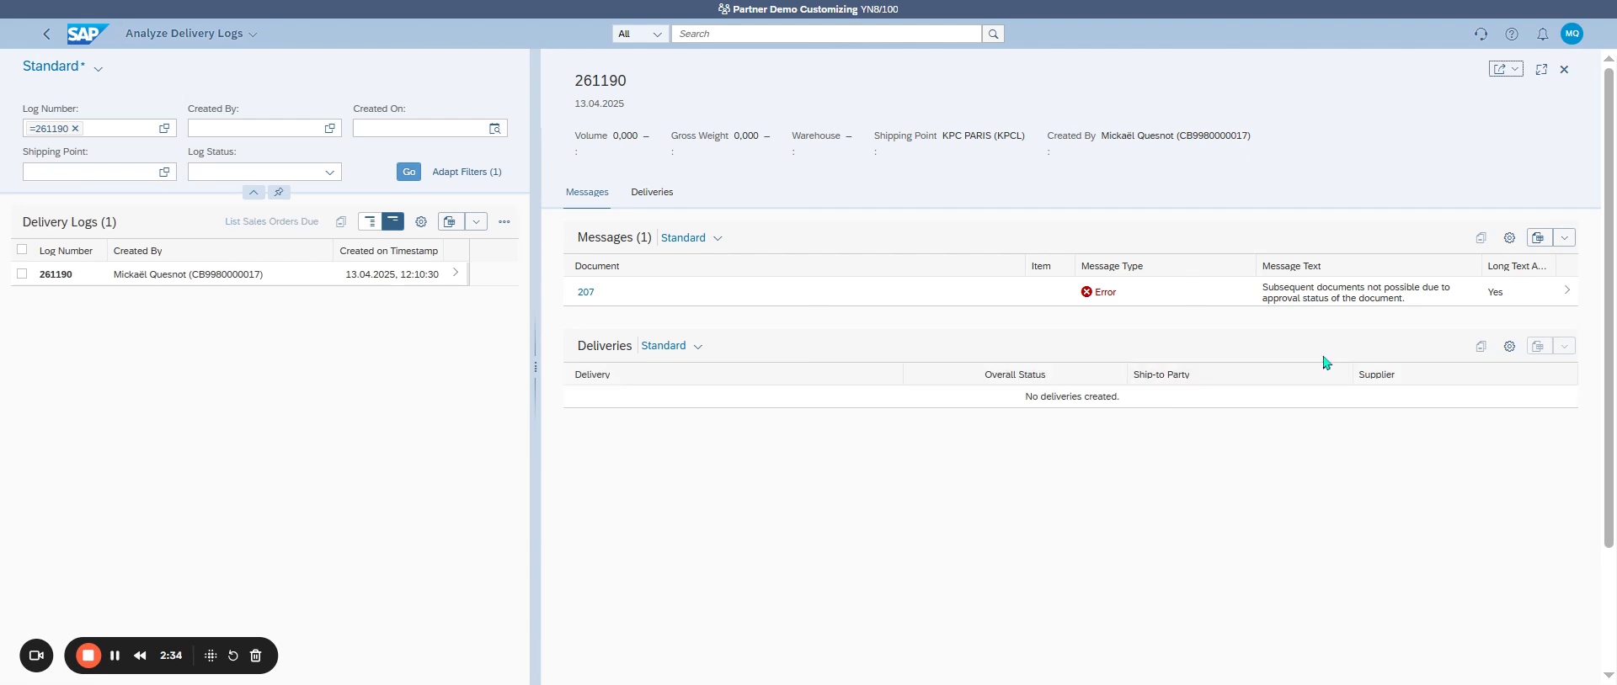
Return to the due list, try to create a delivery for only the Norelem France sales order, and display its log
left_click(854, 683)
left_click(47, 38)
left_click(32, 259)
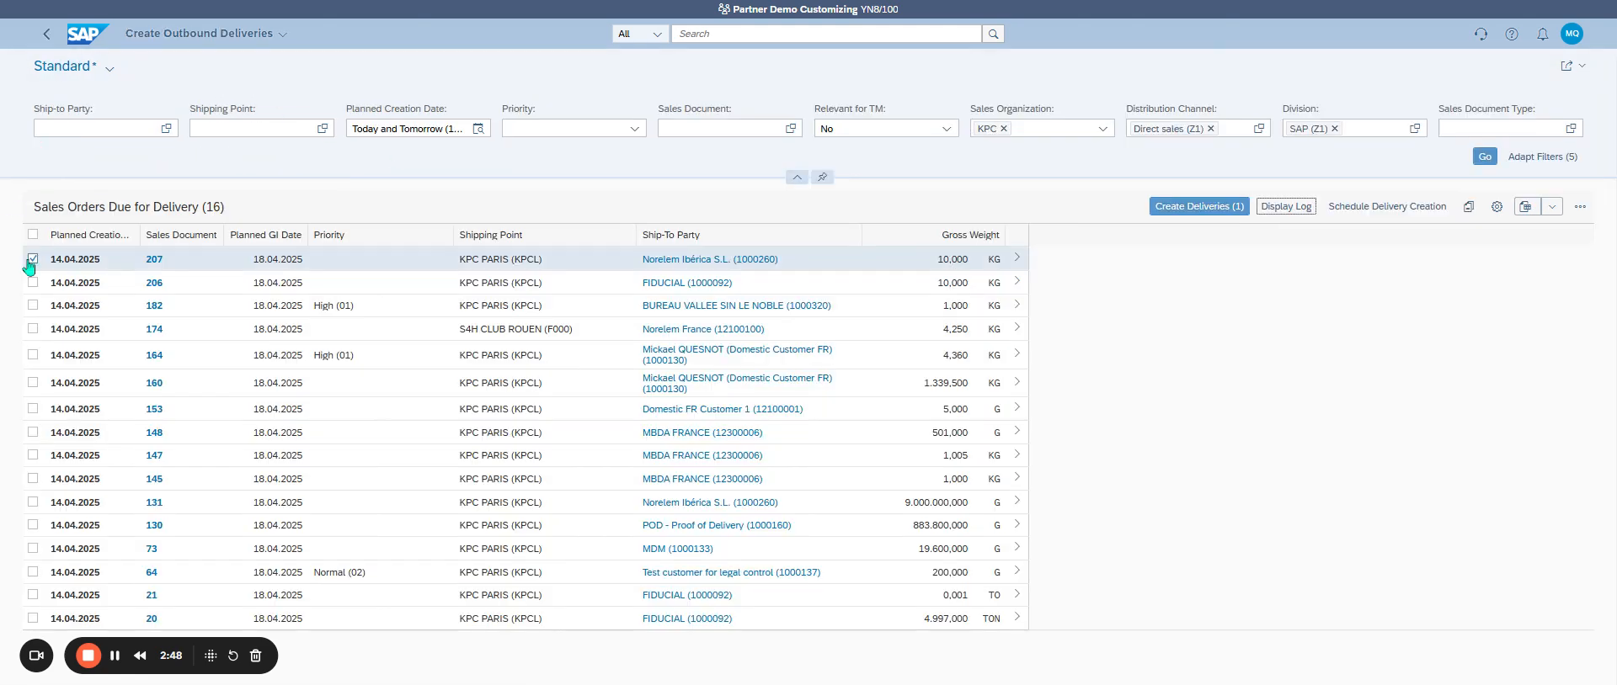
left_click(32, 259)
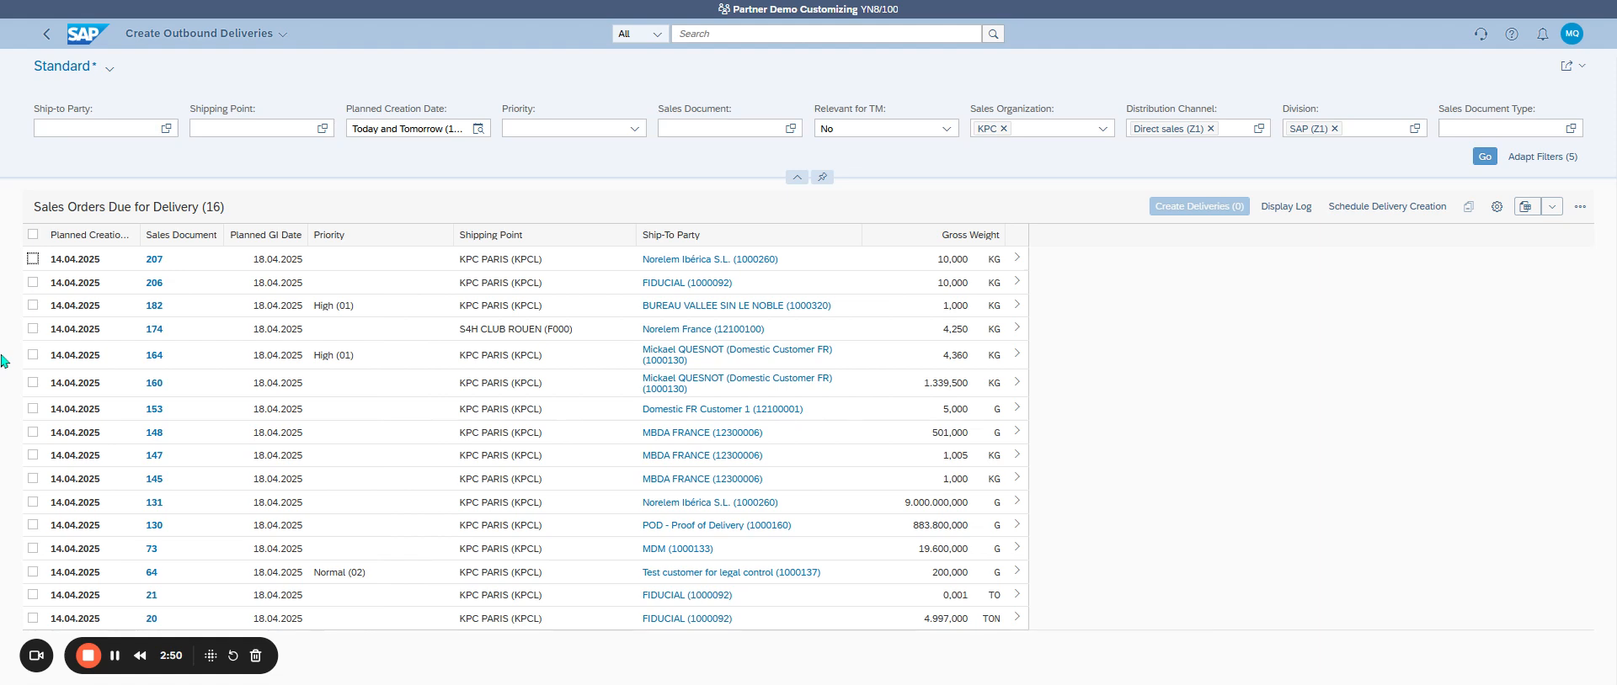
left_click(32, 328)
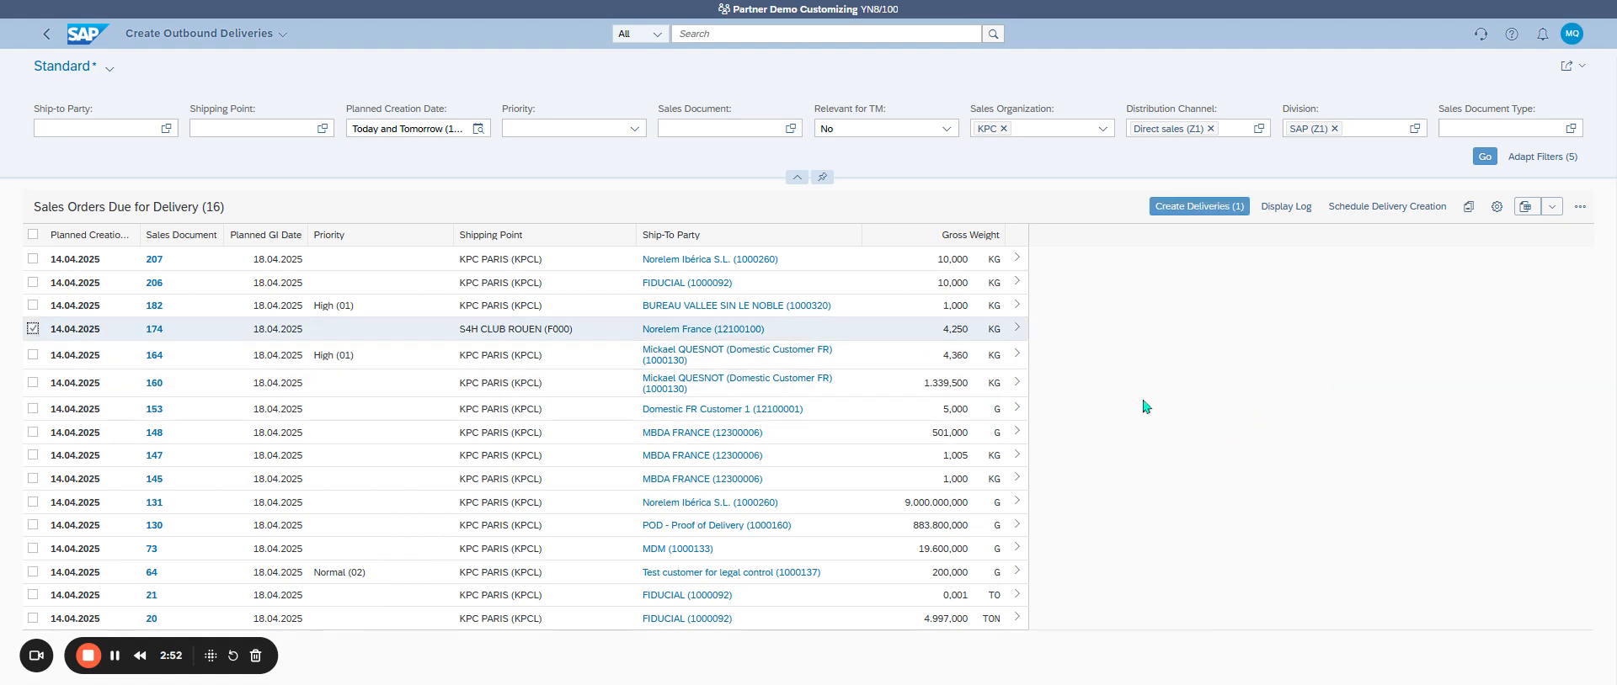
left_click(1227, 211)
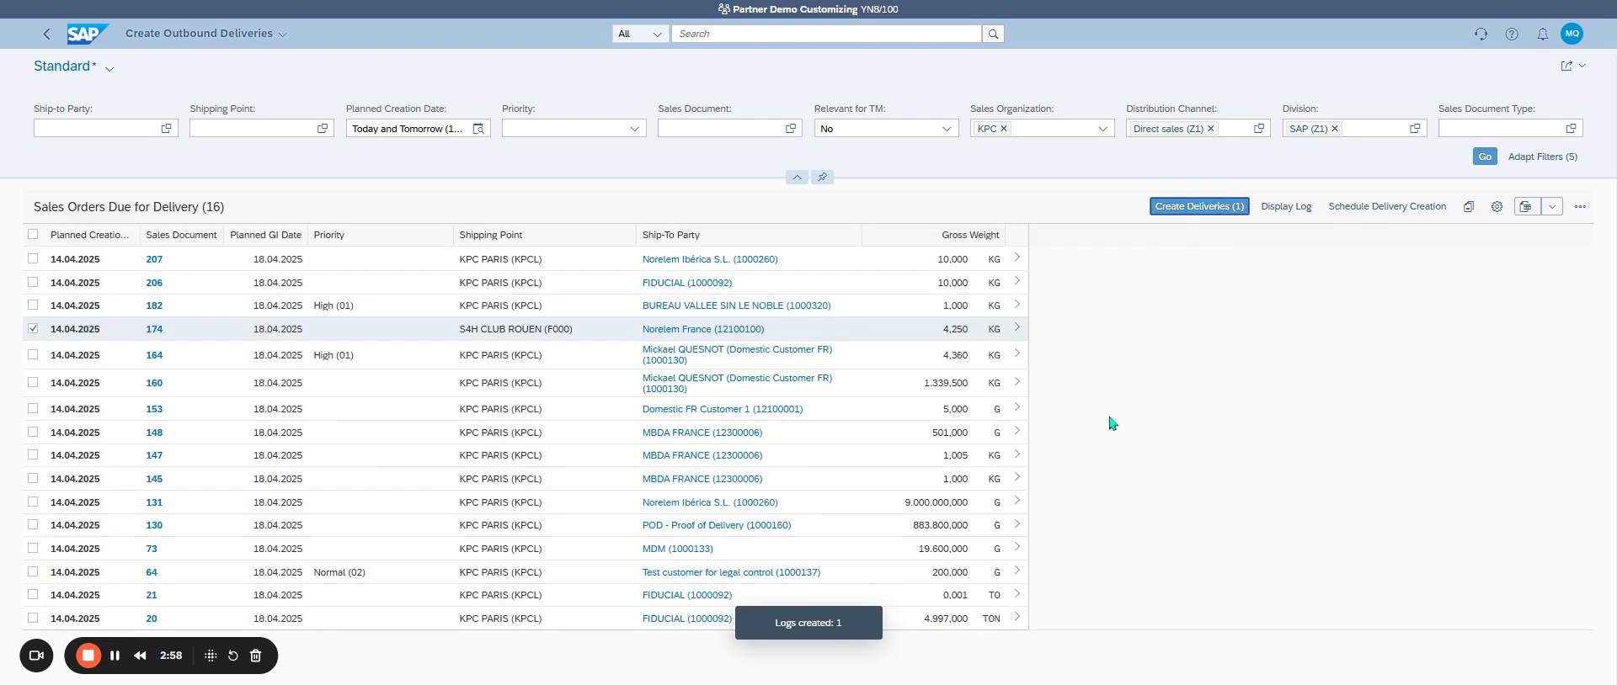
left_click(1285, 210)
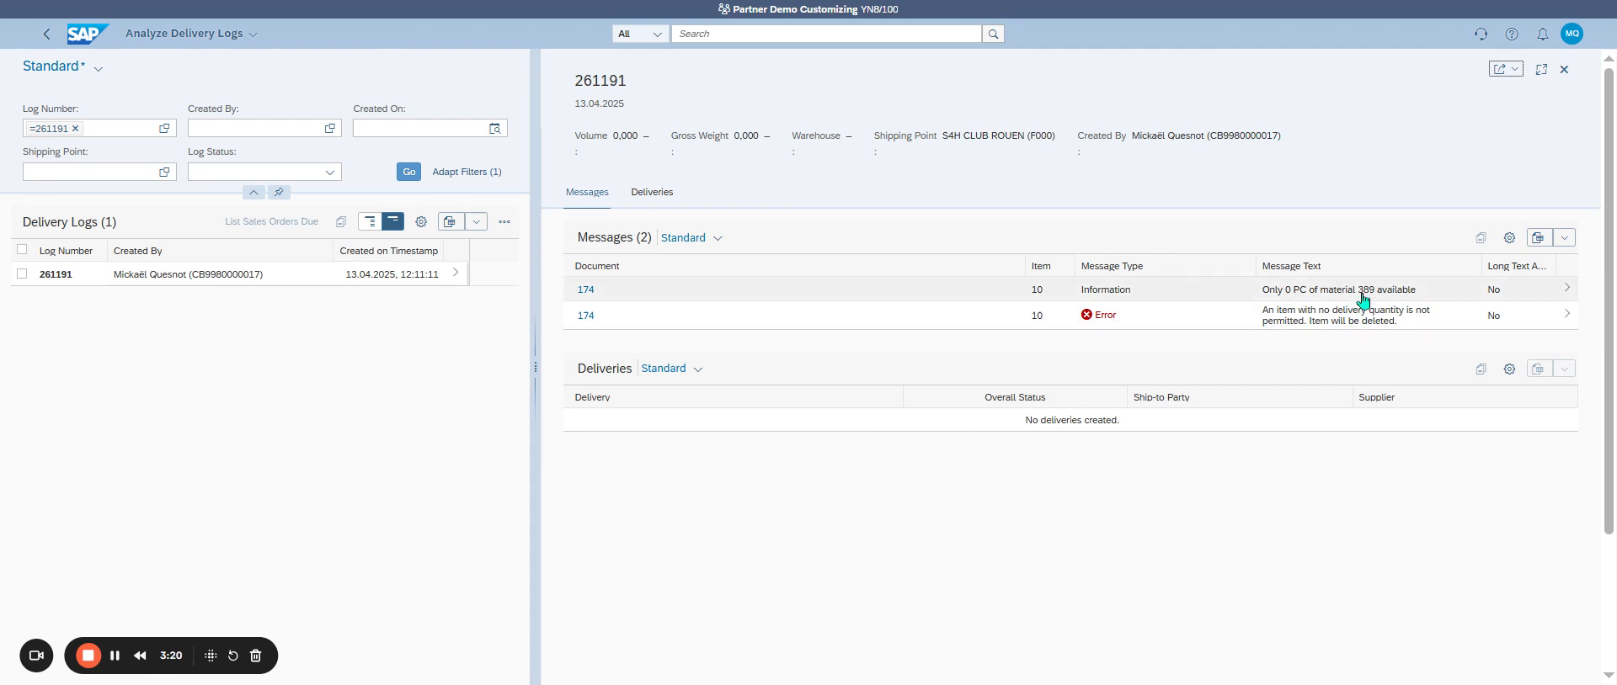
Open the Manage Stock app and display the stock of material 389
left_click(743, 32)
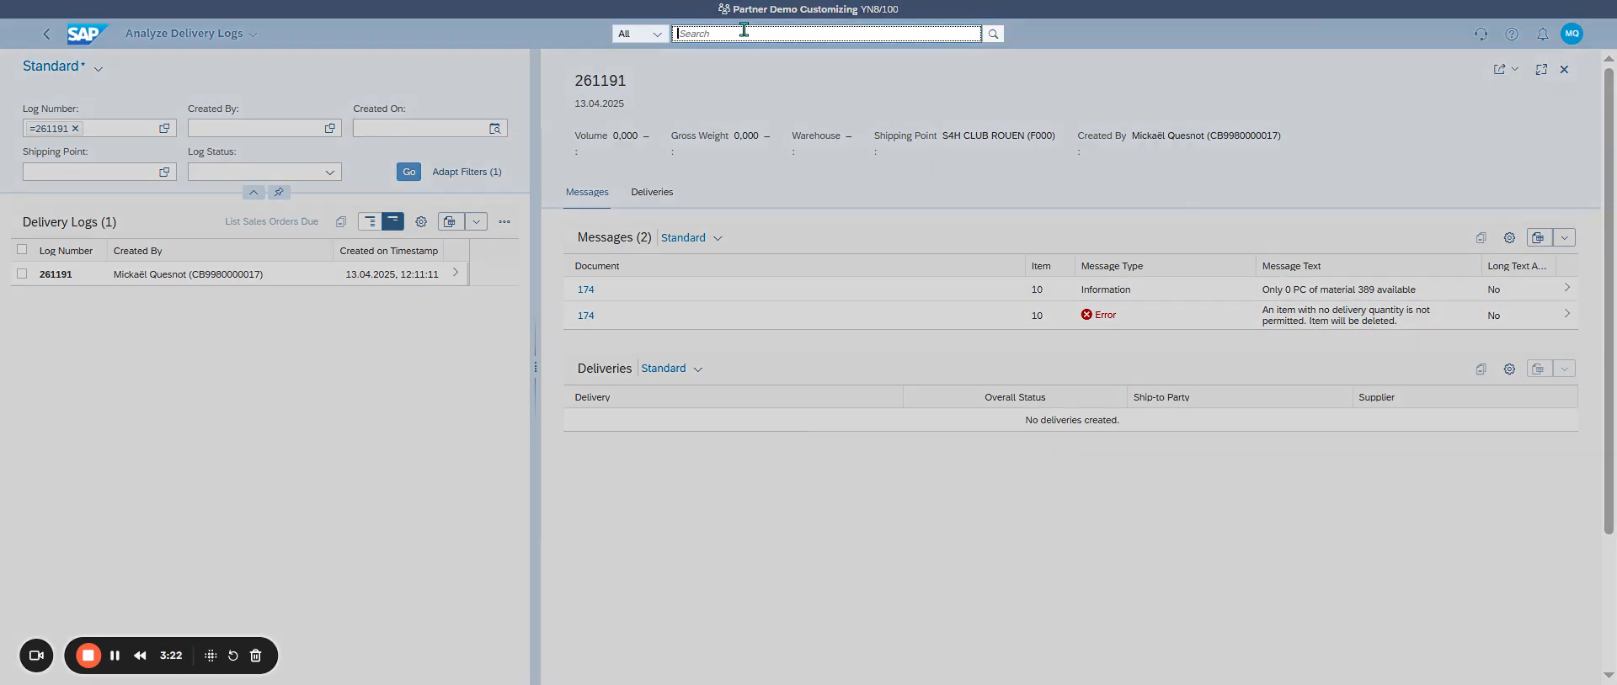
type("manage stock")
left_click(826, 93)
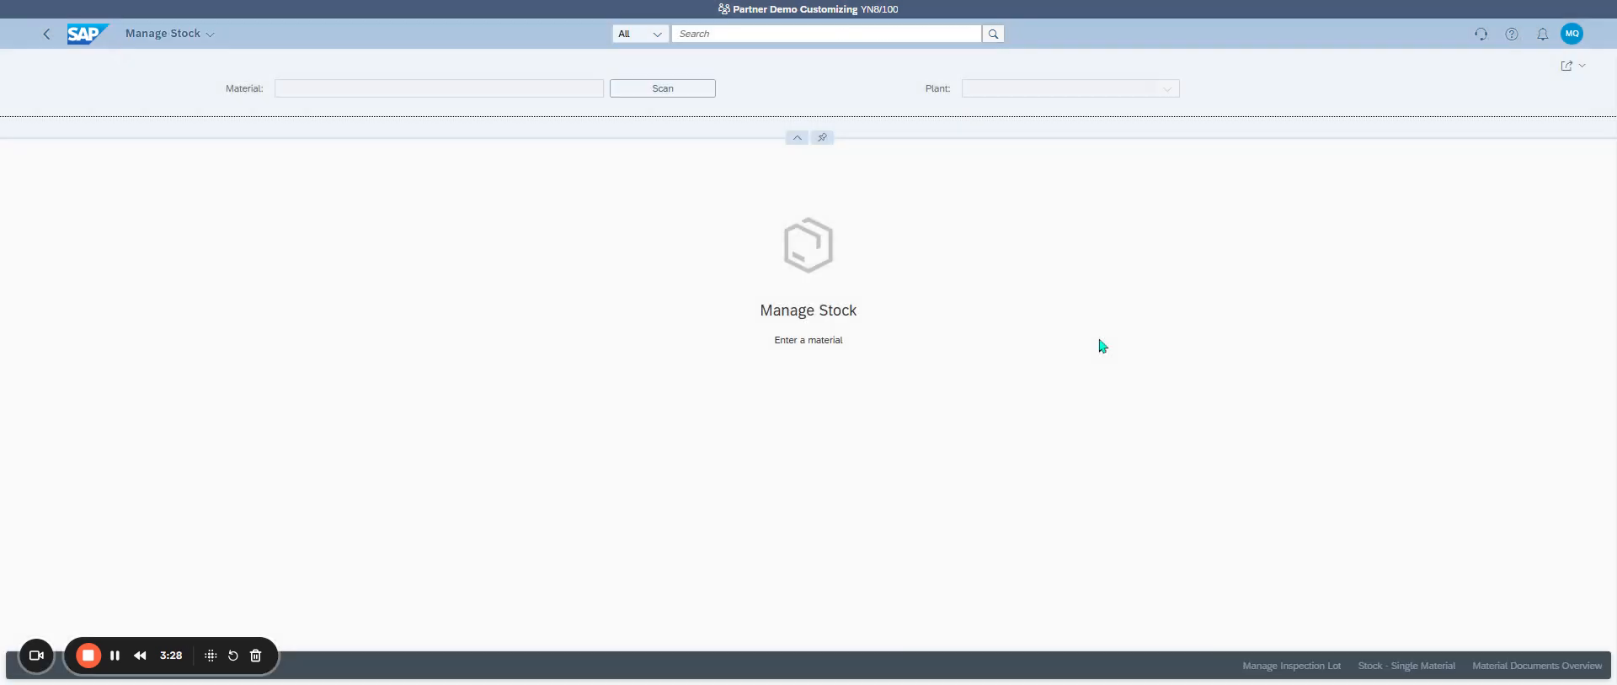
left_click(318, 85)
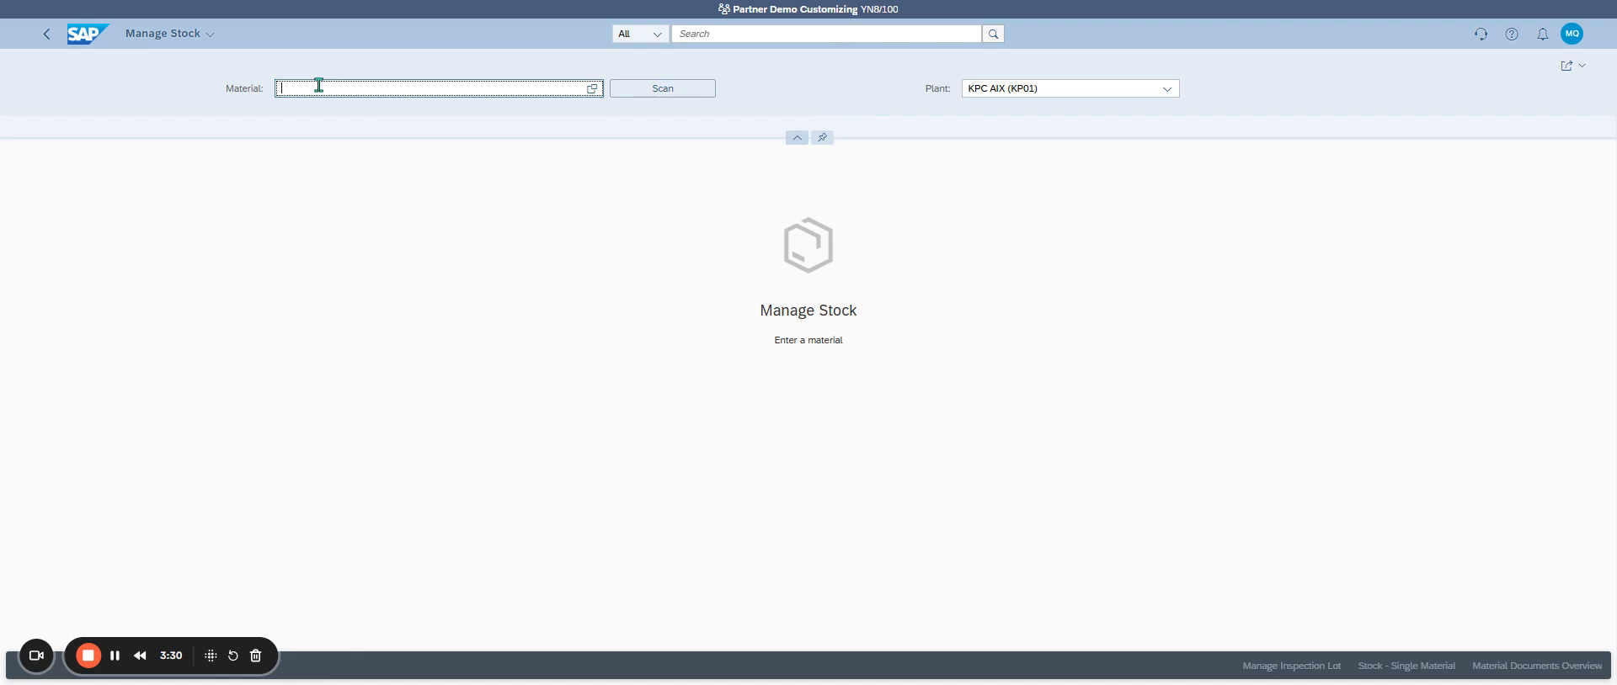
type("389")
left_click(505, 129)
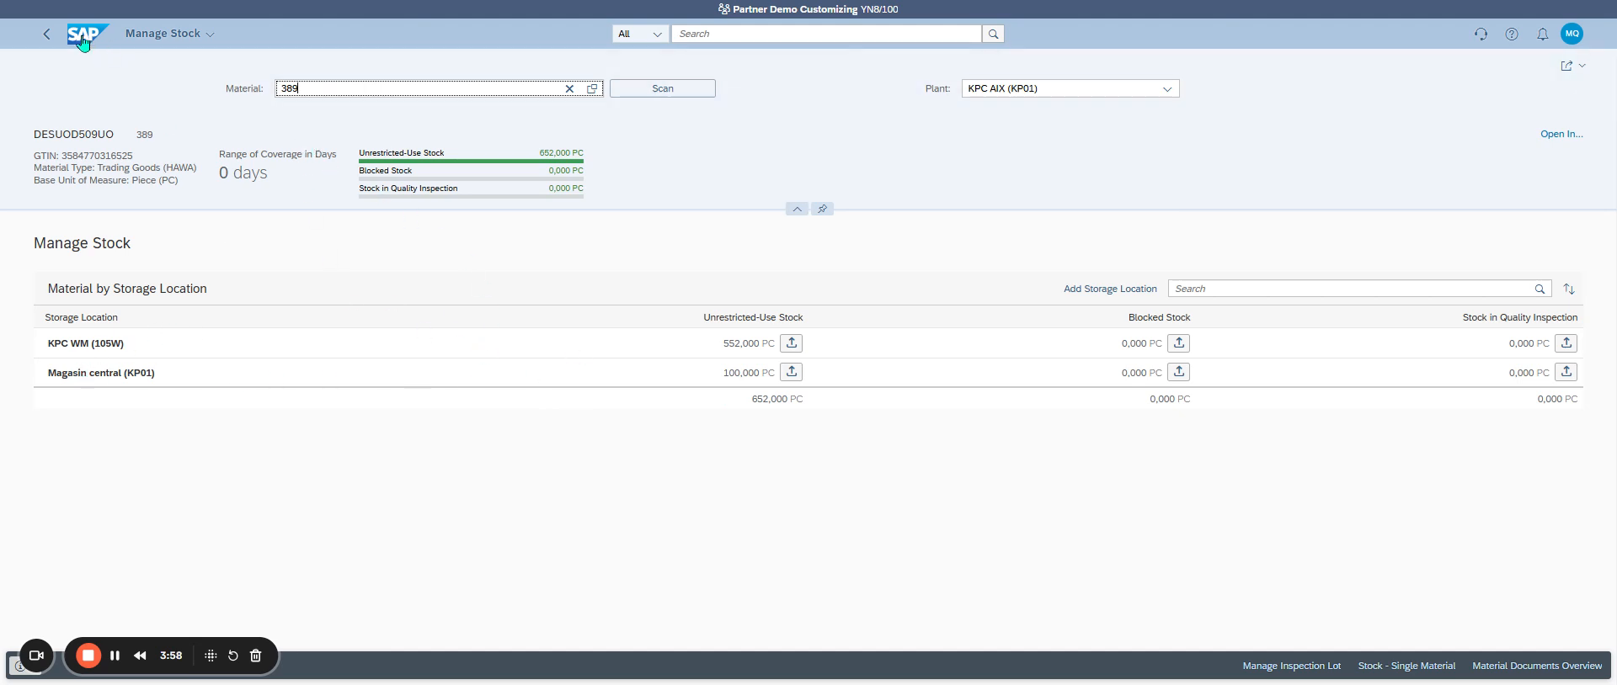
Return to Create Outbound Deliveries and check the shipping point and related links of the Norelem France sales order
left_click(1571, 34)
left_click(1541, 102)
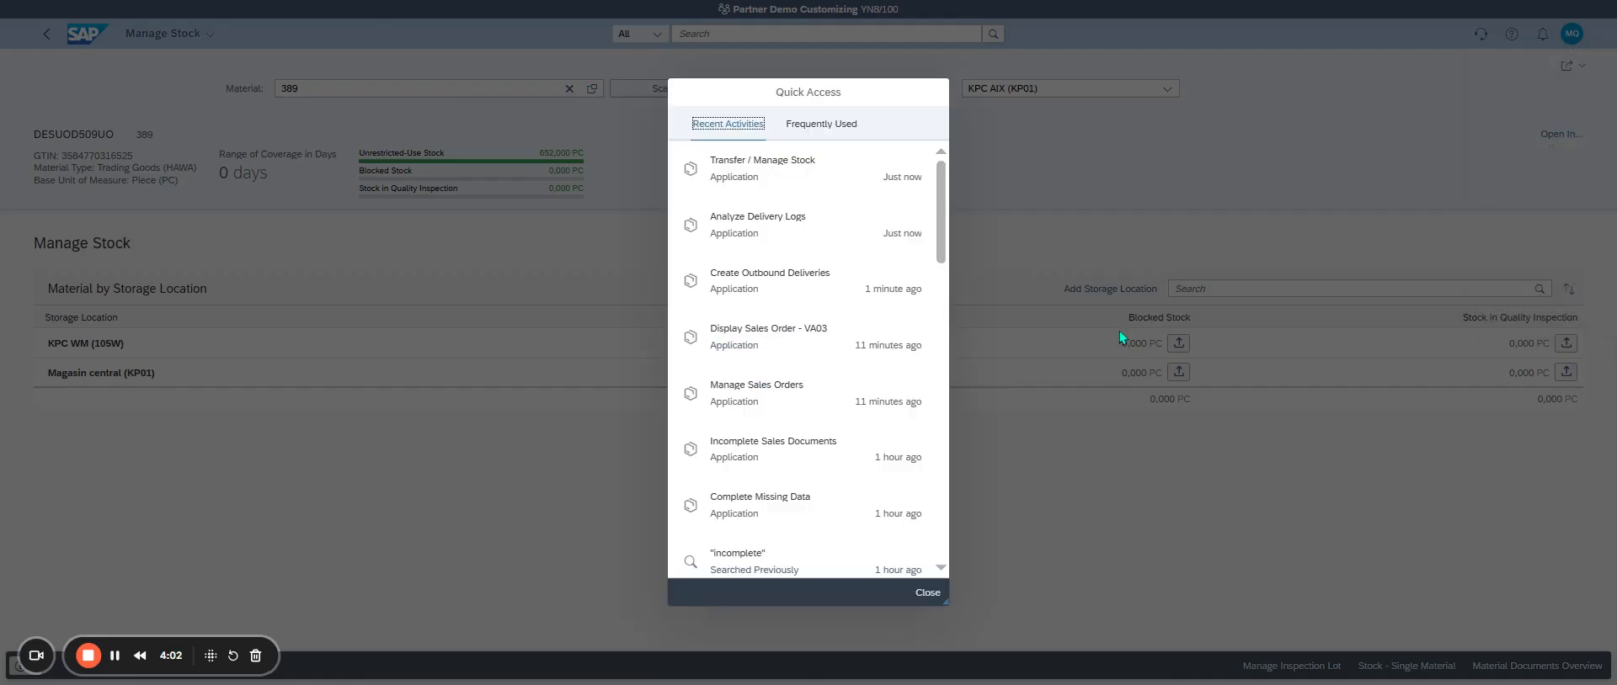
left_click(829, 274)
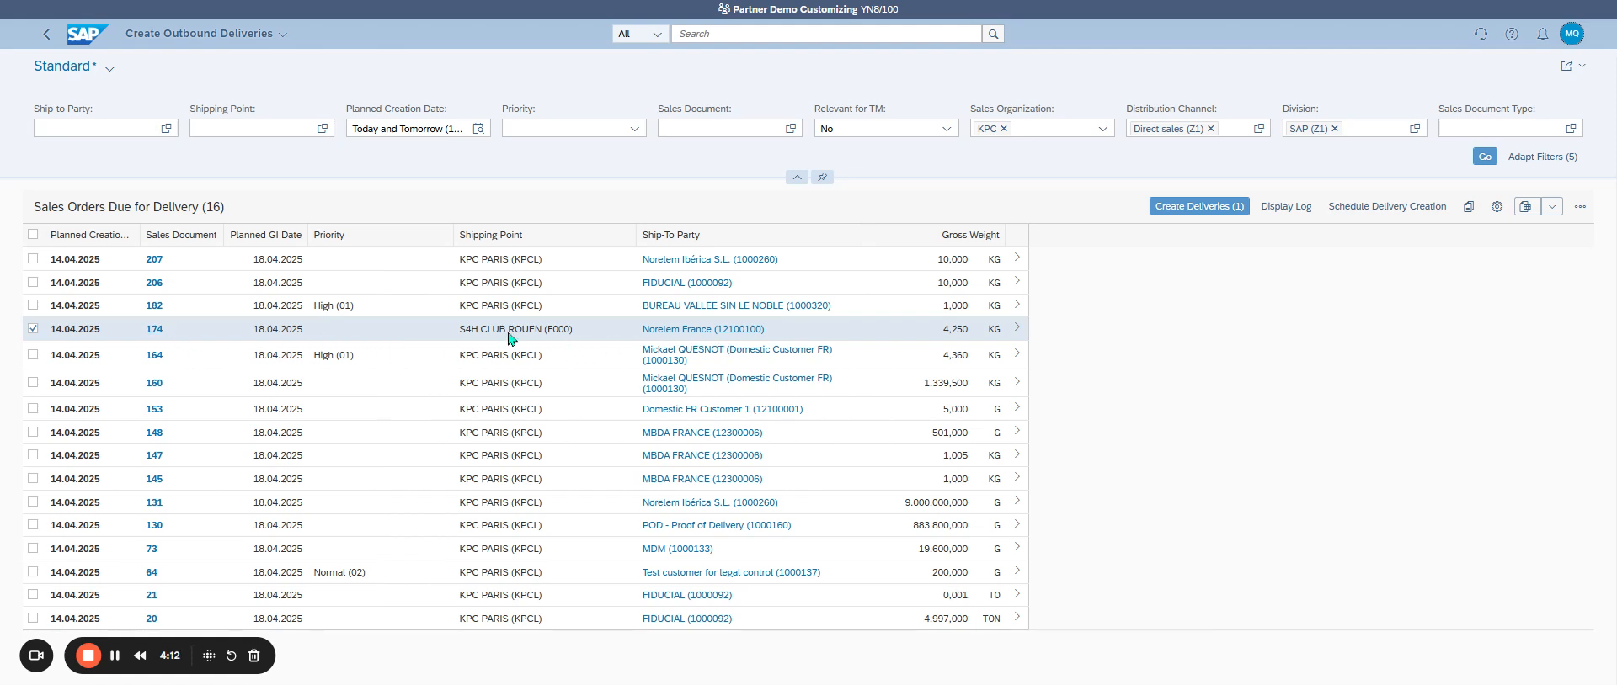
left_click(155, 330)
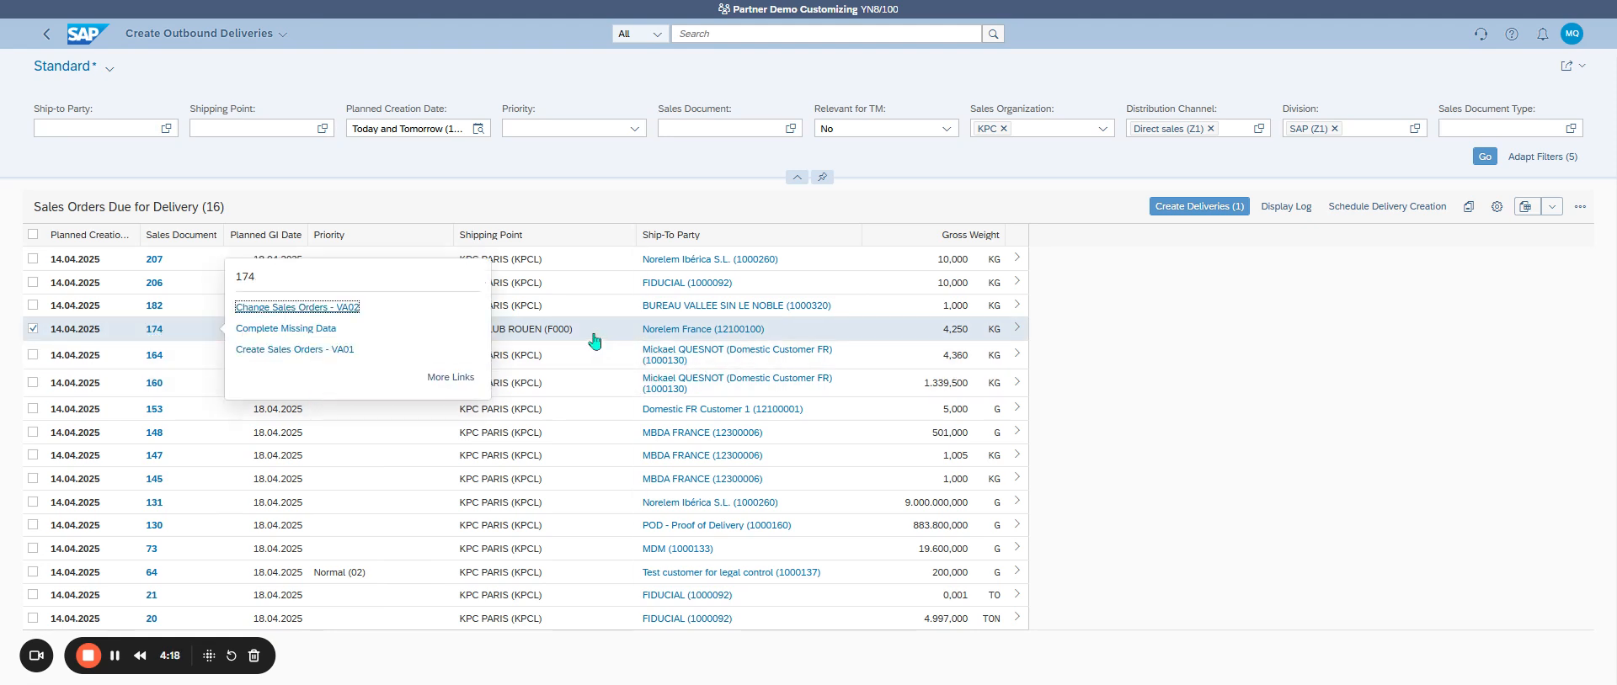
left_click(1116, 341)
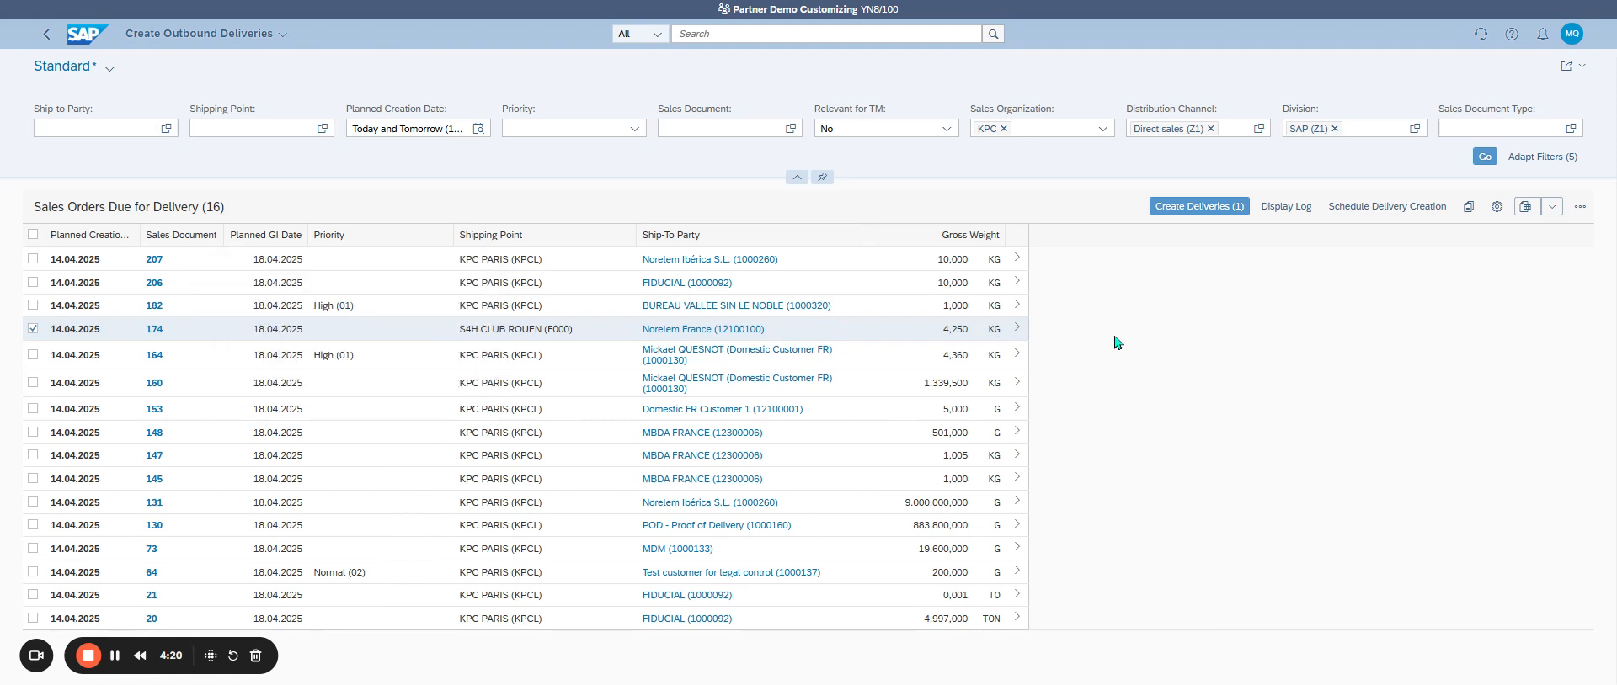
Return to Manage Stock and check material 389 in plant S4H CLUB ROUEN (F000), ending with plant S4H CLUB (F010)
left_click(1570, 34)
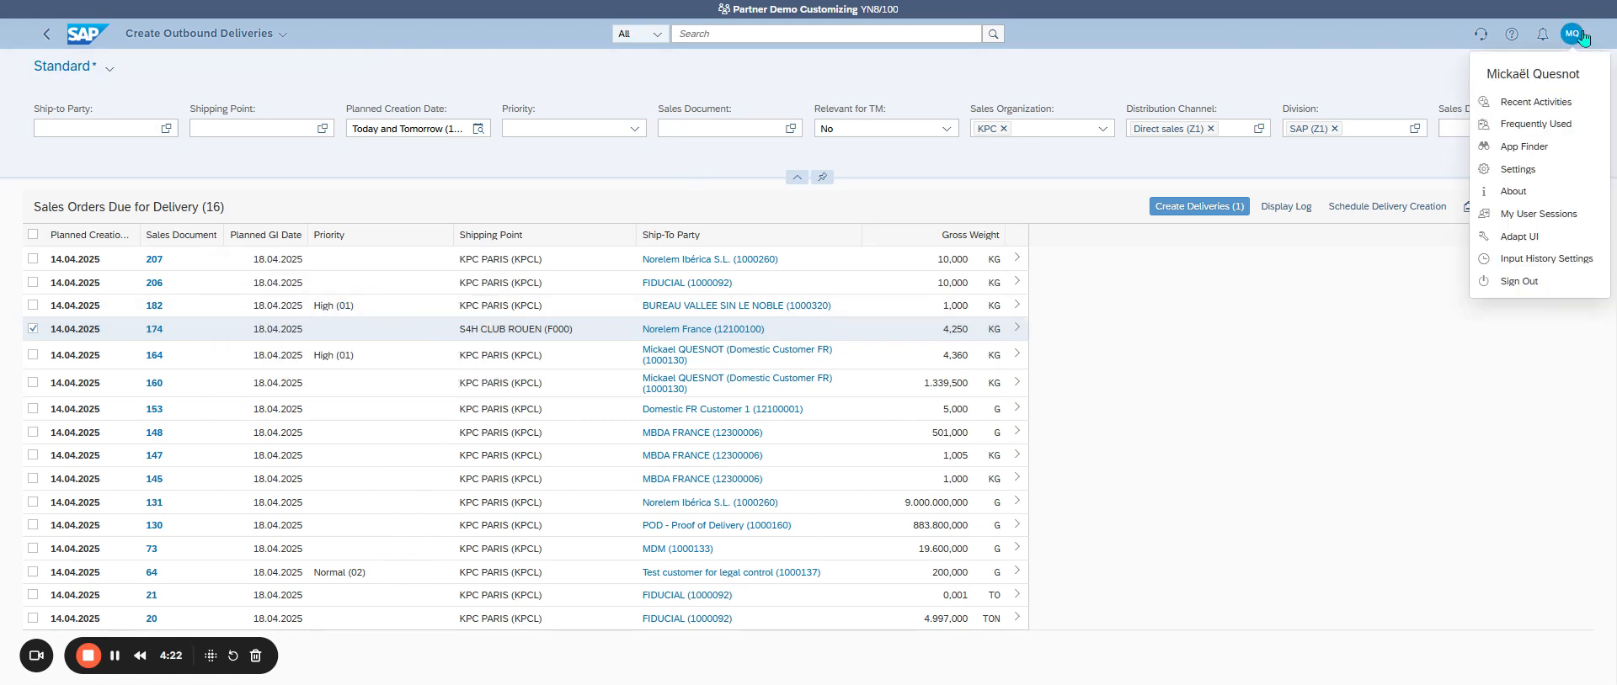
left_click(1558, 102)
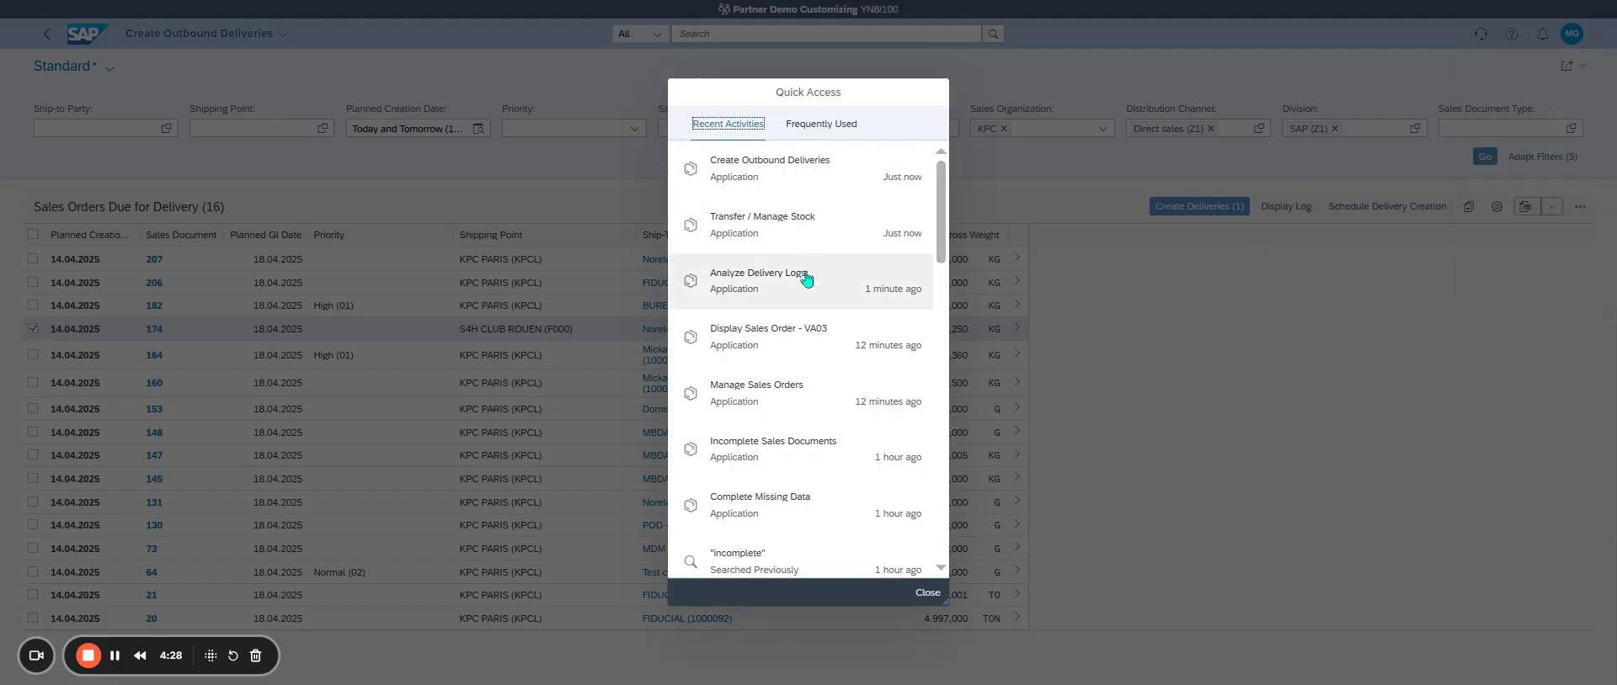
left_click(846, 232)
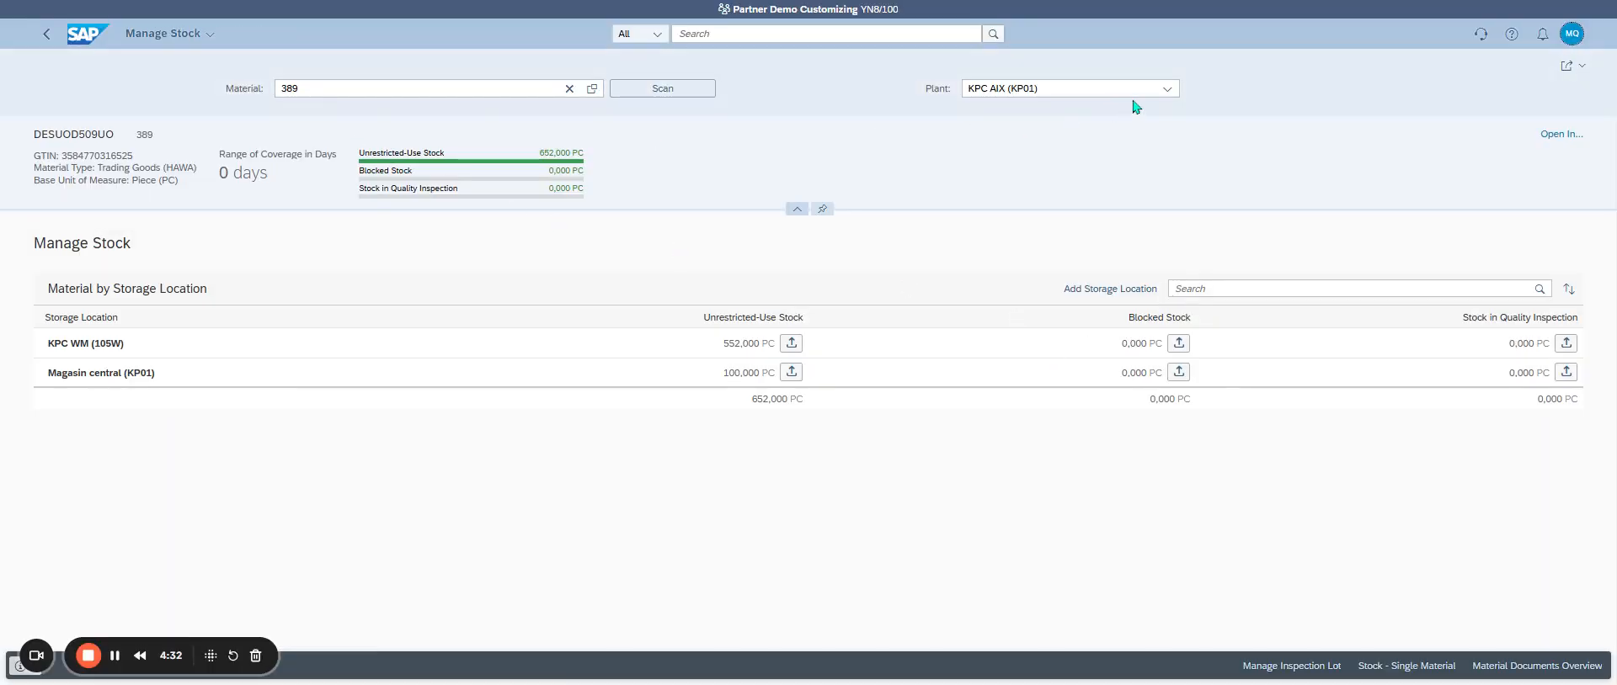
left_click(1165, 91)
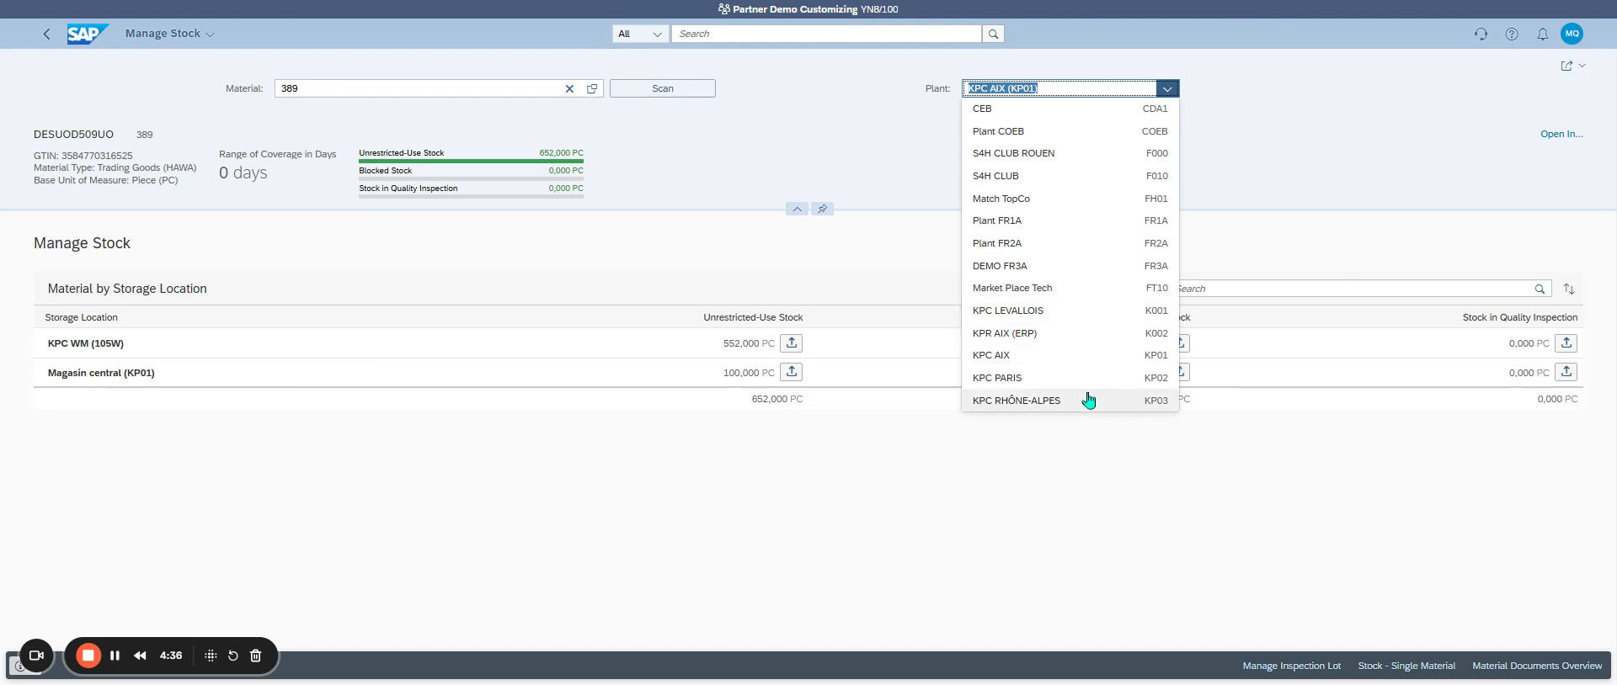
left_click(1042, 154)
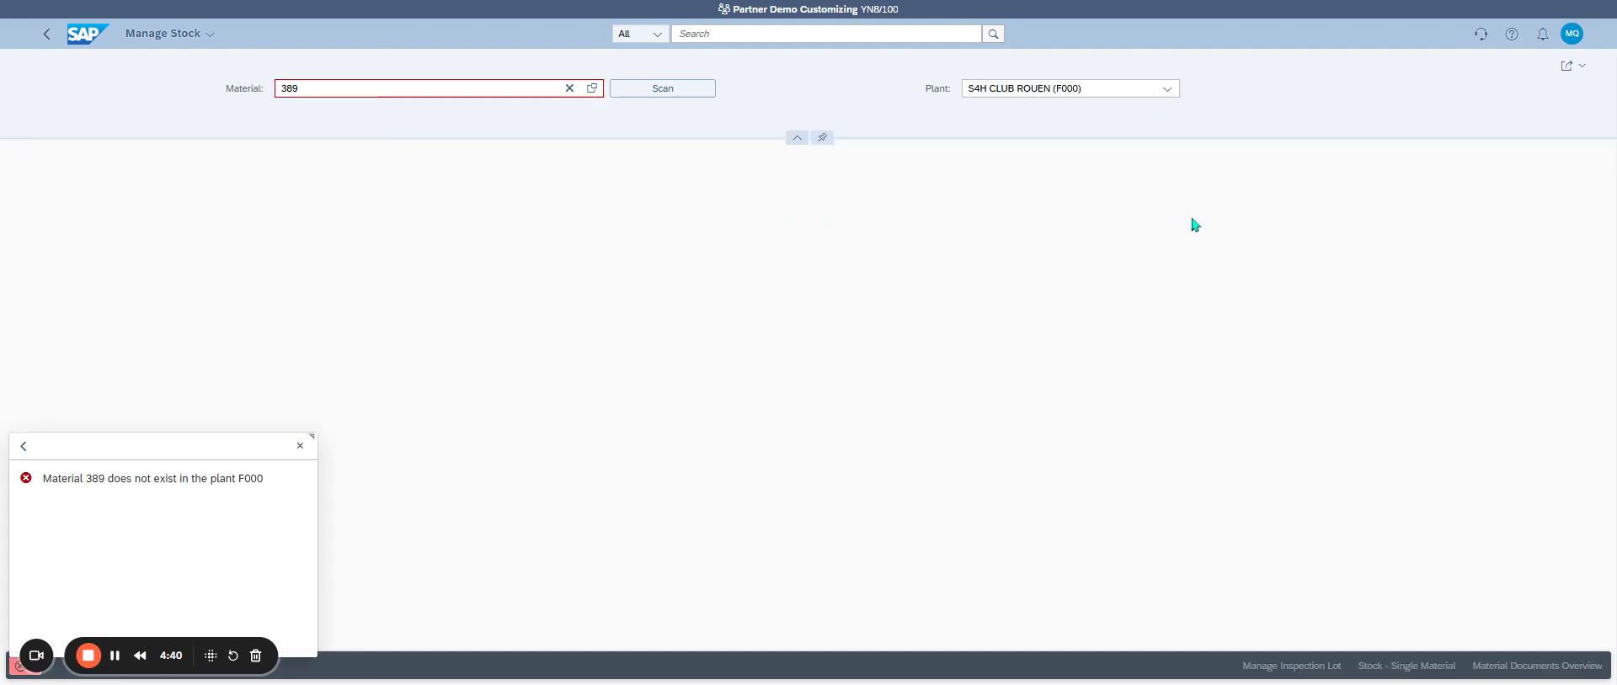
left_click(1170, 90)
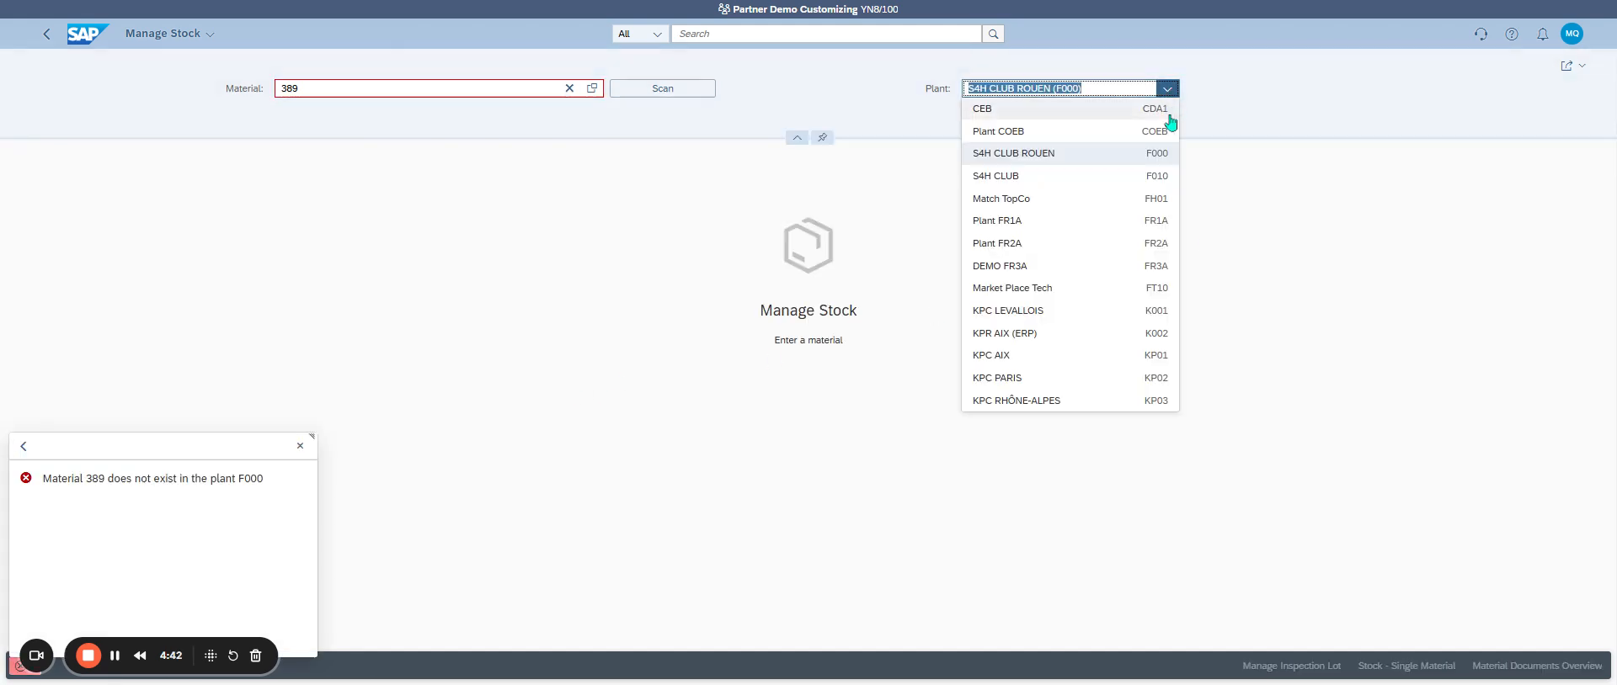
left_click(1094, 182)
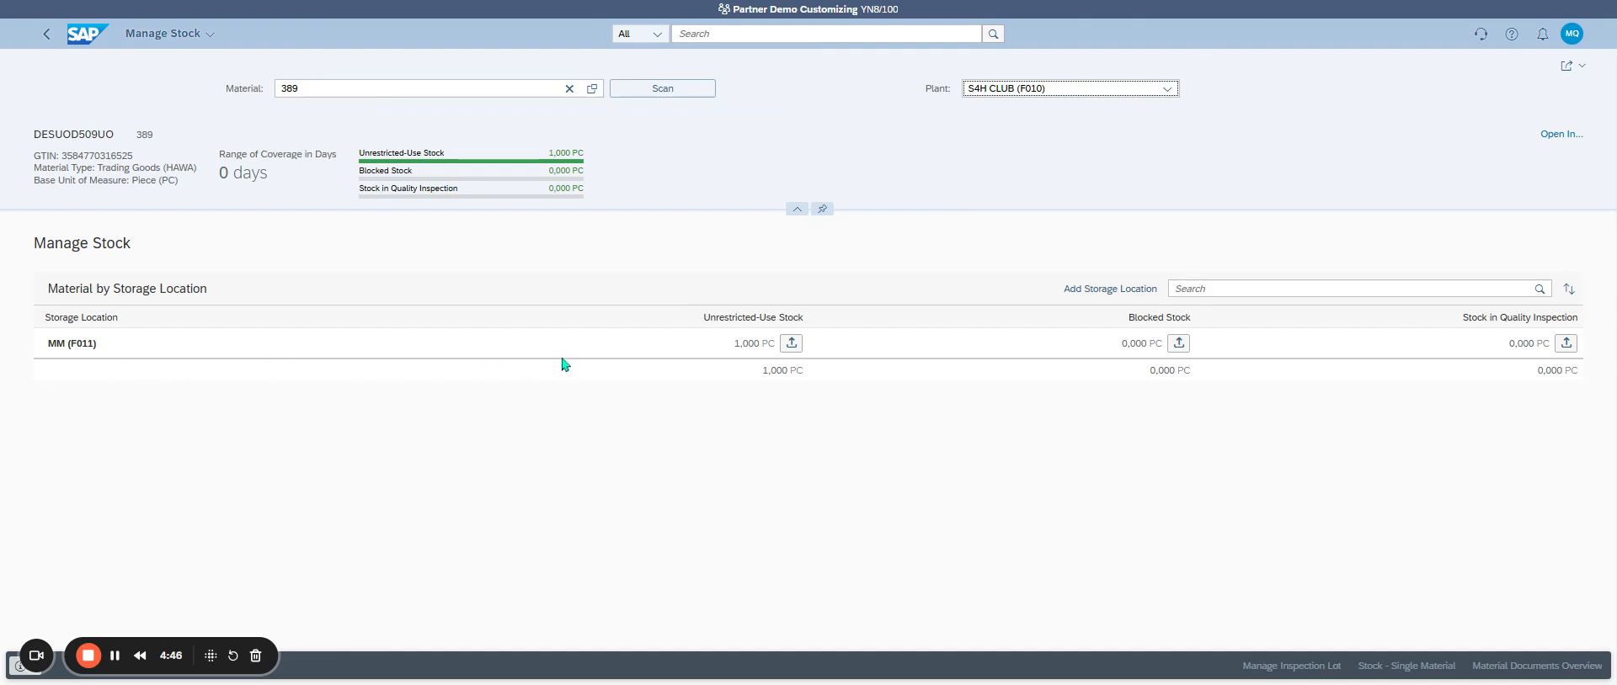
Post an Initial Entry of 10 PC of material 389 to unrestricted-use stock at storage location MM (F011)
left_click(790, 343)
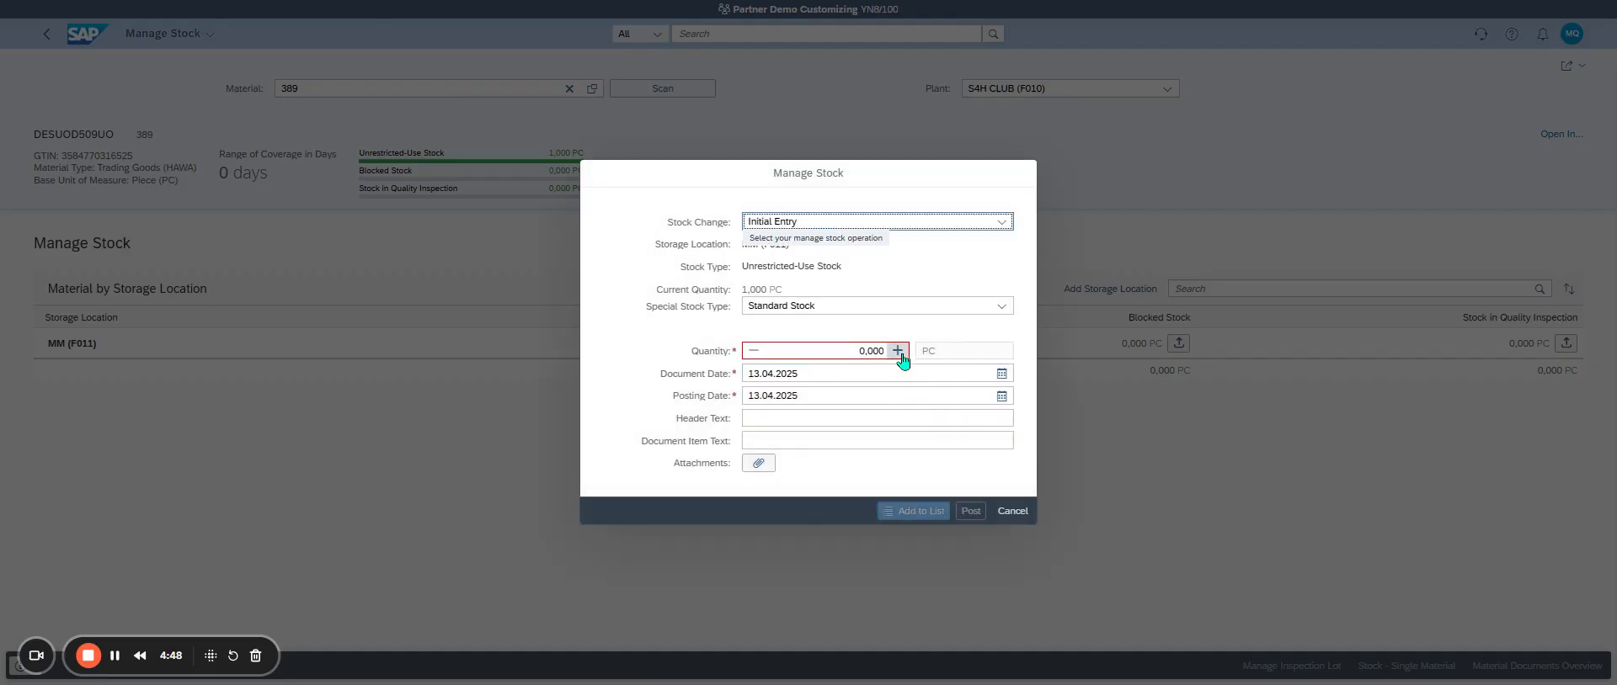
left_click(897, 351)
left_click(898, 351)
left_click(898, 352)
left_click(897, 351)
left_click(897, 351)
left_click(898, 351)
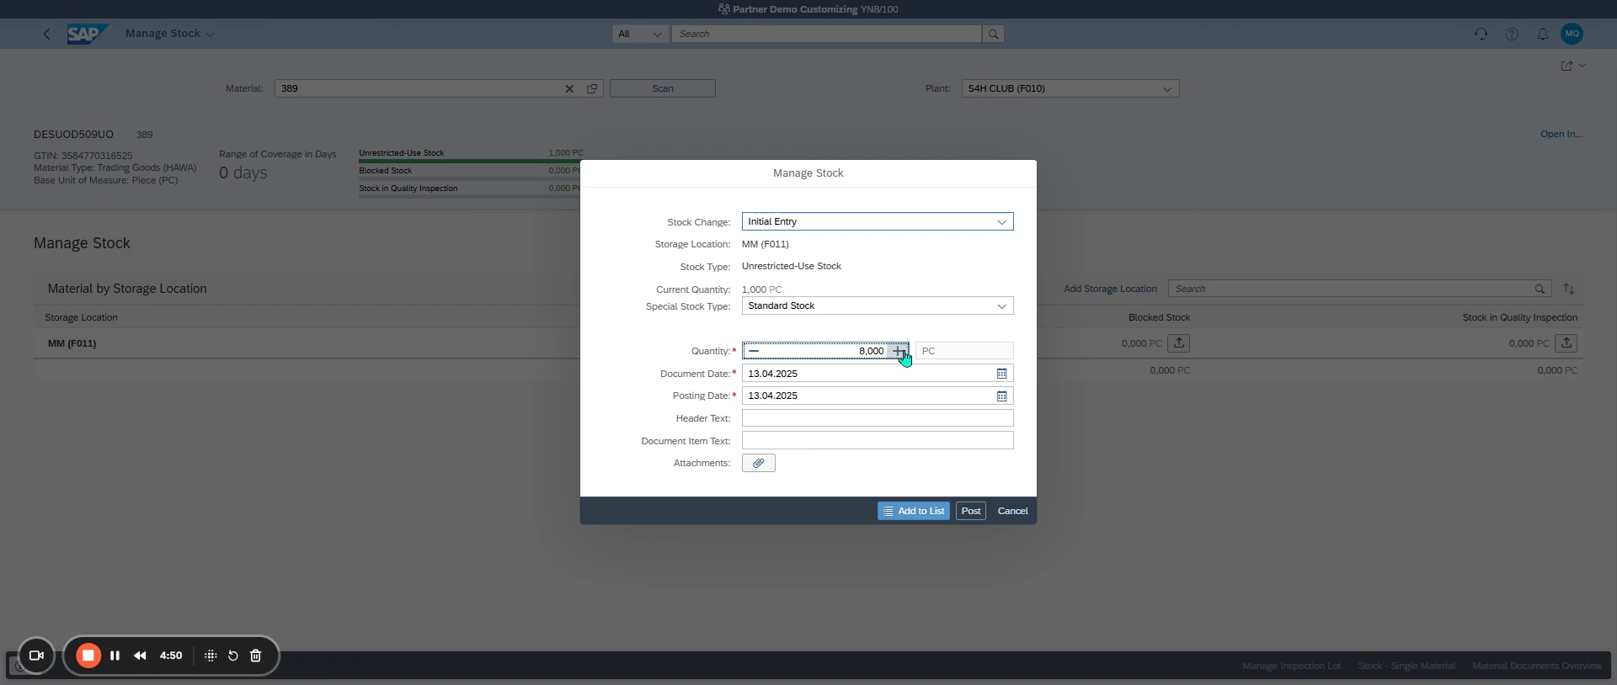
left_click(897, 351)
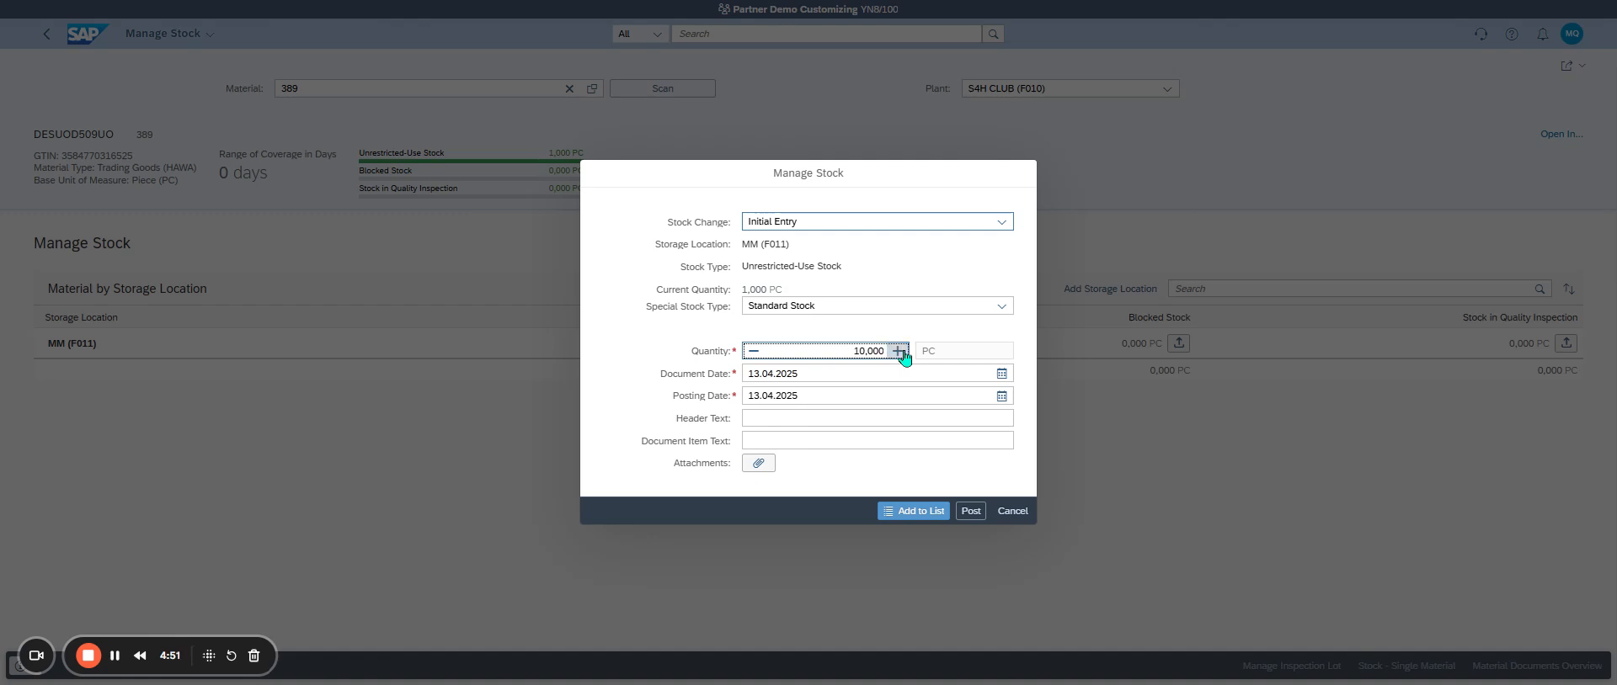
left_click(970, 511)
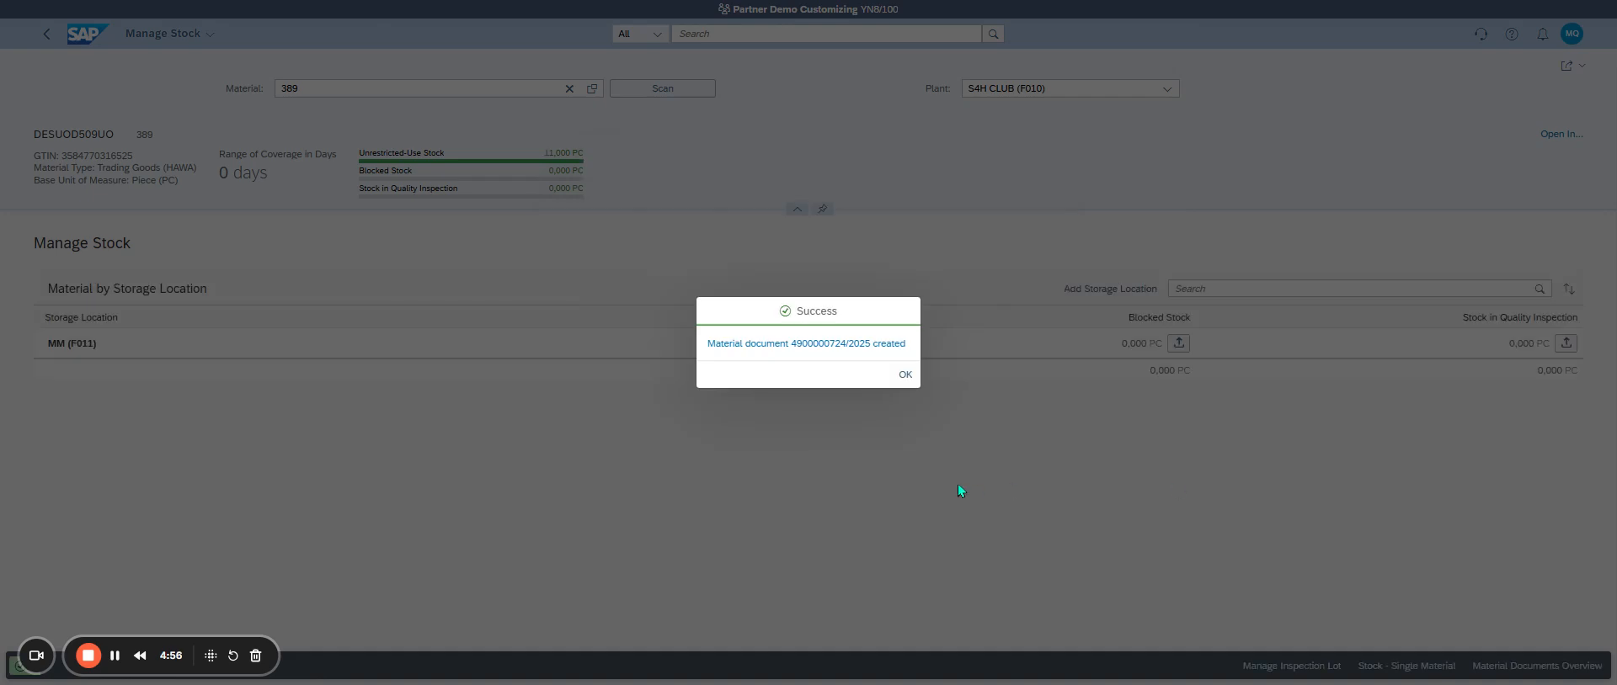
Return to Create Outbound Deliveries and open the Norelem France sales order in Change Sales Orders - VA02
left_click(904, 375)
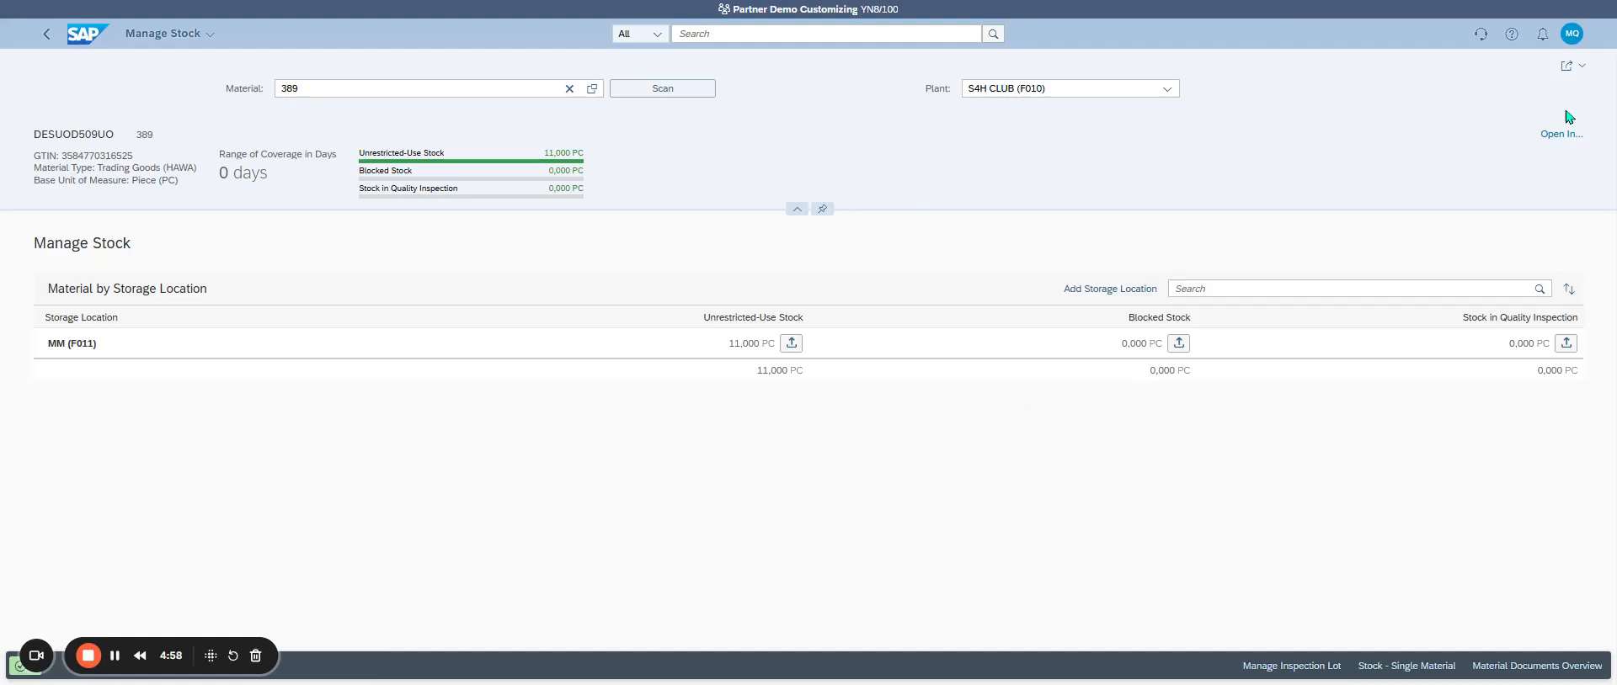
left_click(1571, 33)
left_click(1564, 101)
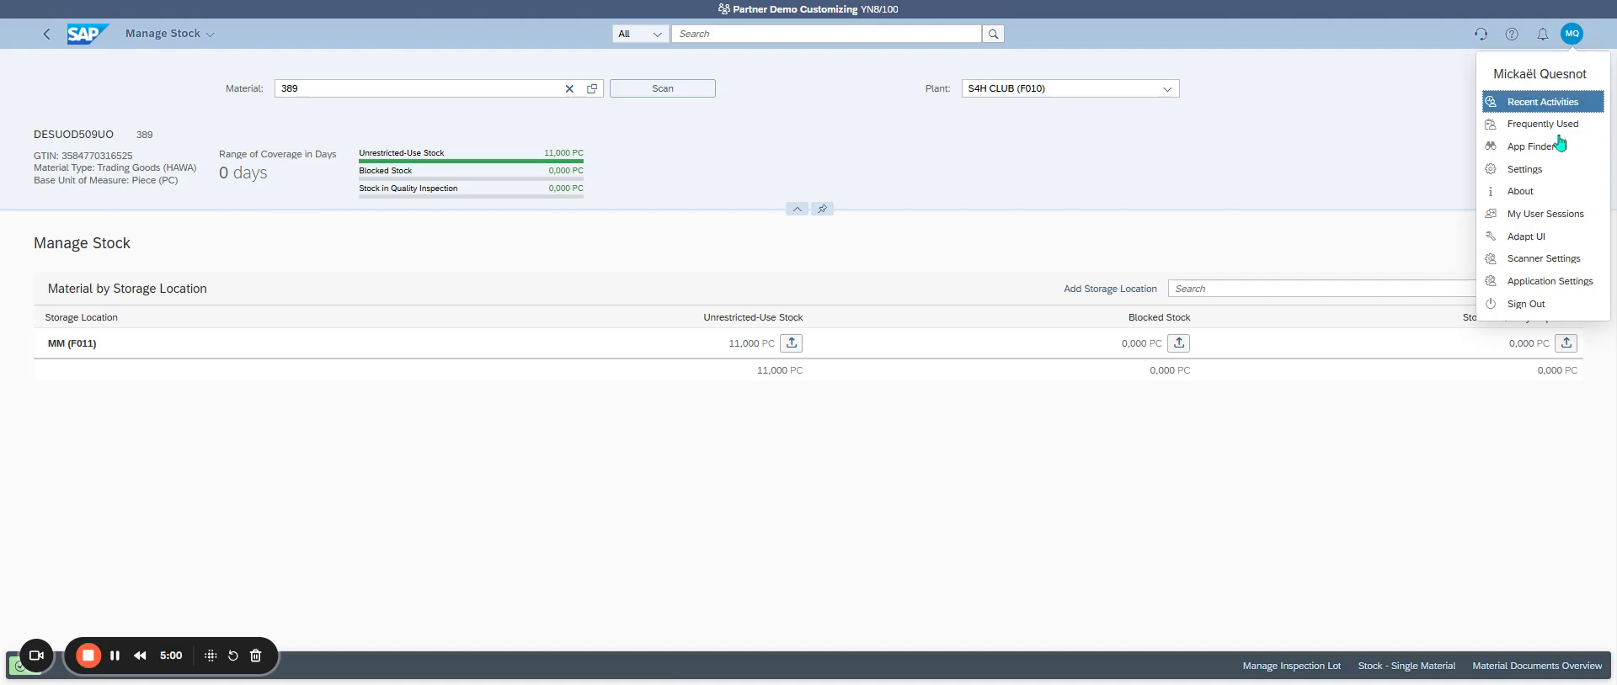
left_click(838, 229)
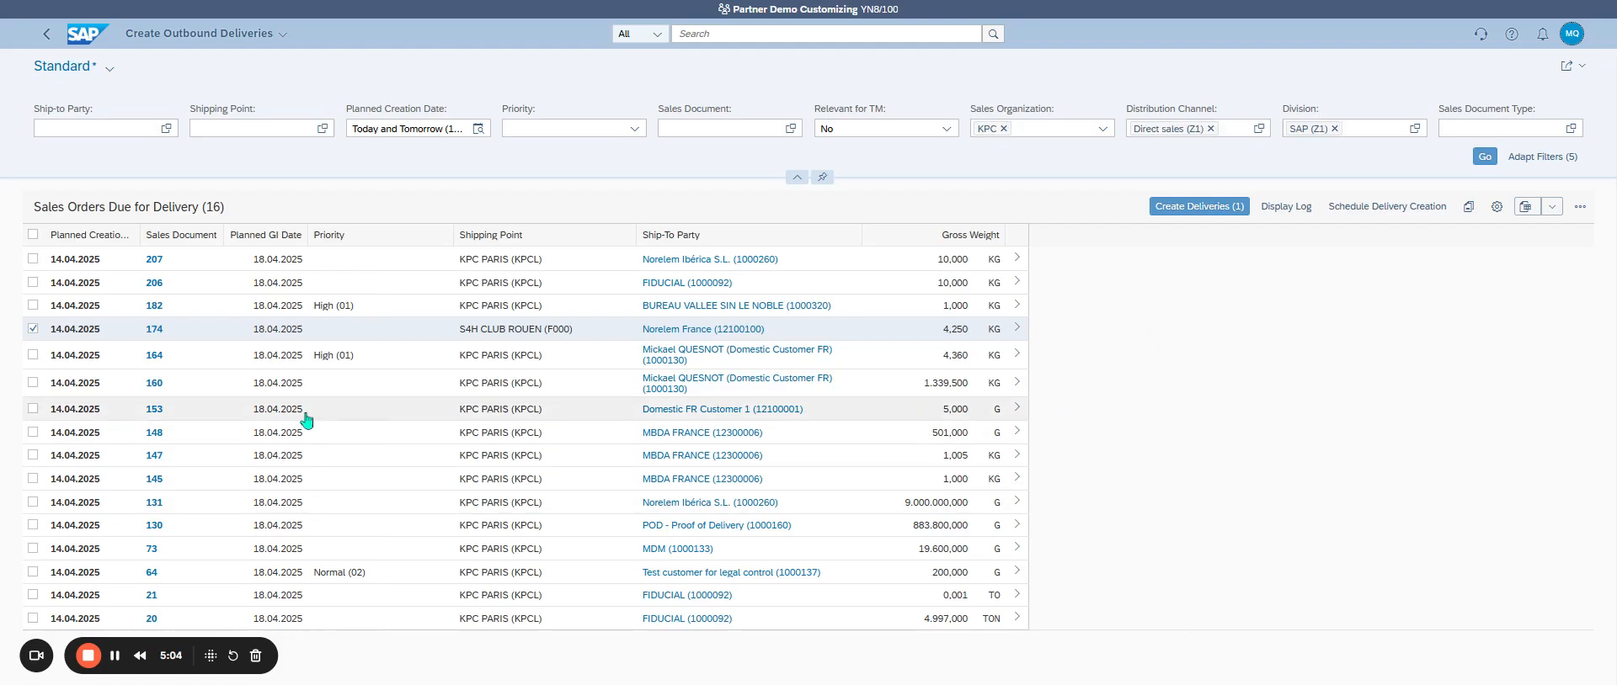
left_click(155, 329)
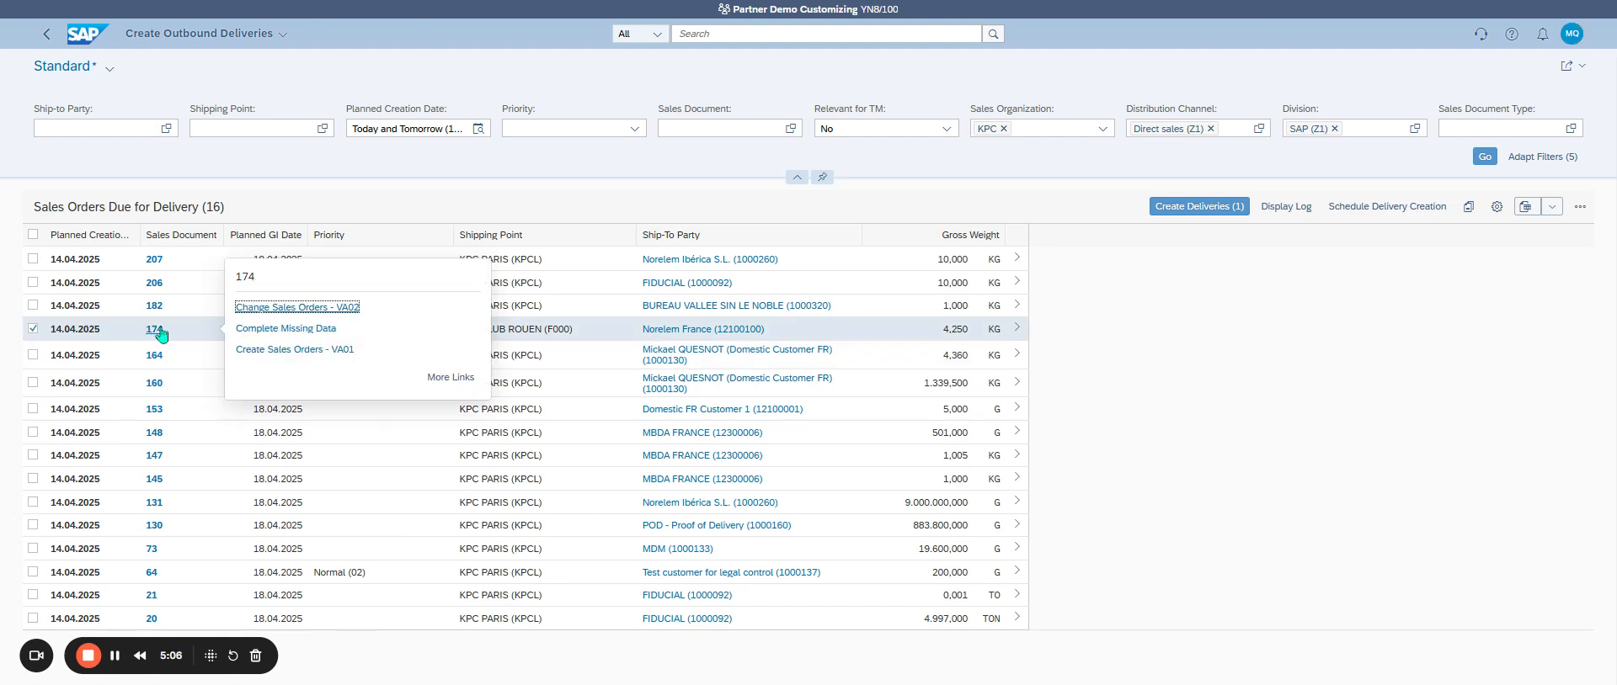
left_click(317, 308)
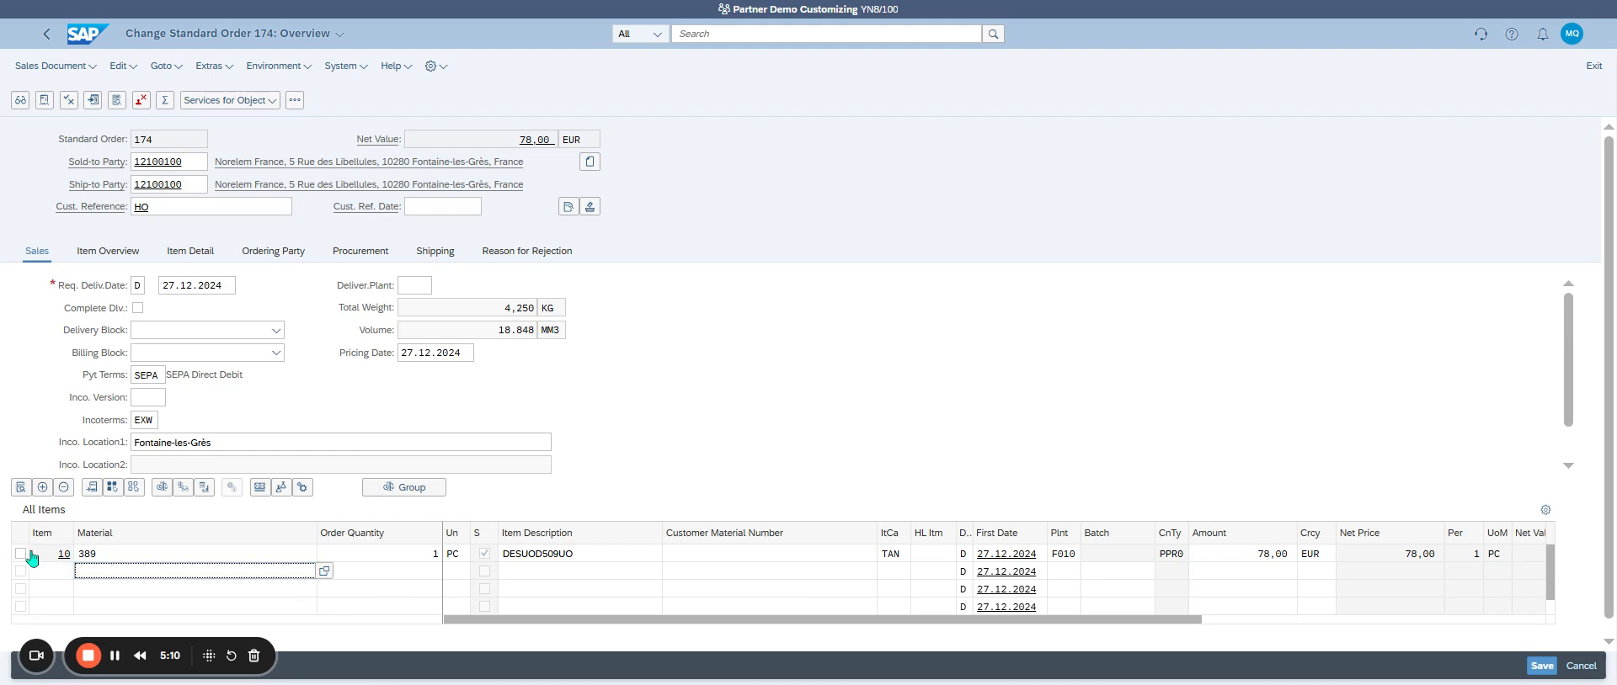
Check the plant and shipping point in the shipping details of item 10, material 389, and return to the order overview
left_click(22, 554)
left_click(20, 486)
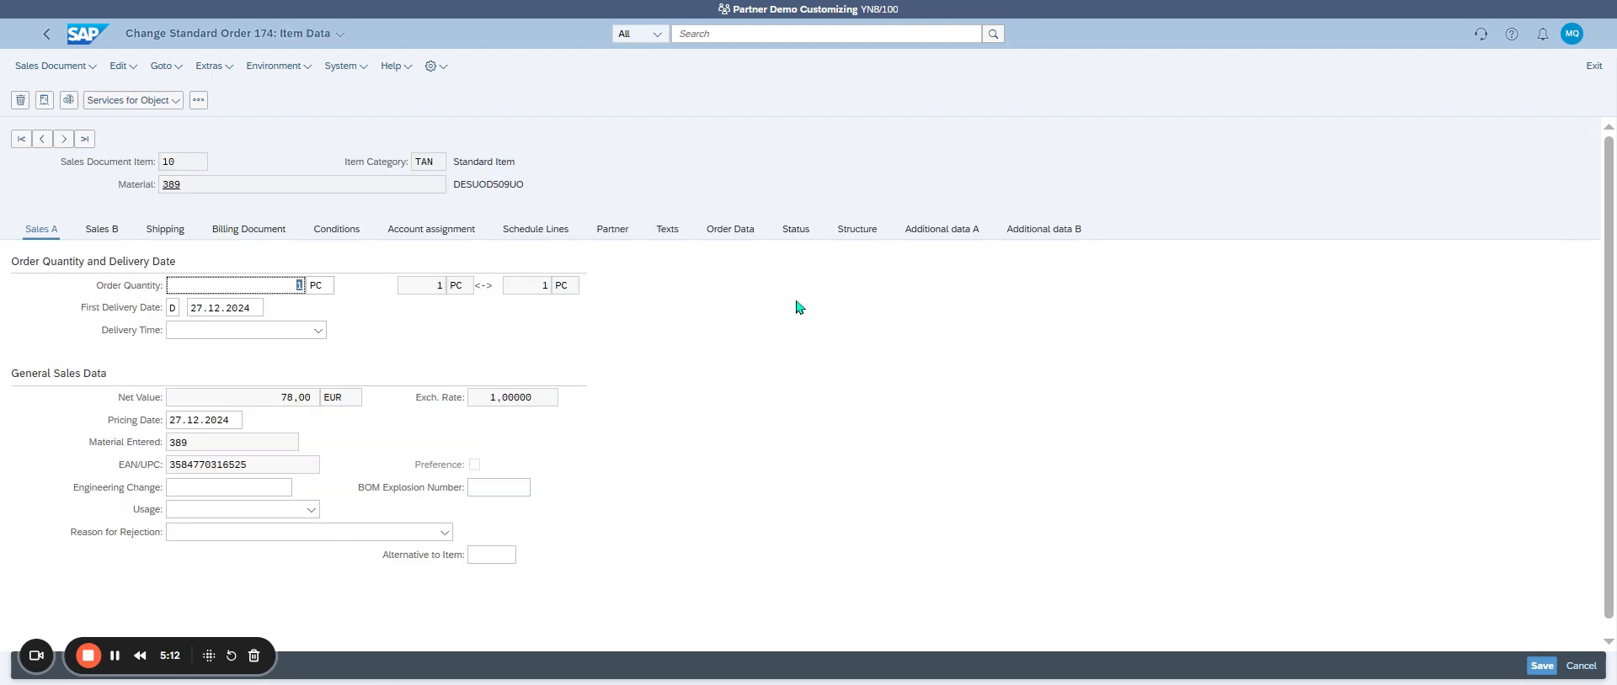
left_click(165, 229)
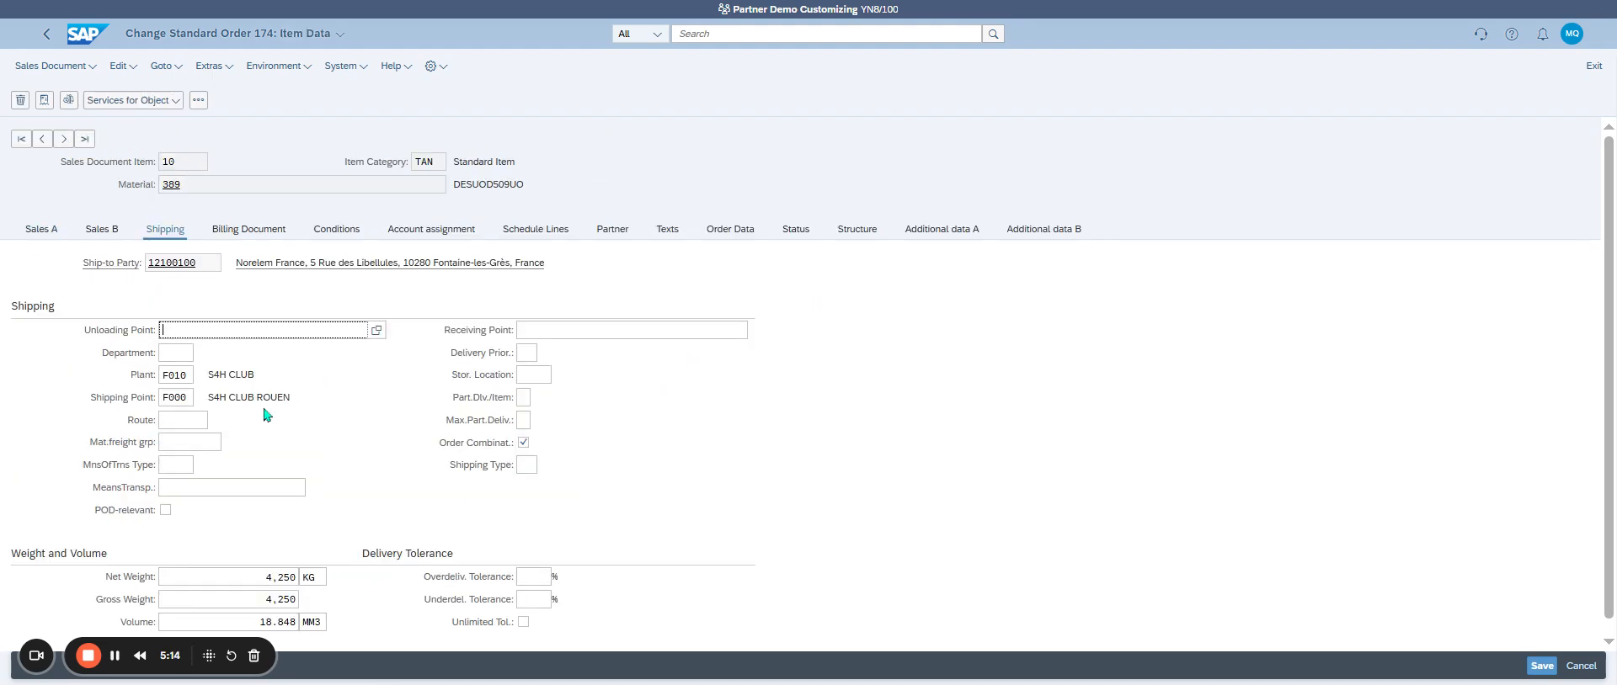
double_click(175, 375)
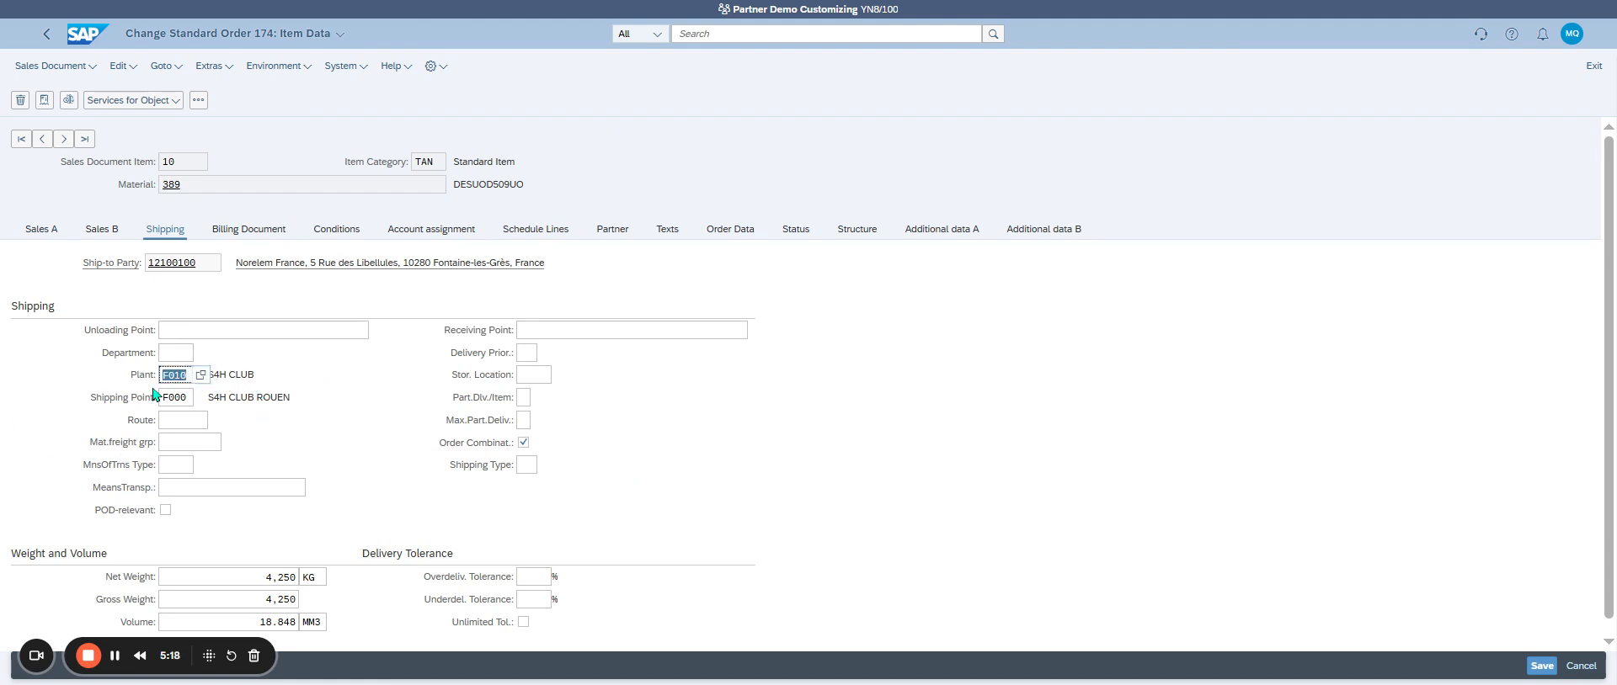
left_click(49, 36)
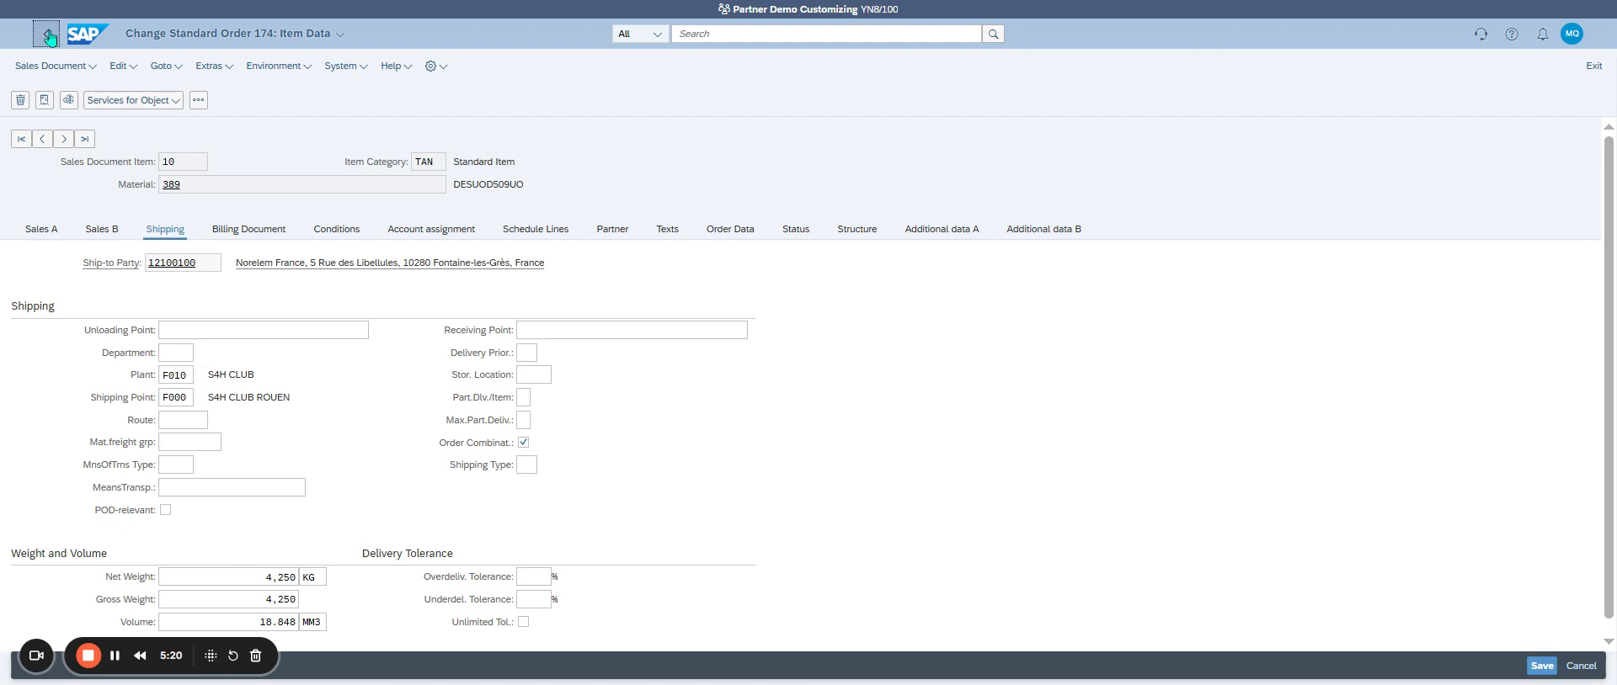
Run the availability check from item 10's schedule lines, apply the result and save the sales order
left_click(20, 554)
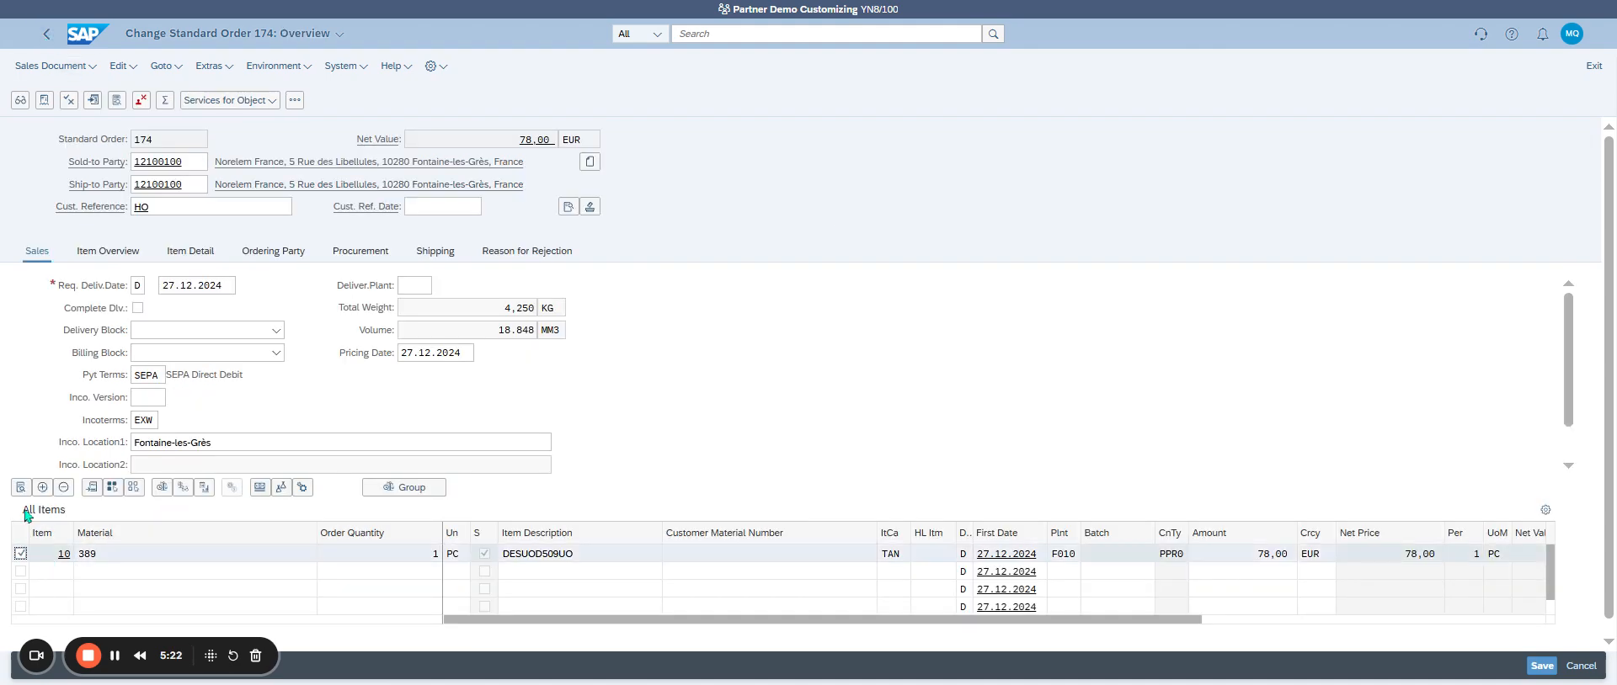
left_click(21, 487)
left_click(536, 229)
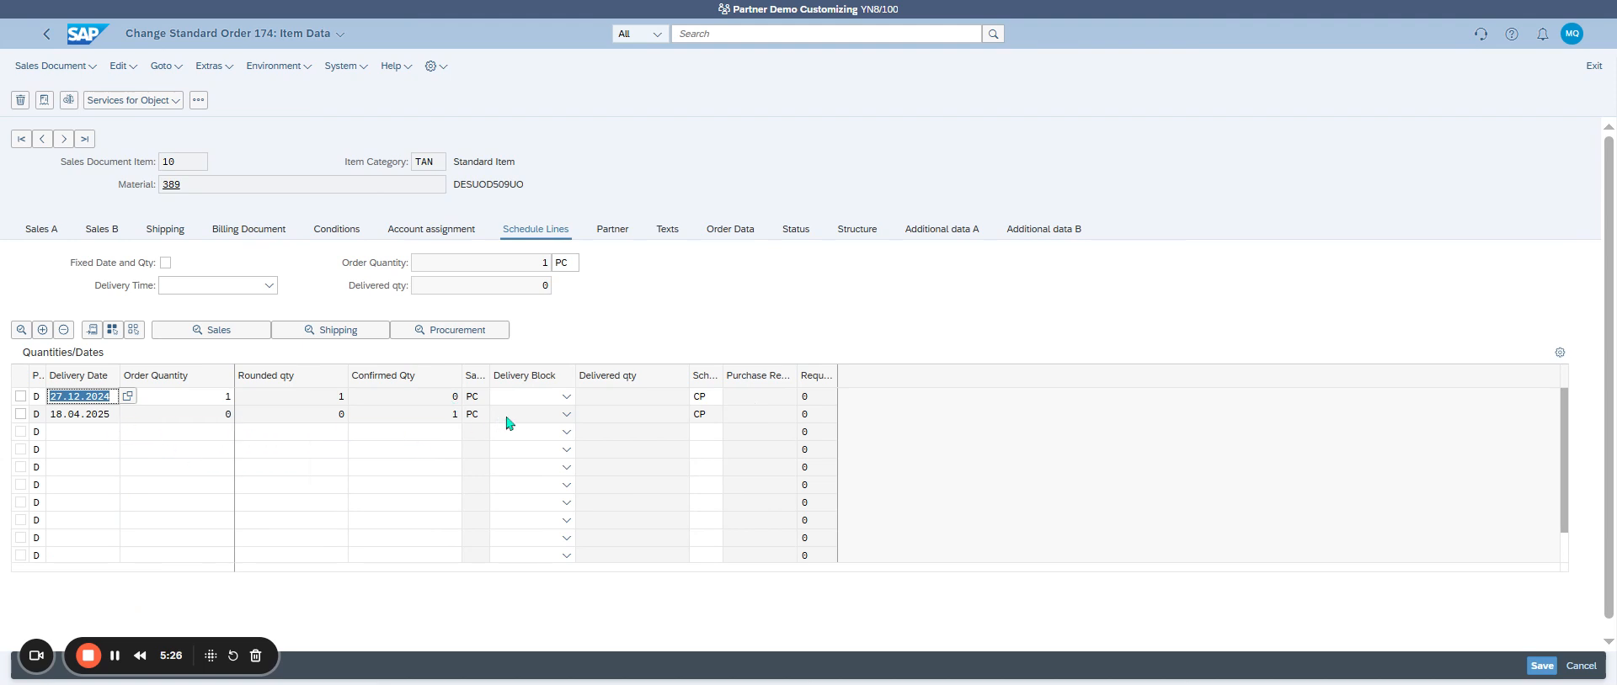
left_click(68, 101)
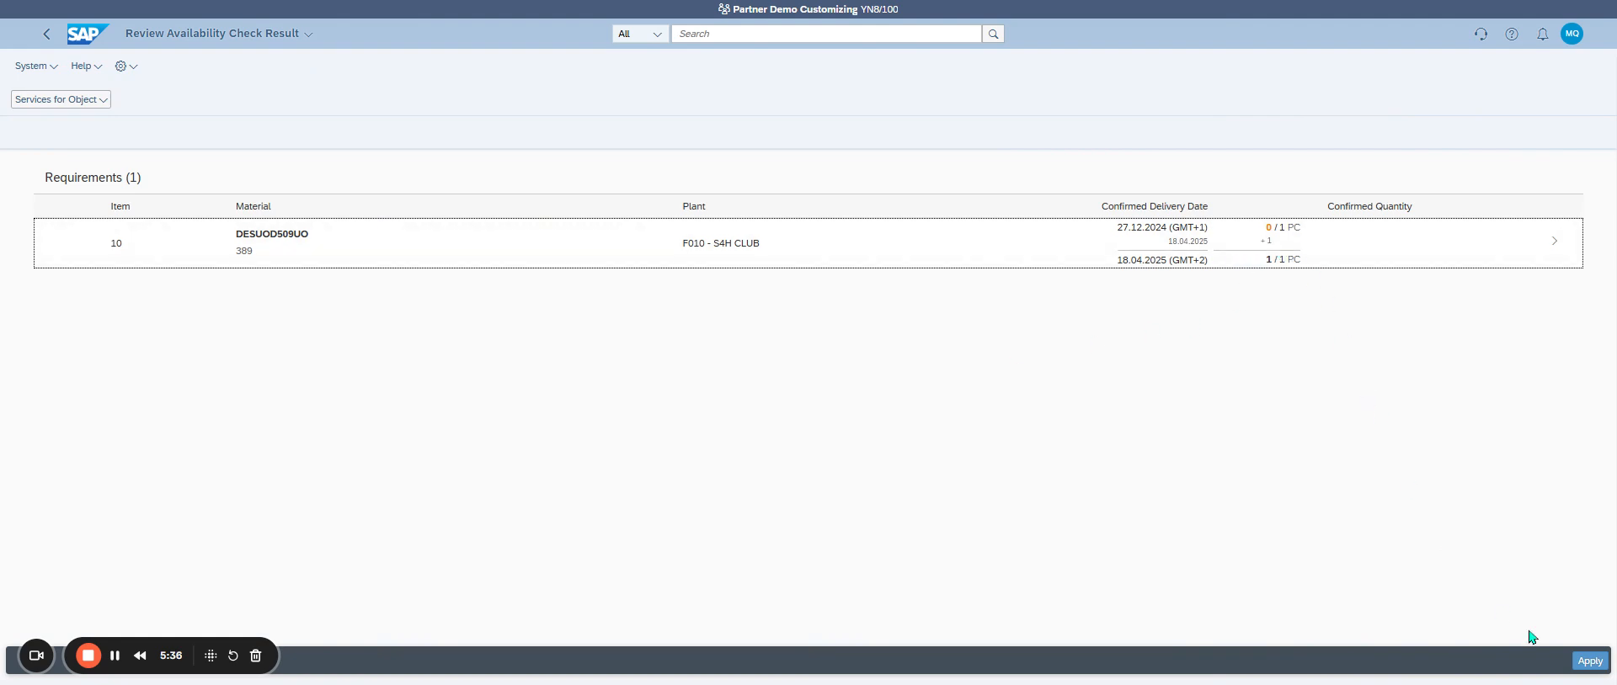
left_click(1590, 662)
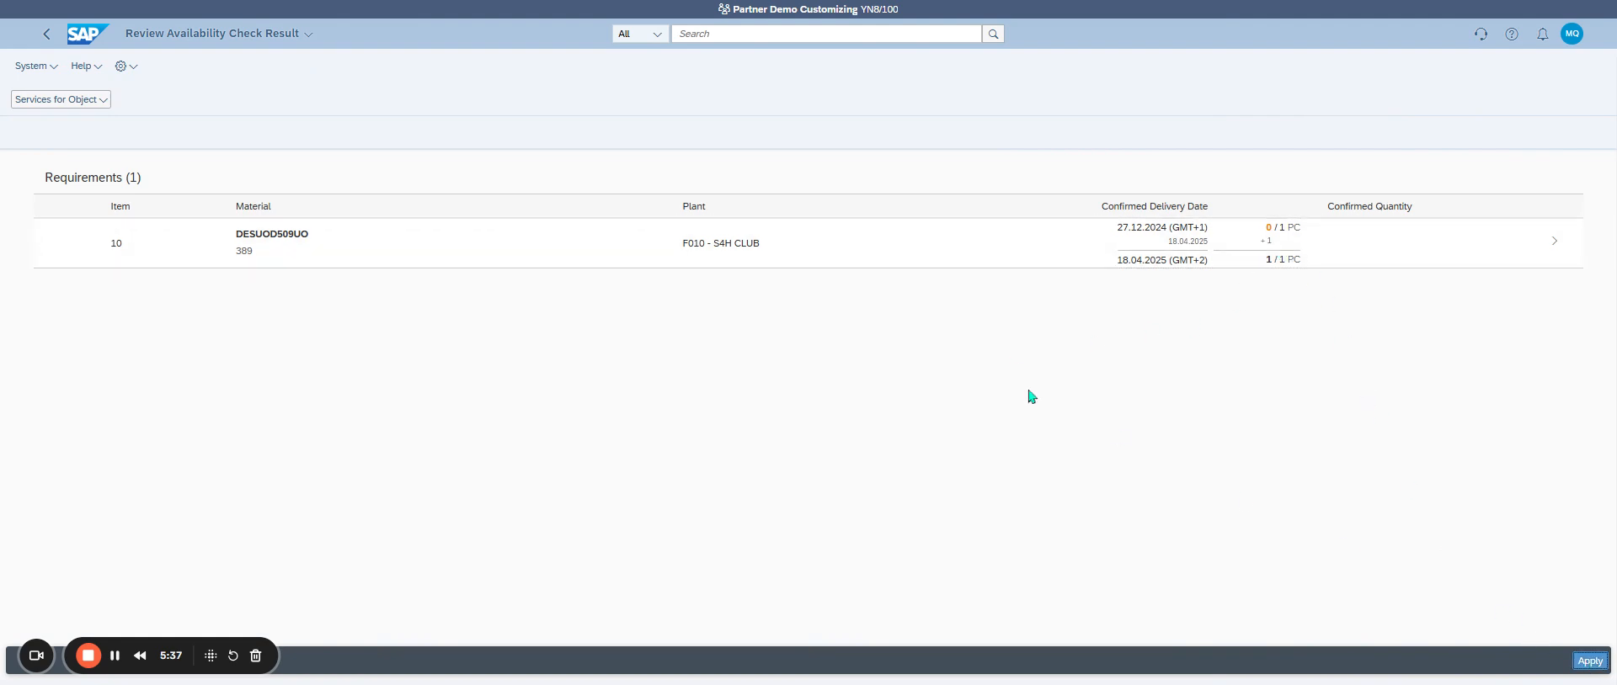
left_click(1529, 667)
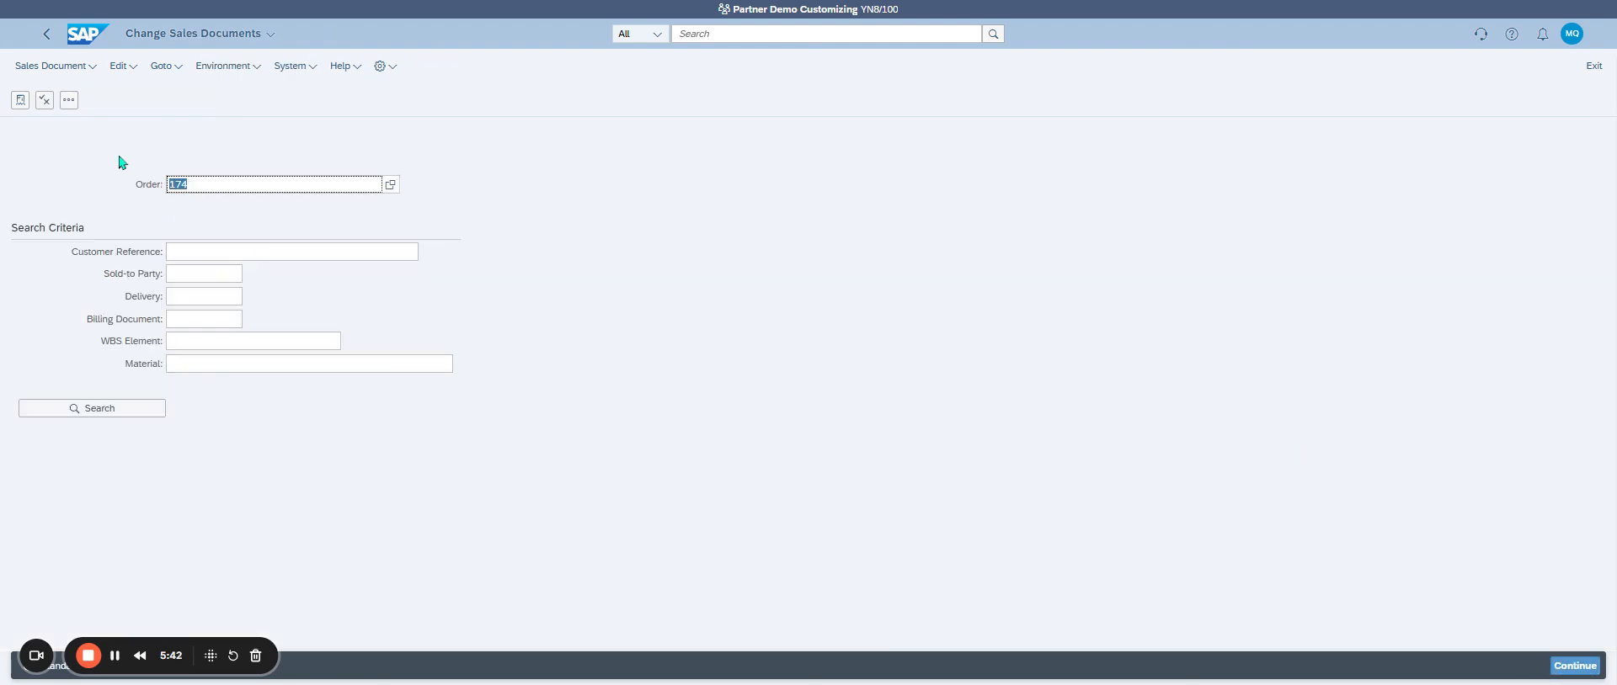
Return to Create Outbound Deliveries, try to create the delivery for the selected Norelem France order and review its delivery log
left_click(47, 34)
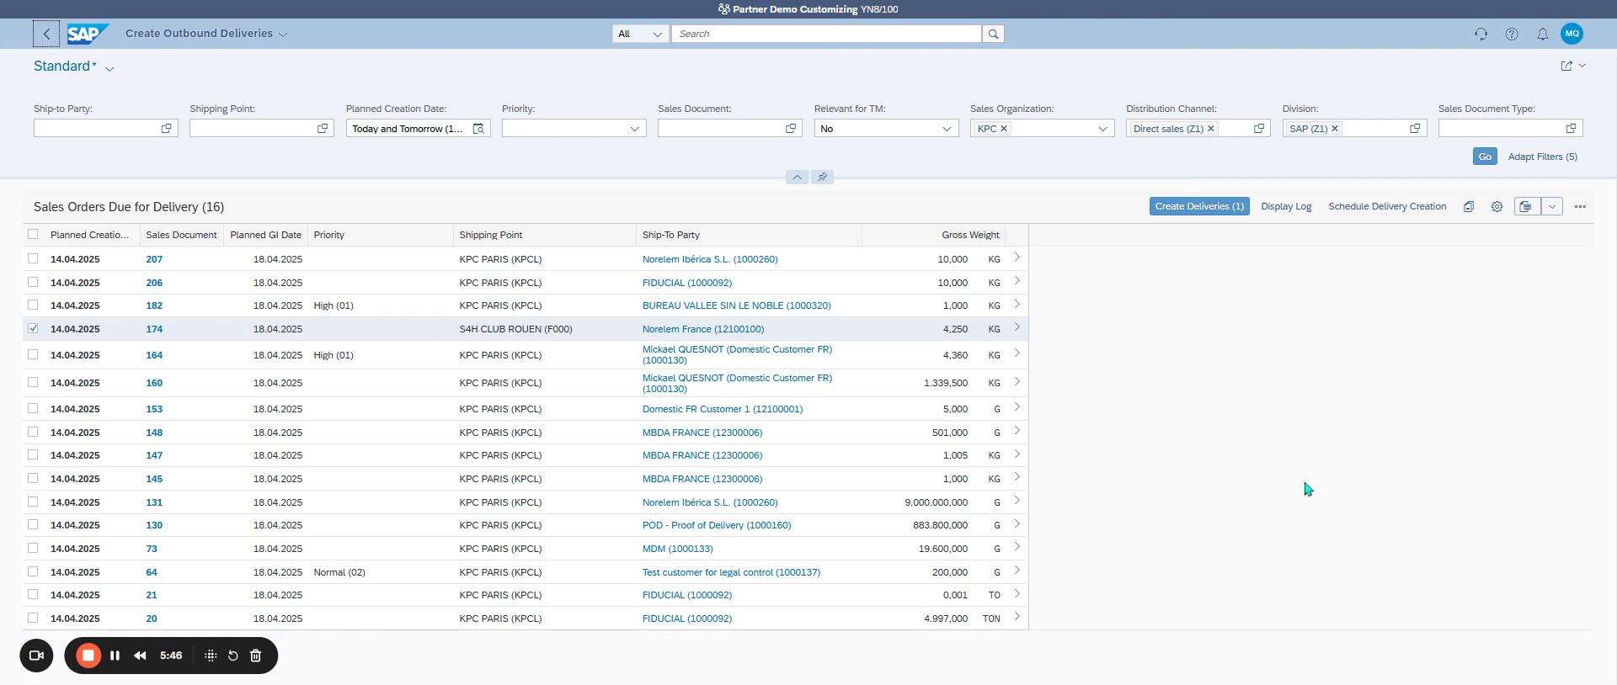
left_click(1196, 206)
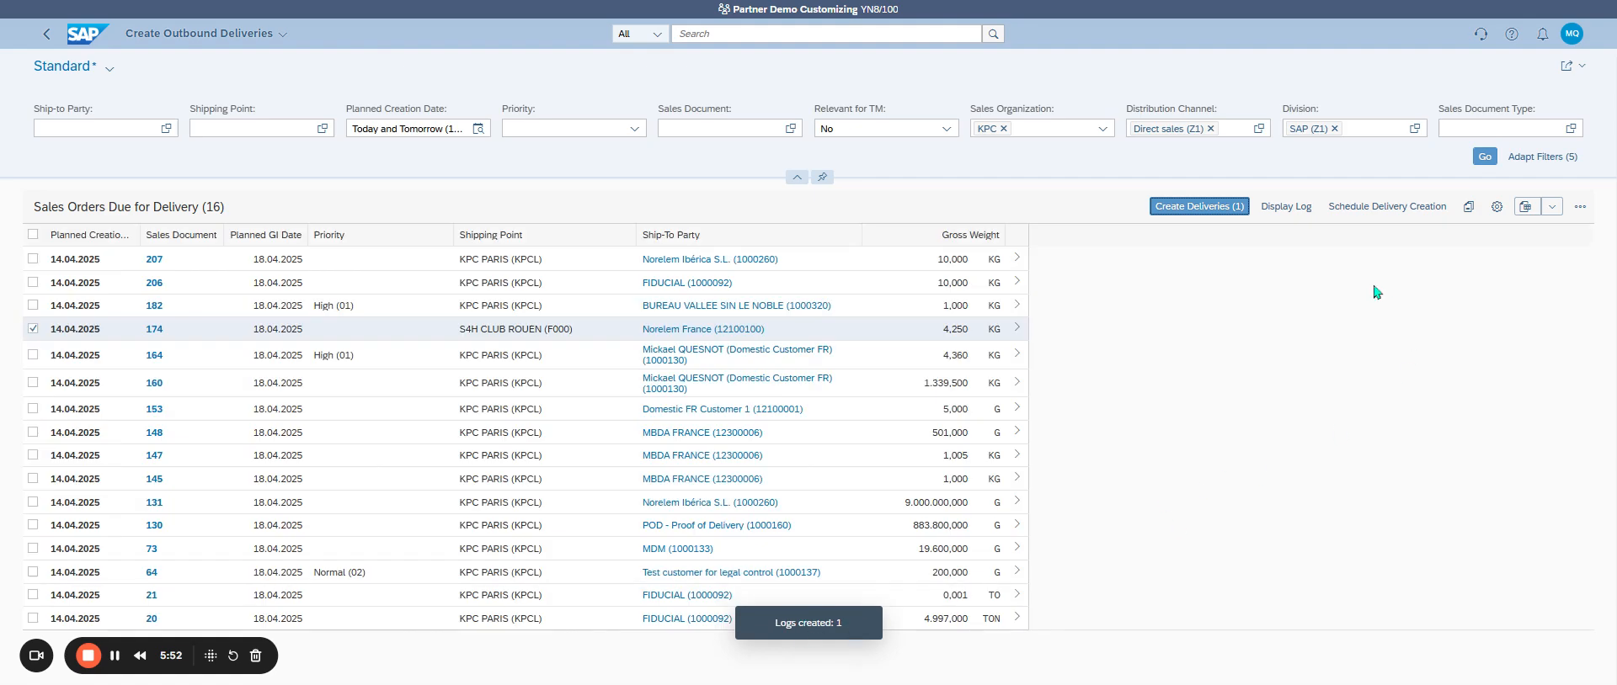
left_click(1288, 207)
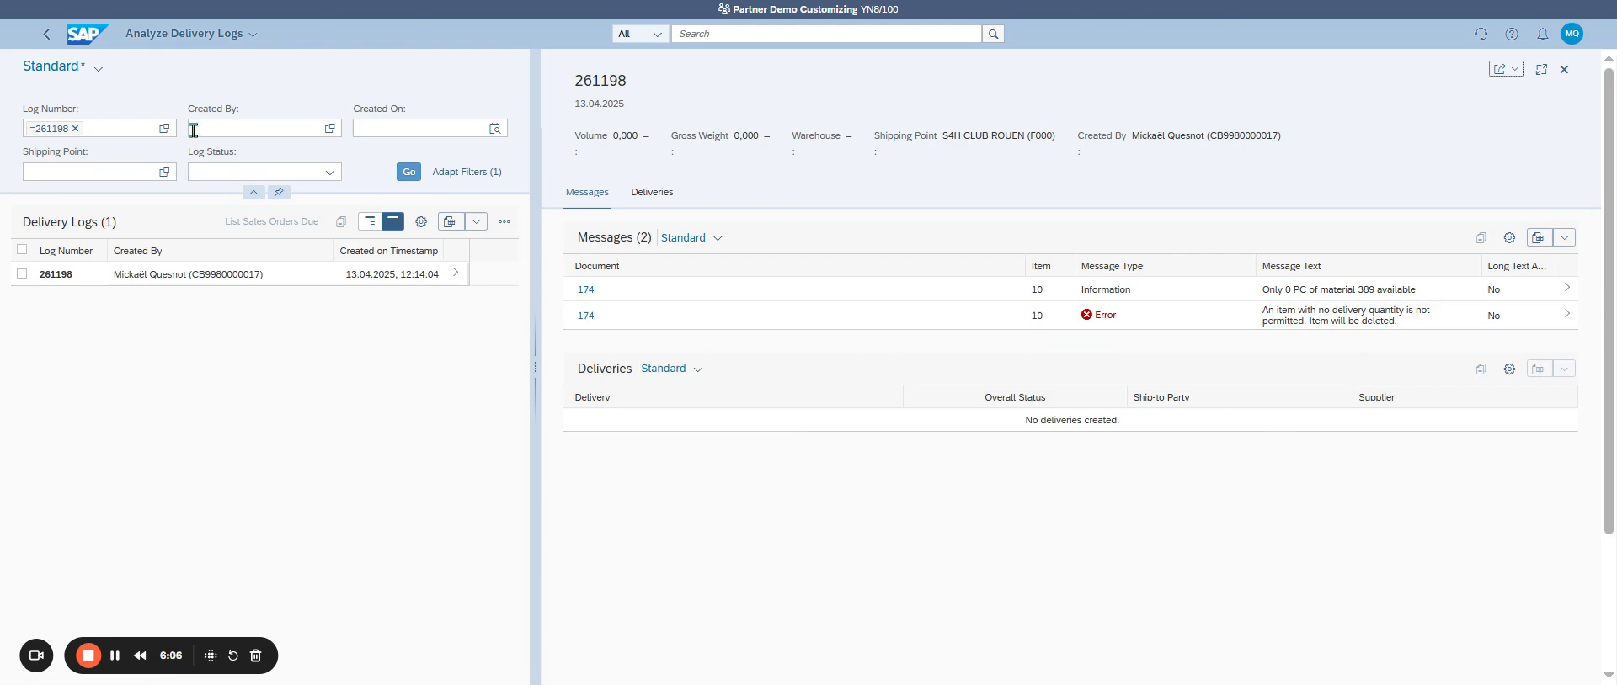
left_click(46, 33)
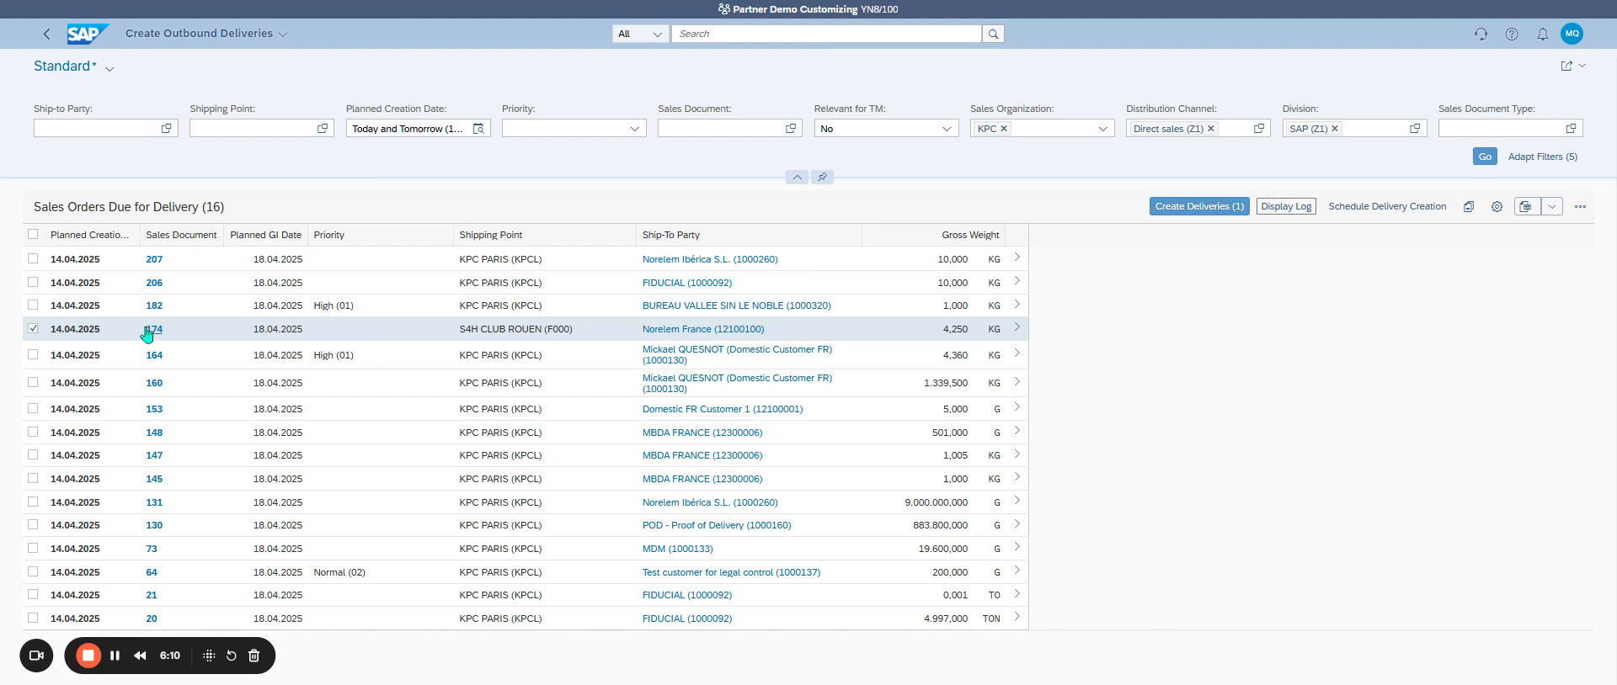
Find the Monitor Stock / Requirements List app with md04 and display material 389 in plant F010
left_click(719, 32)
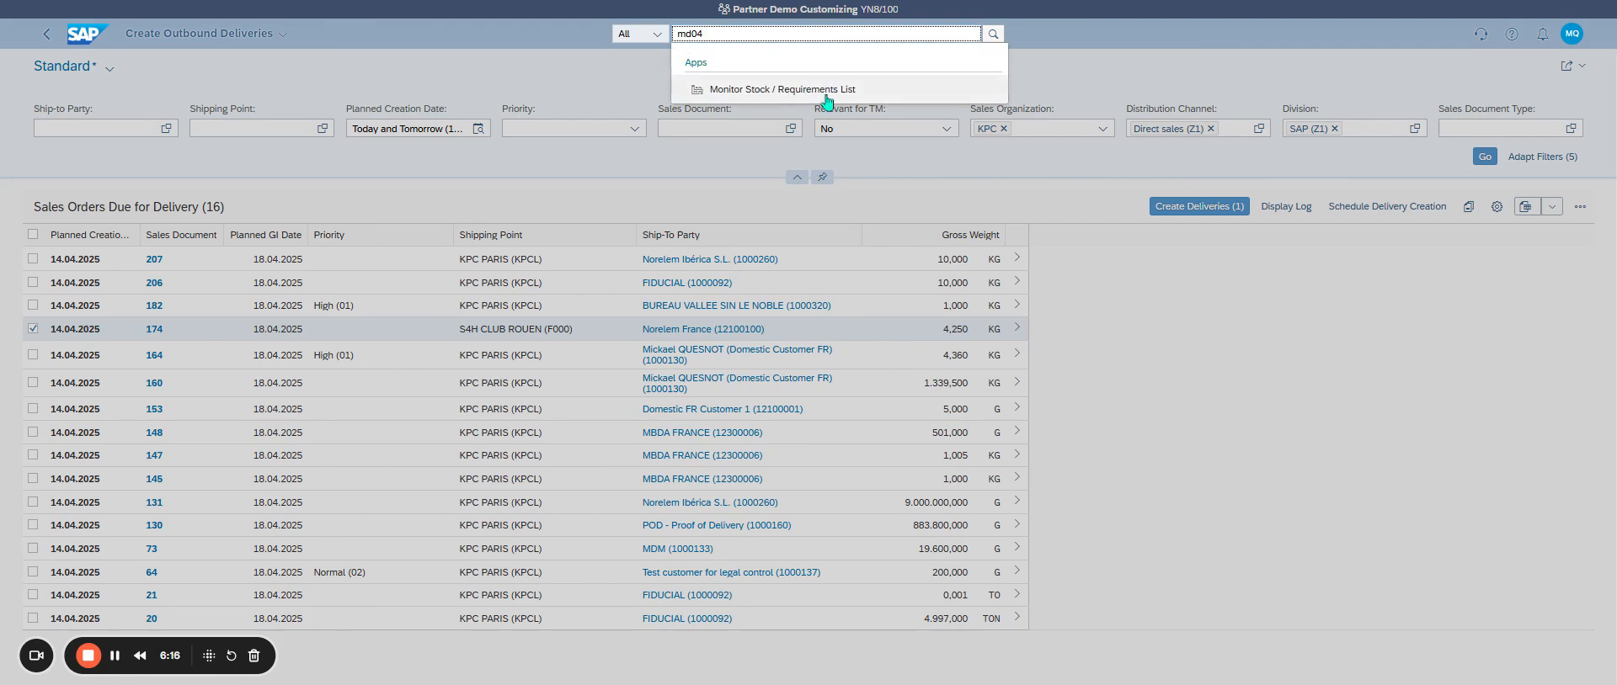
left_click(826, 99)
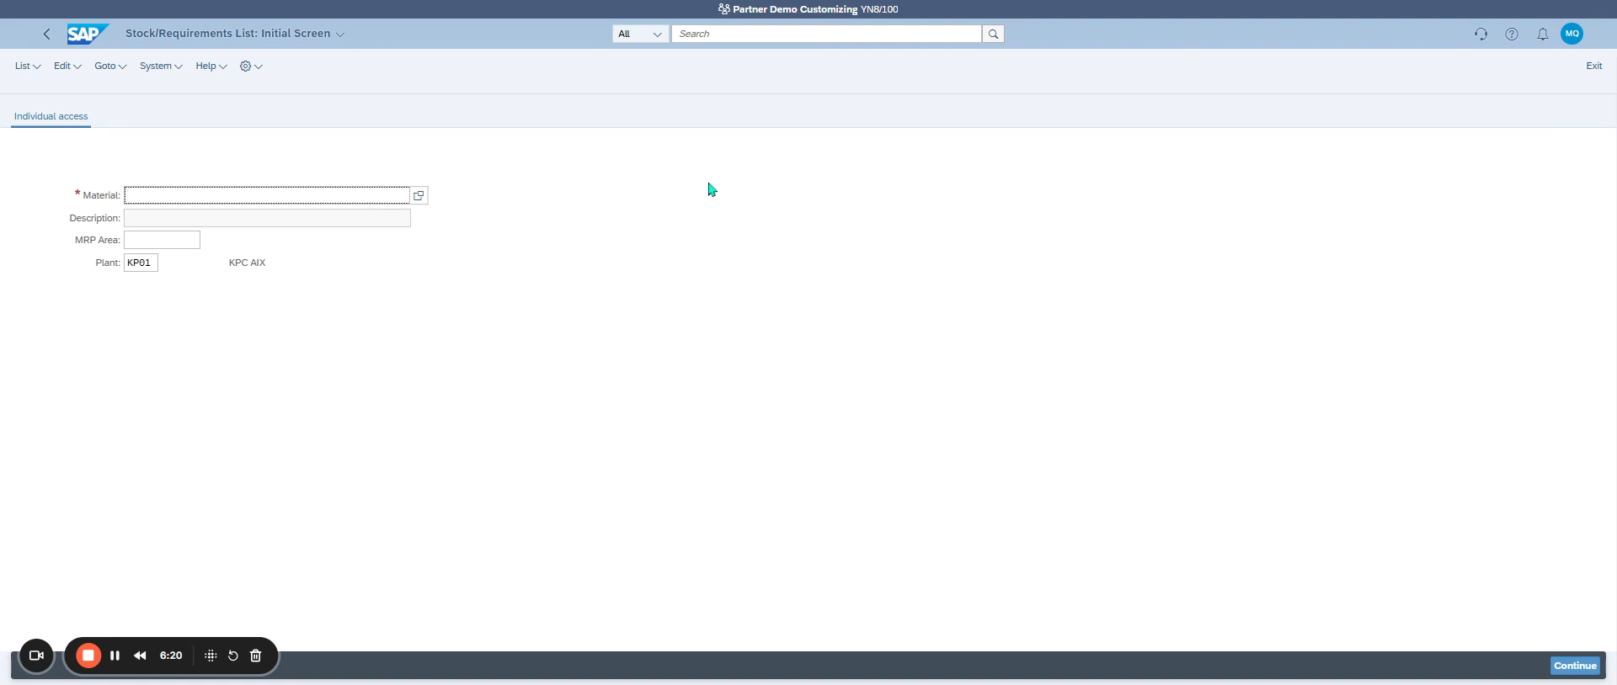
type("389")
key("Tab")
key("Tab")
type("f0")
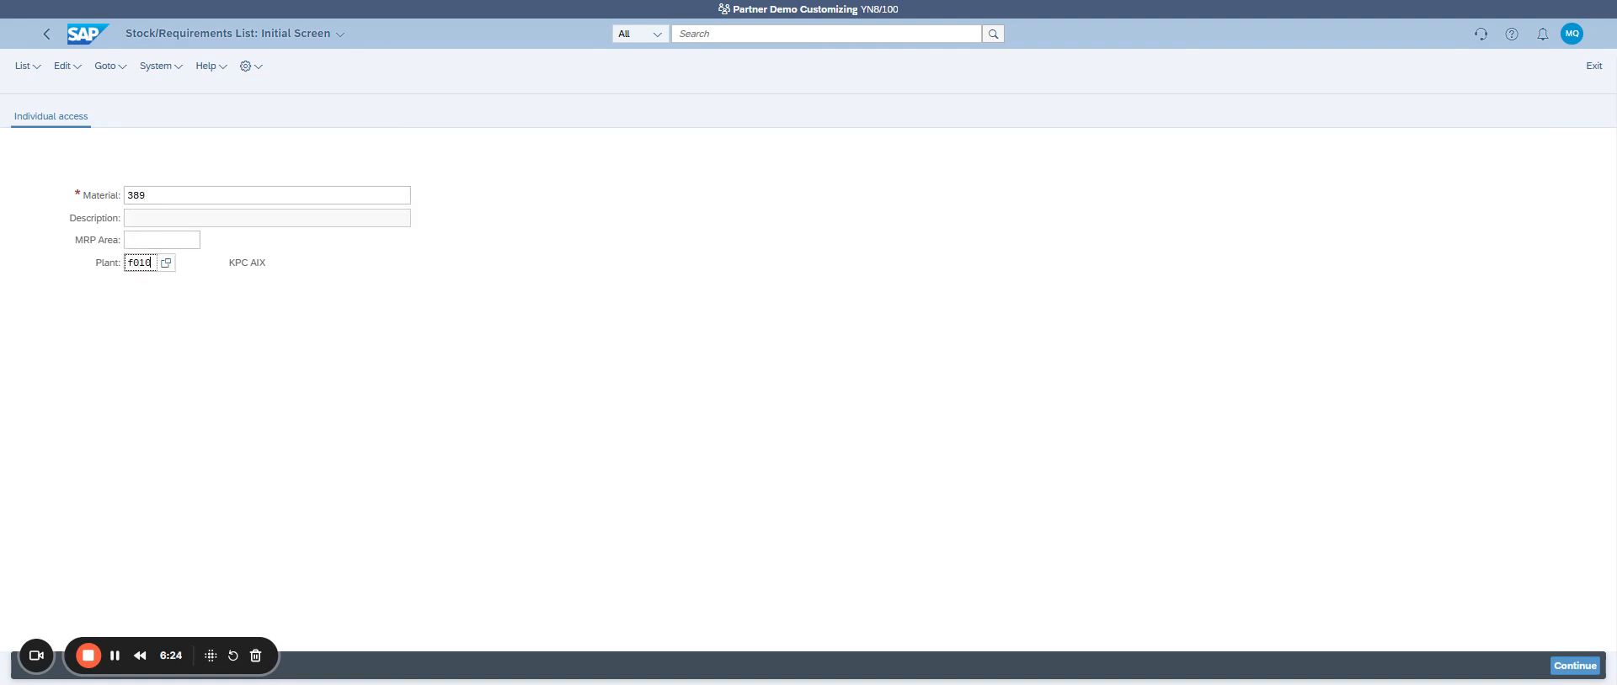
key("Return")
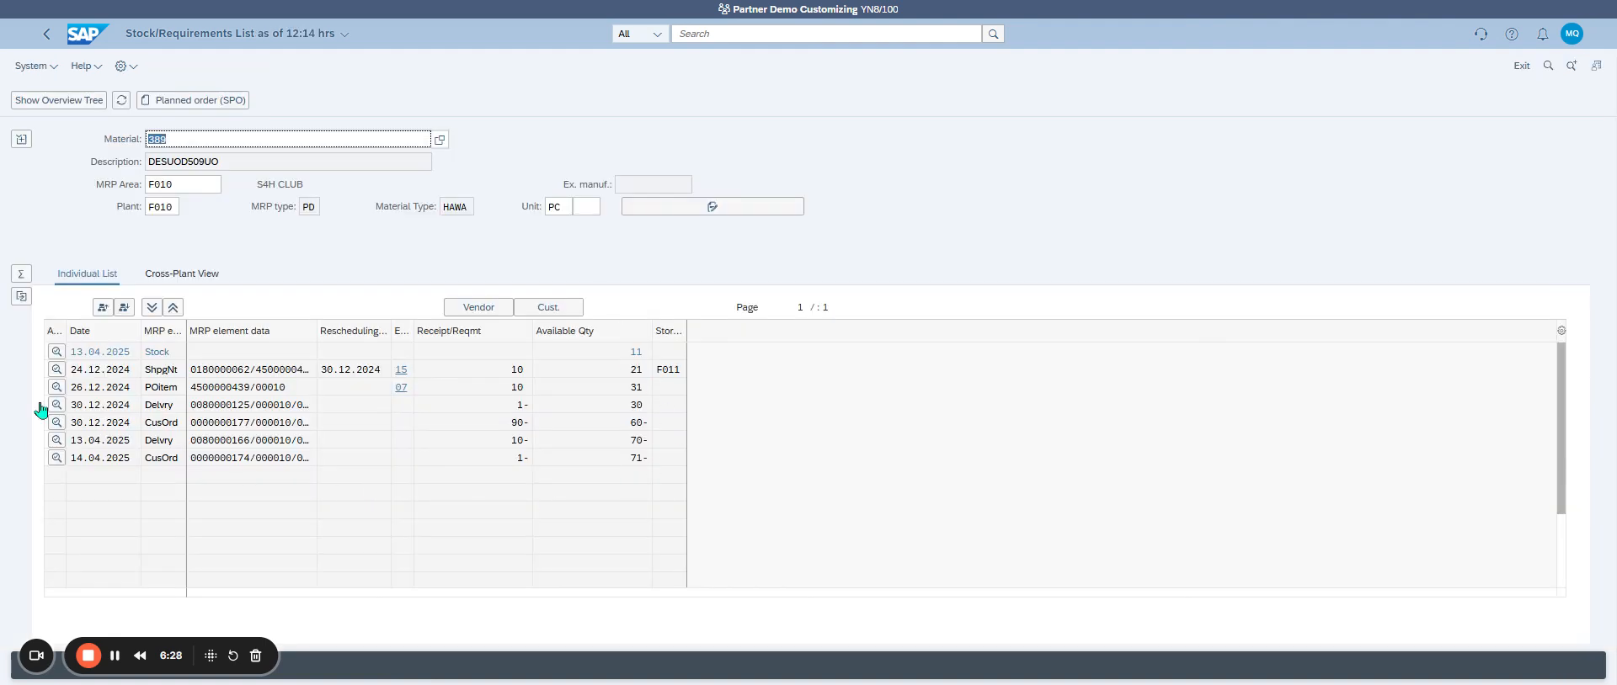
Examine the stock, purchase order, delivery and customer order lines and their available quantities for material 389
left_click(645, 352)
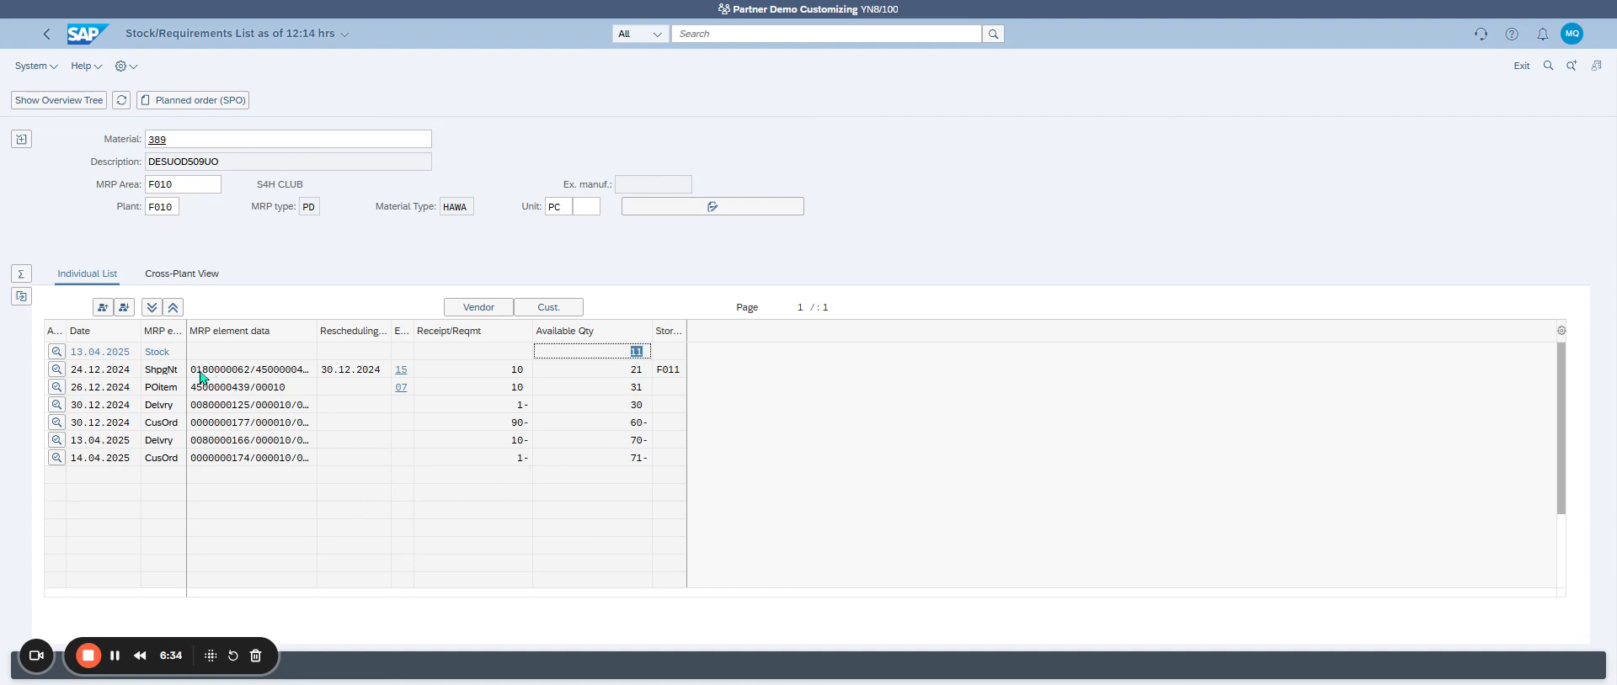
left_click(234, 388)
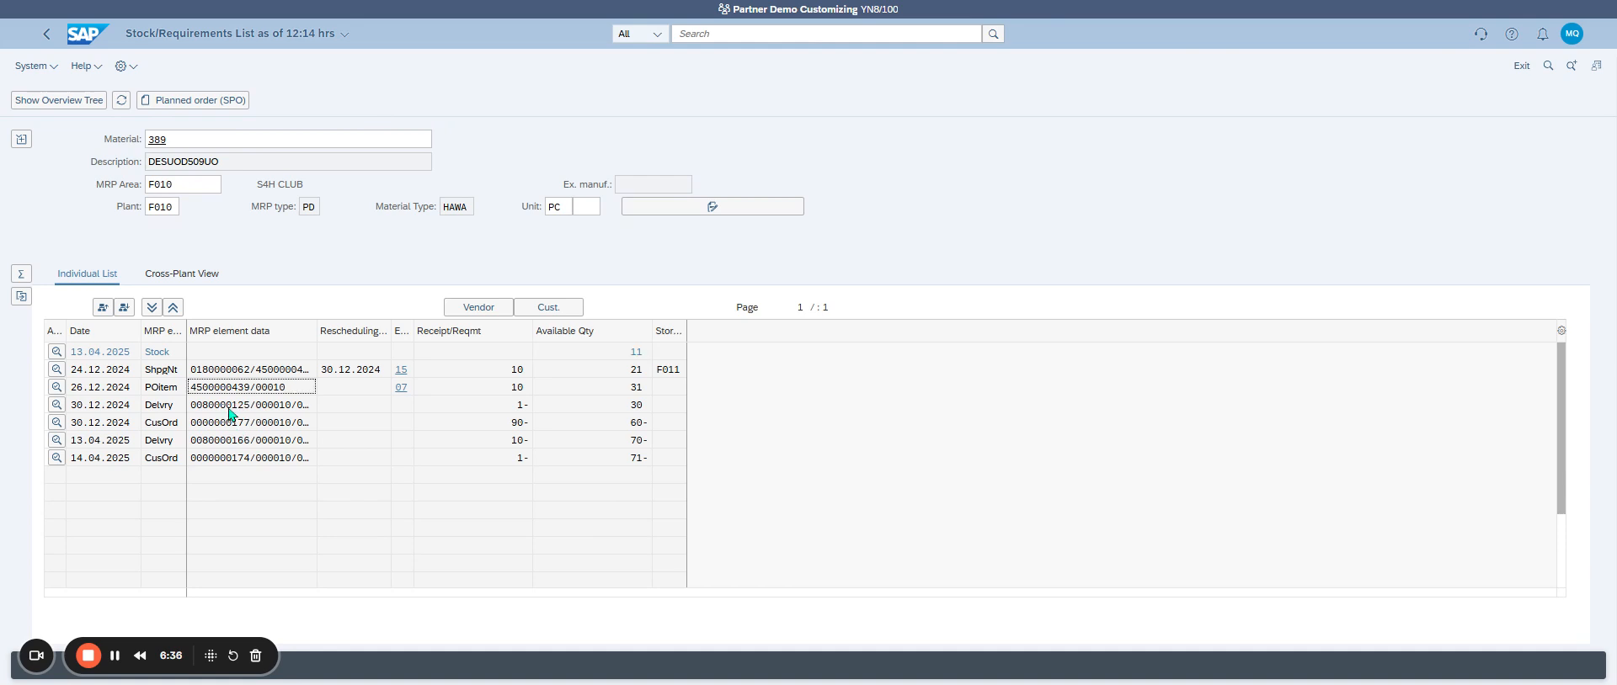
left_click(230, 408)
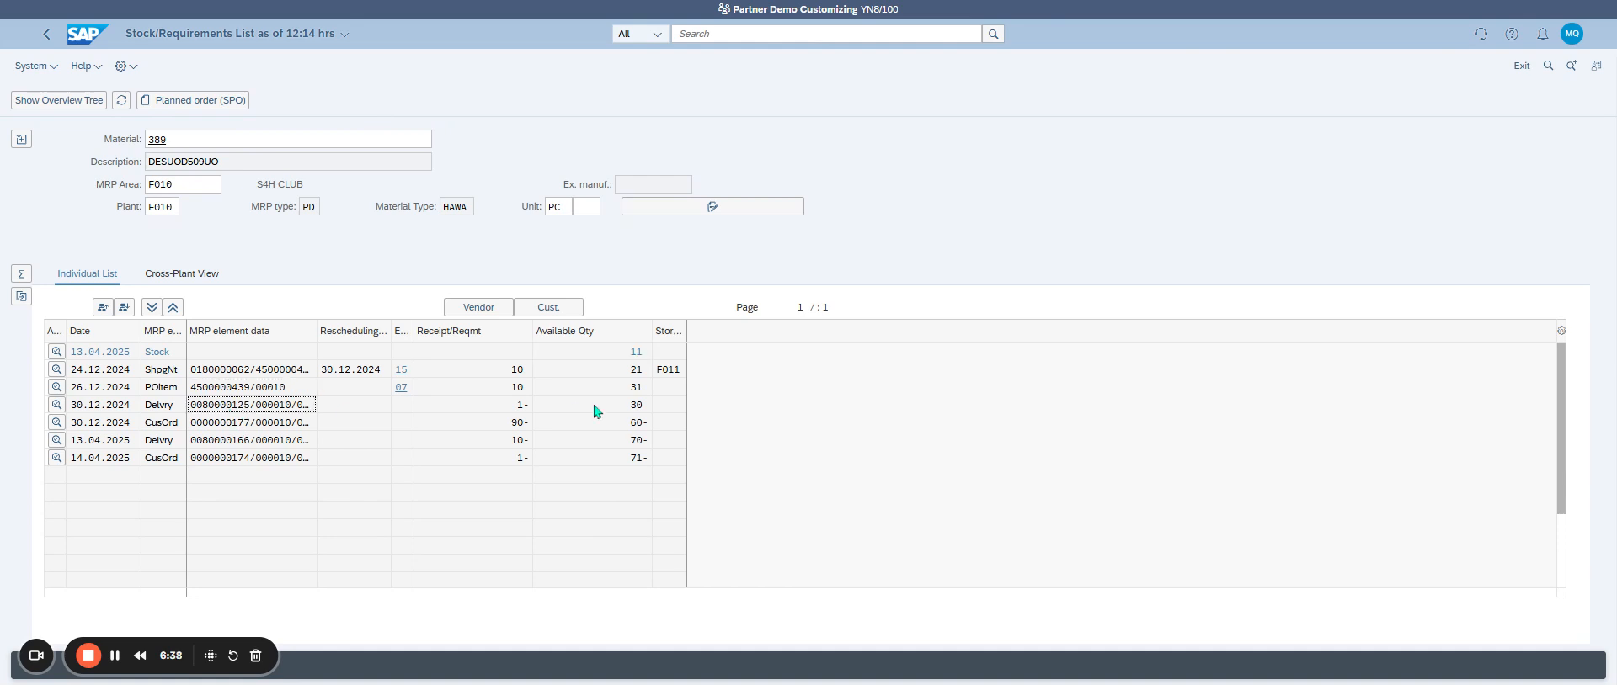
left_click(218, 425)
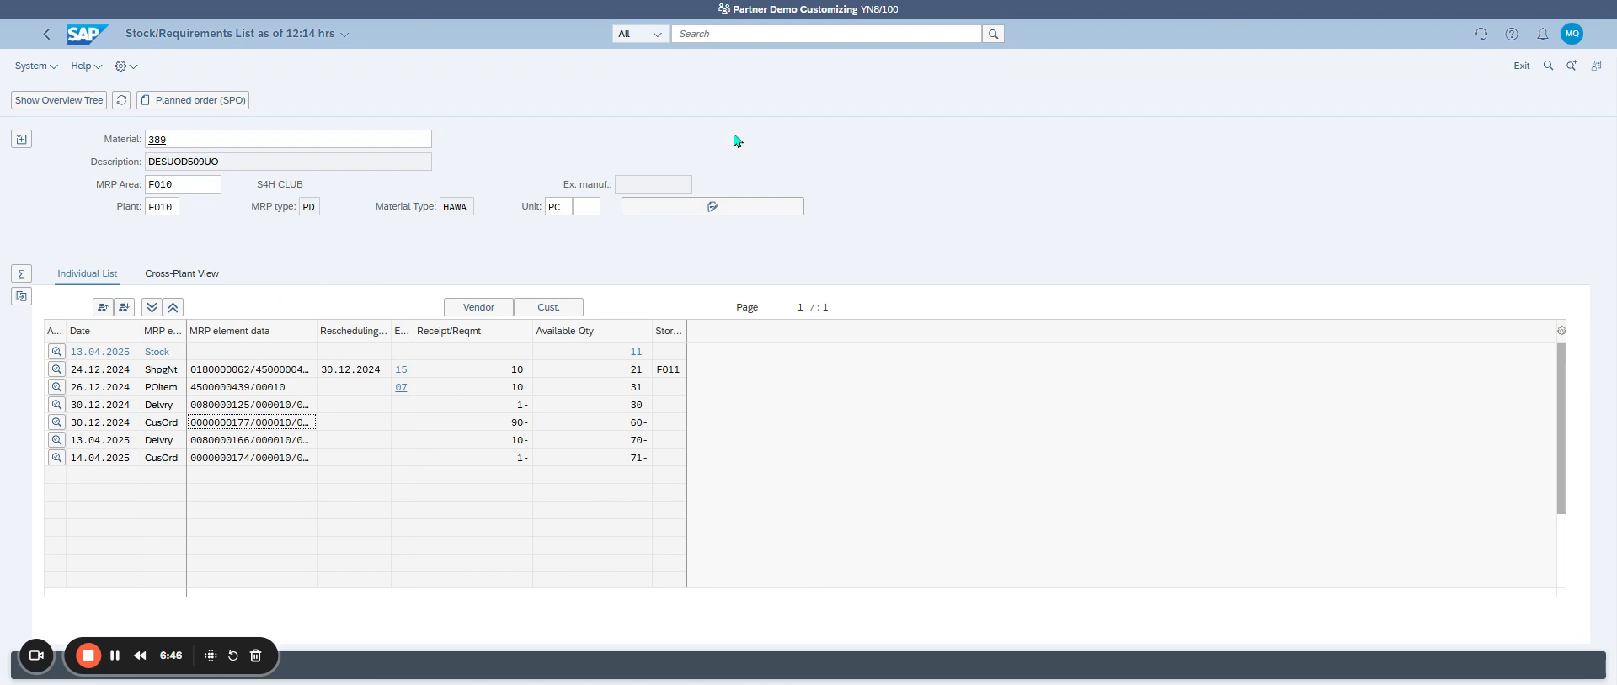
left_click_drag(254, 459, 190, 465)
double_click(634, 441)
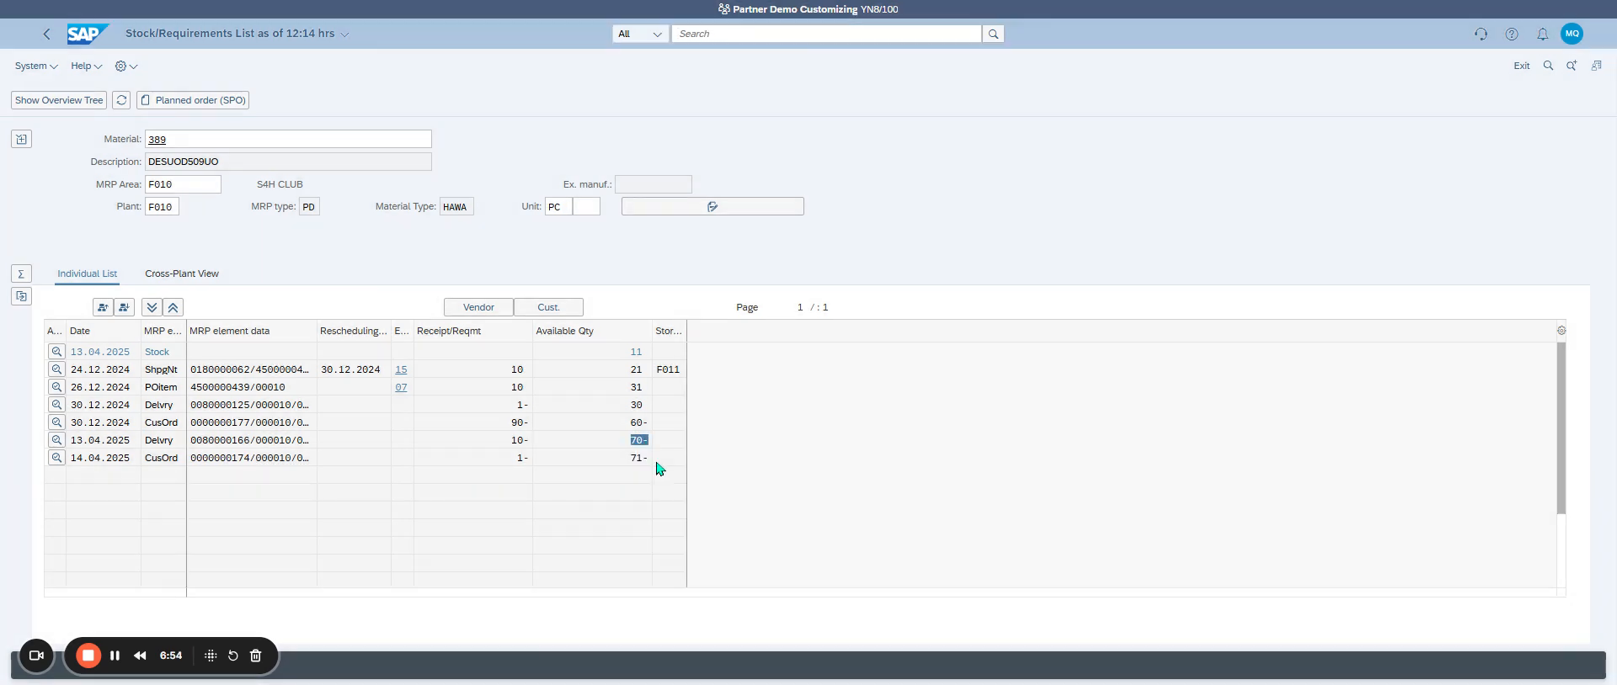
Return to Manage Stock and post an Initial Entry of 50 PC of material 389 to unrestricted-use stock at MM (F011)
left_click(1571, 34)
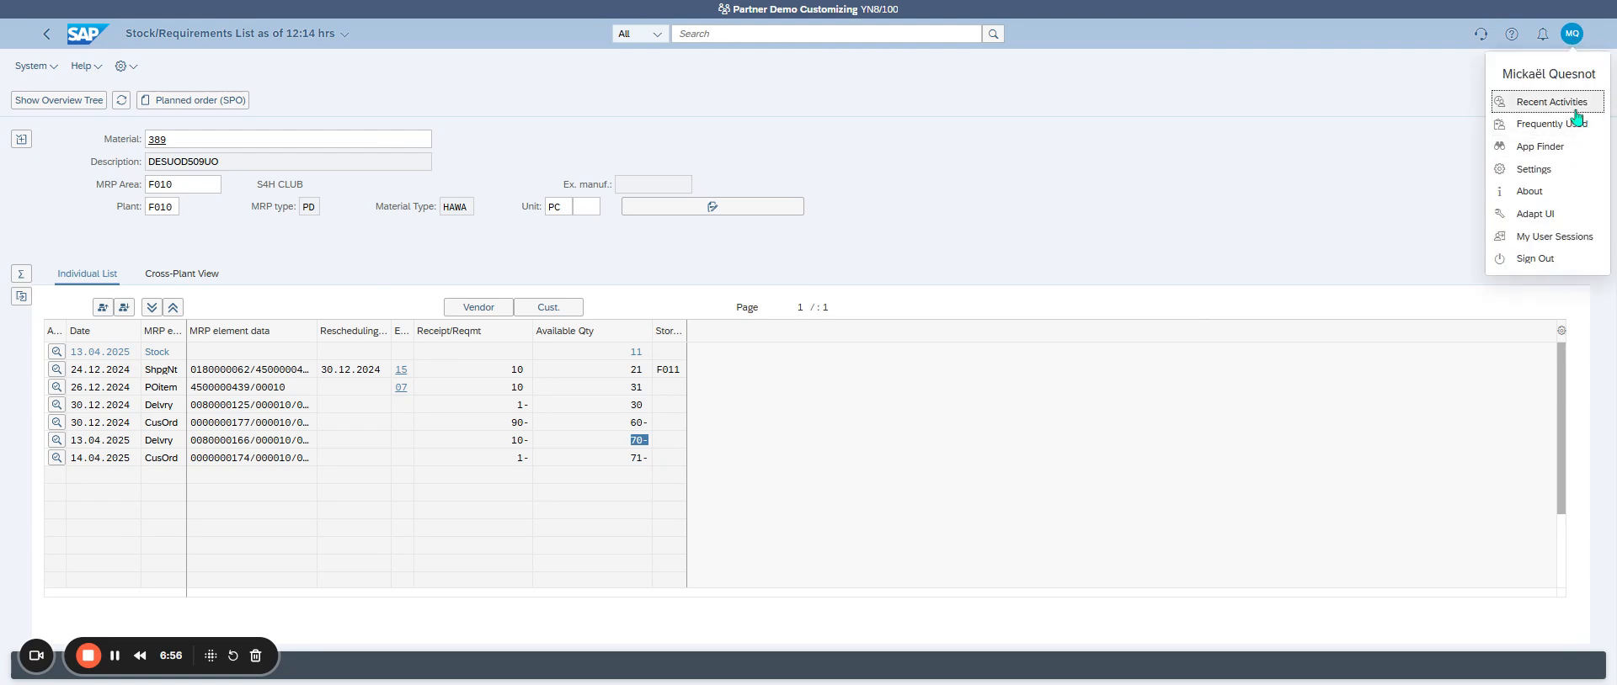
left_click(1573, 104)
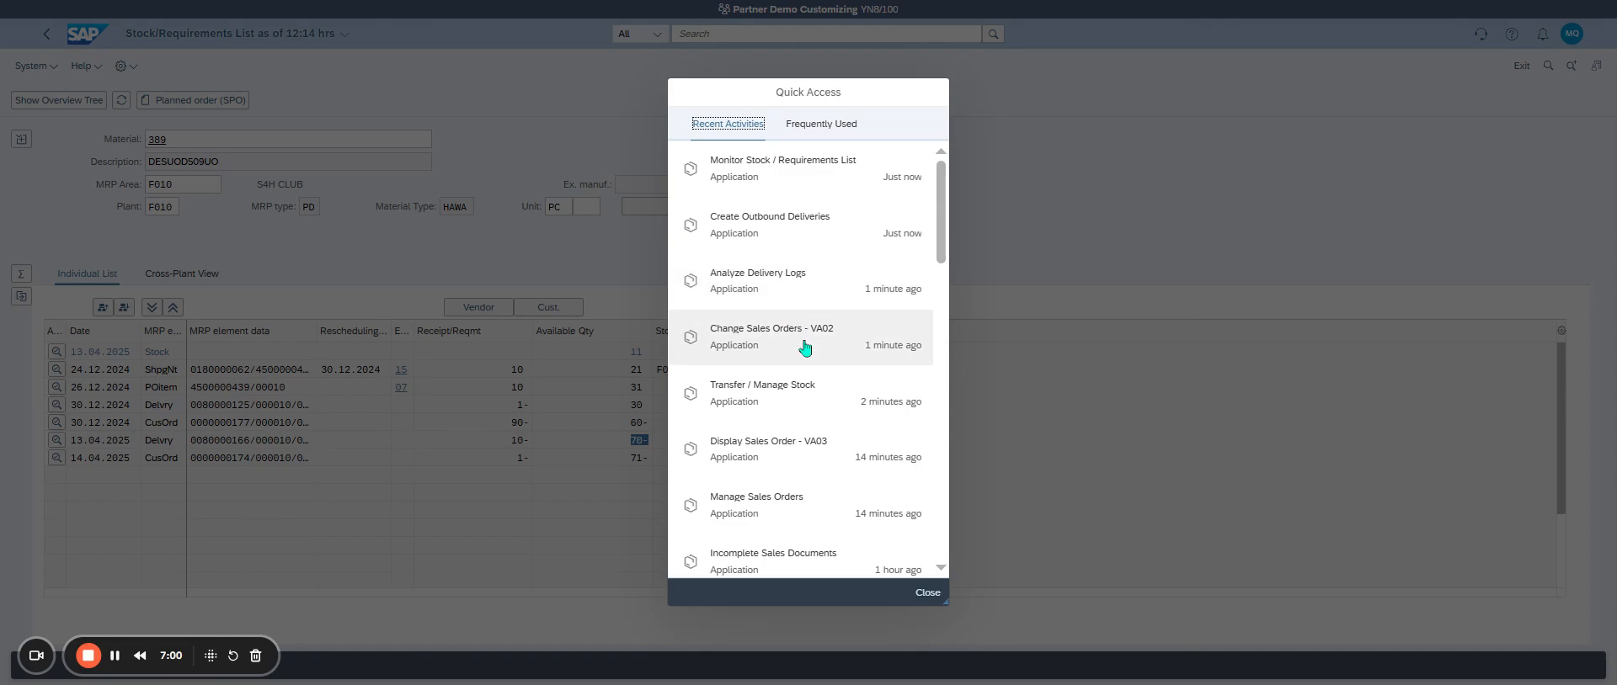
left_click(916, 401)
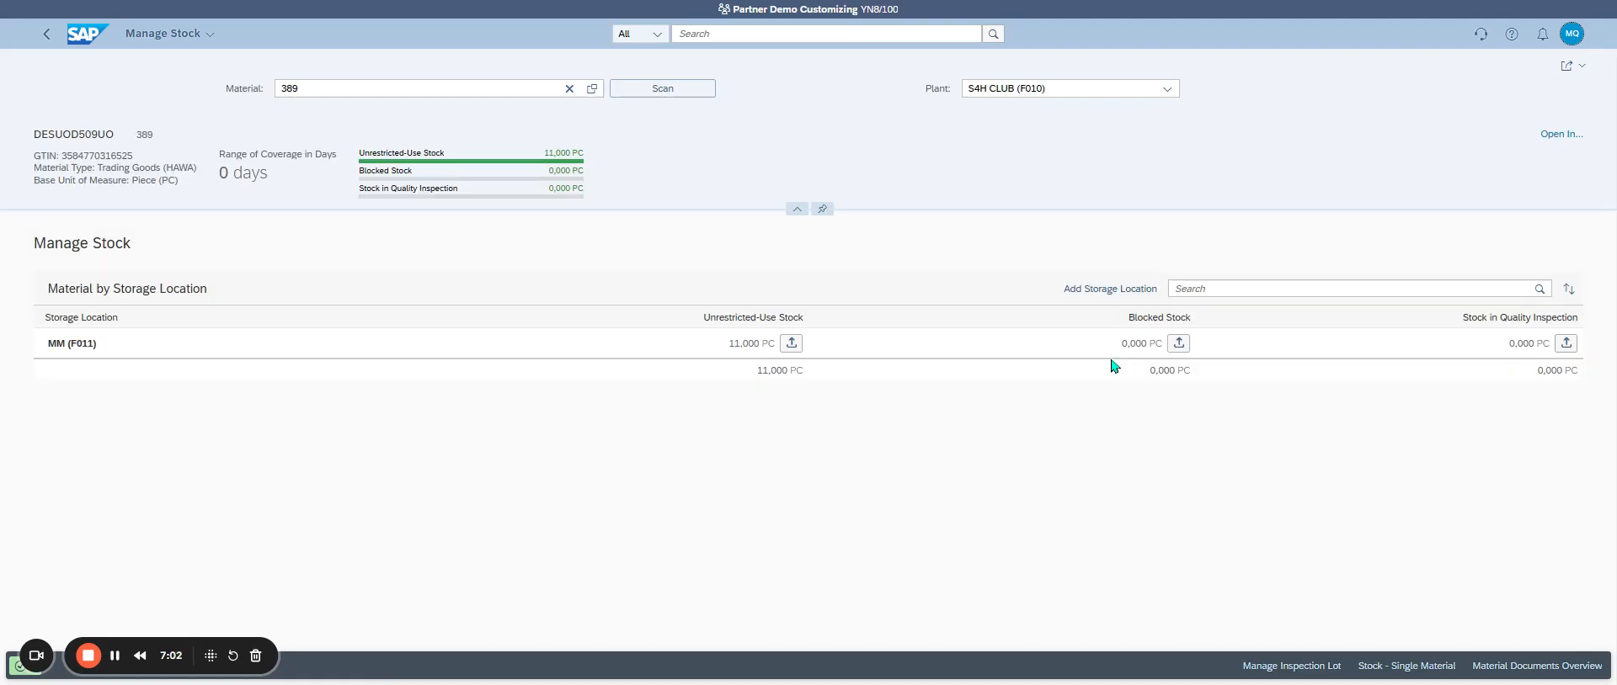
left_click(791, 343)
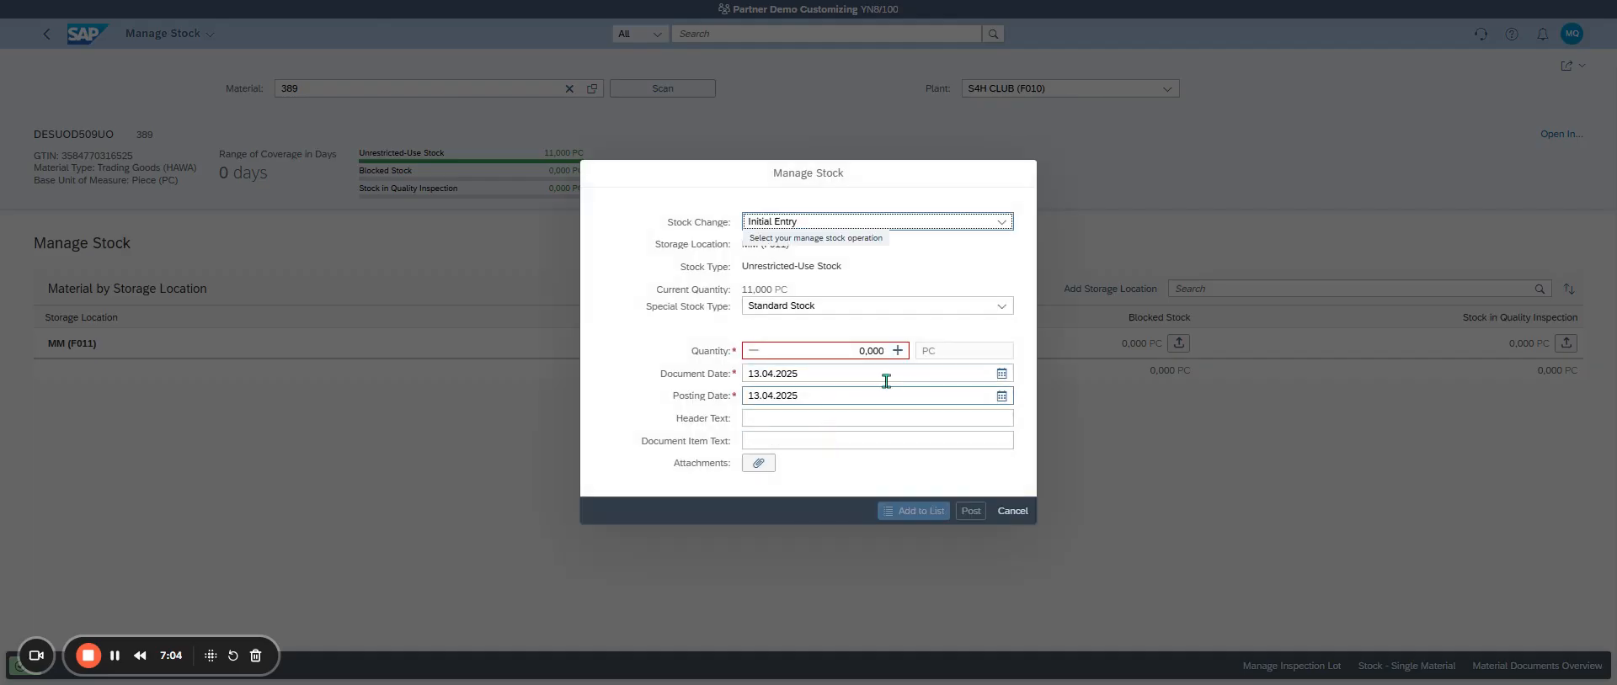
left_click(991, 434)
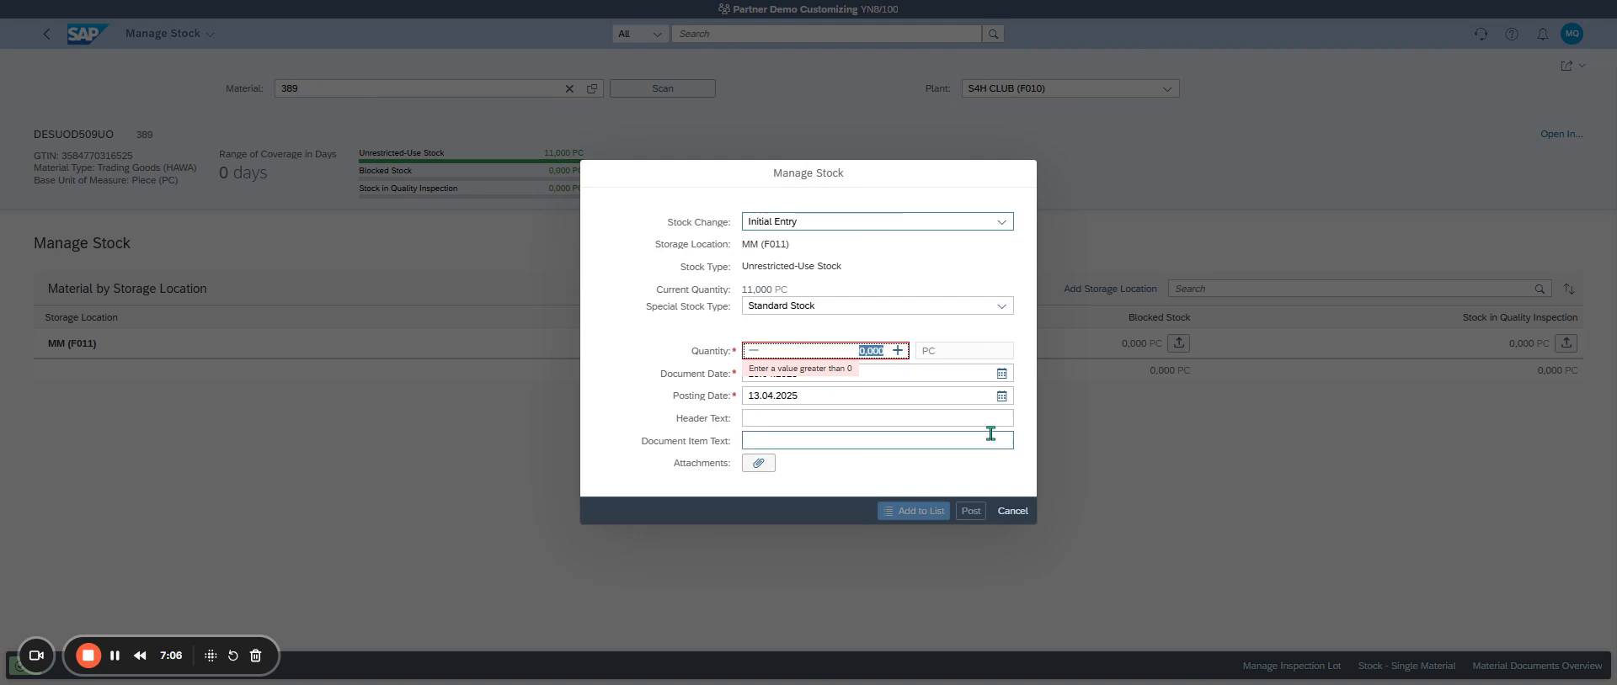
type("5")
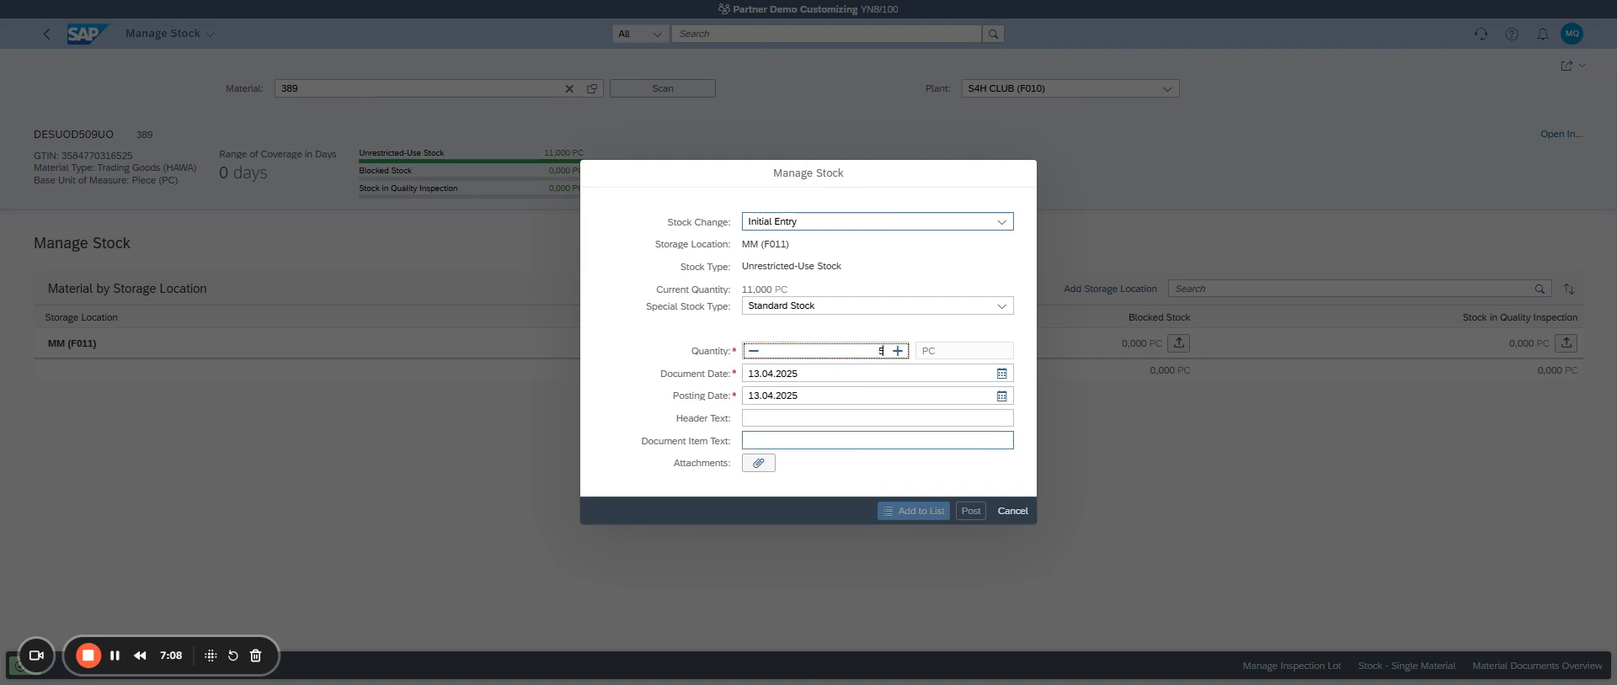
type("0")
key("Tab")
left_click(968, 512)
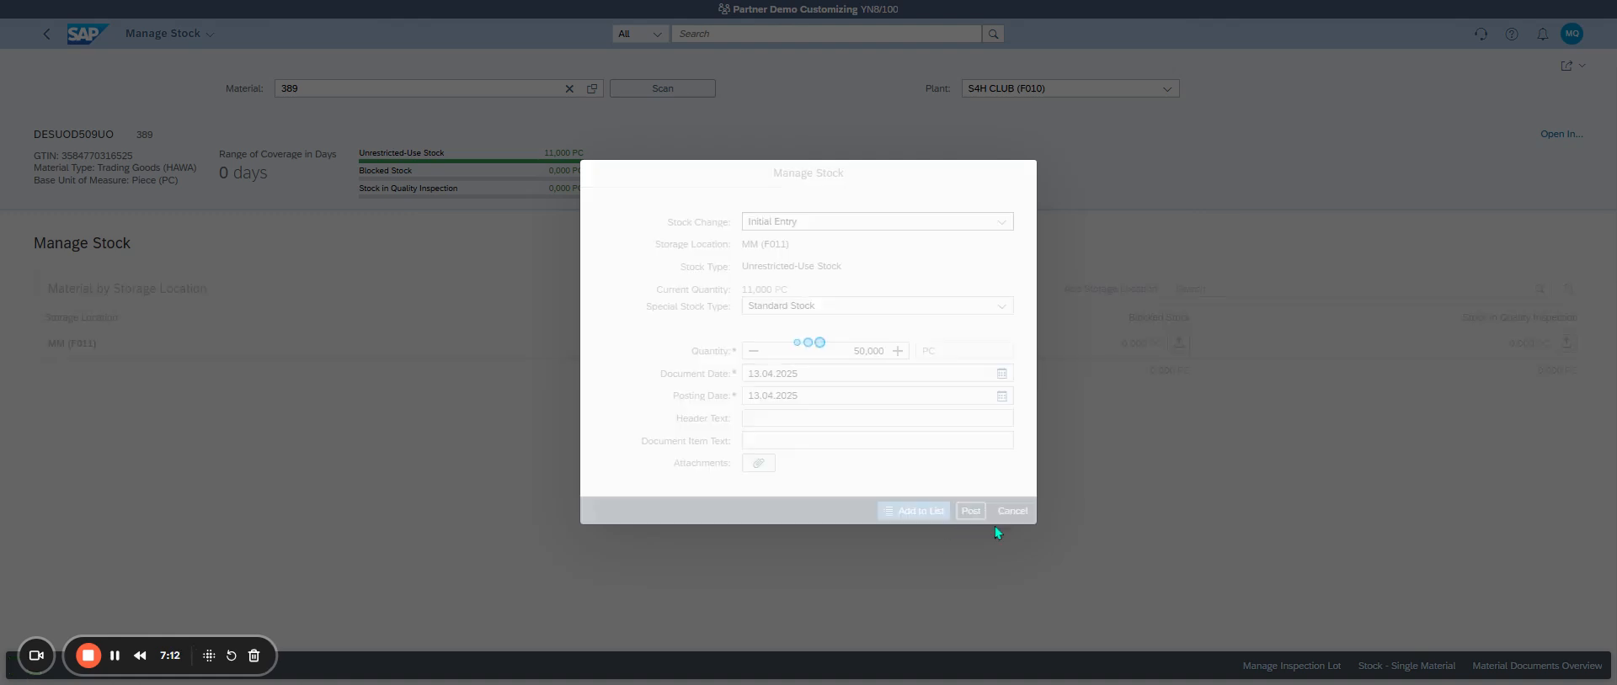
key("Return")
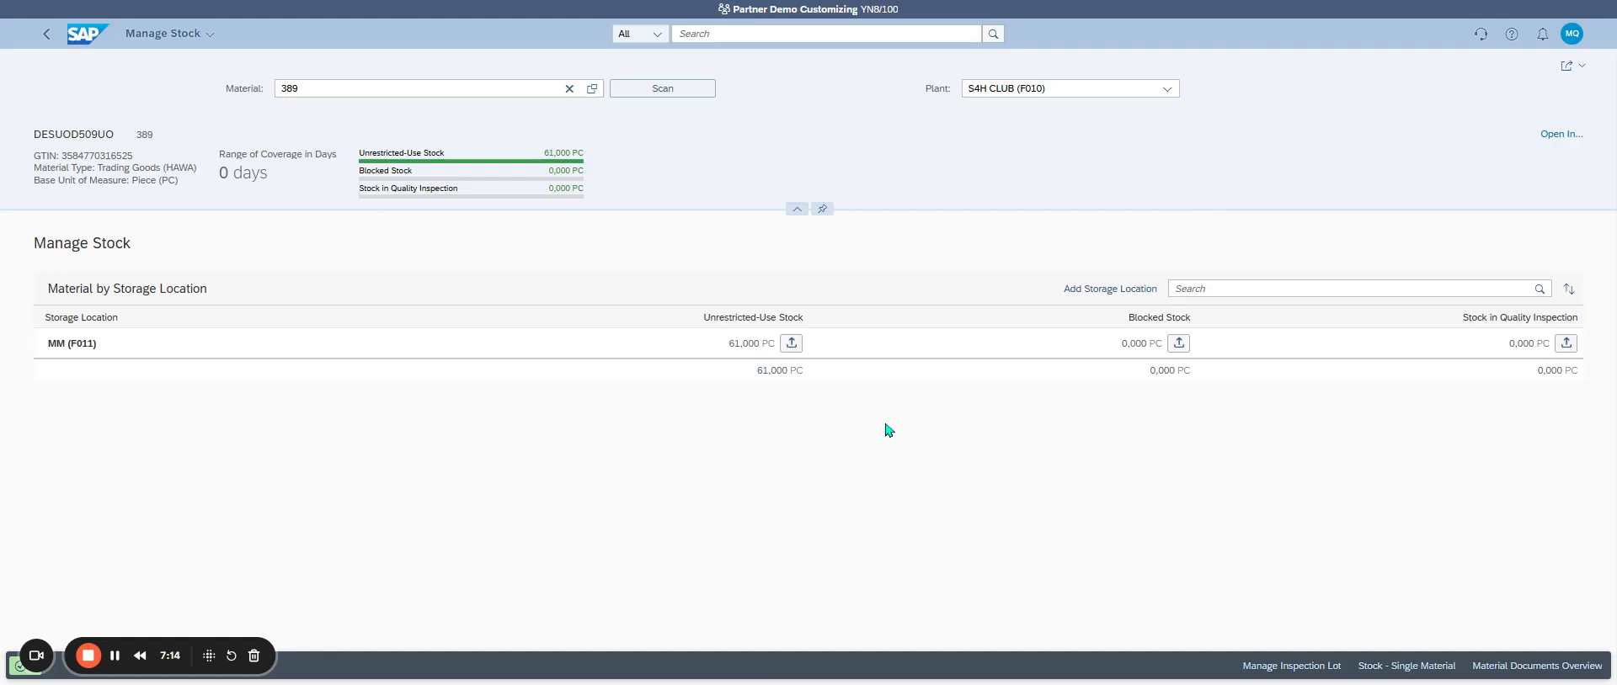
Post an Initial Entry of 10 PC of material 389 to unrestricted-use stock at storage location MM (F011)
left_click(791, 343)
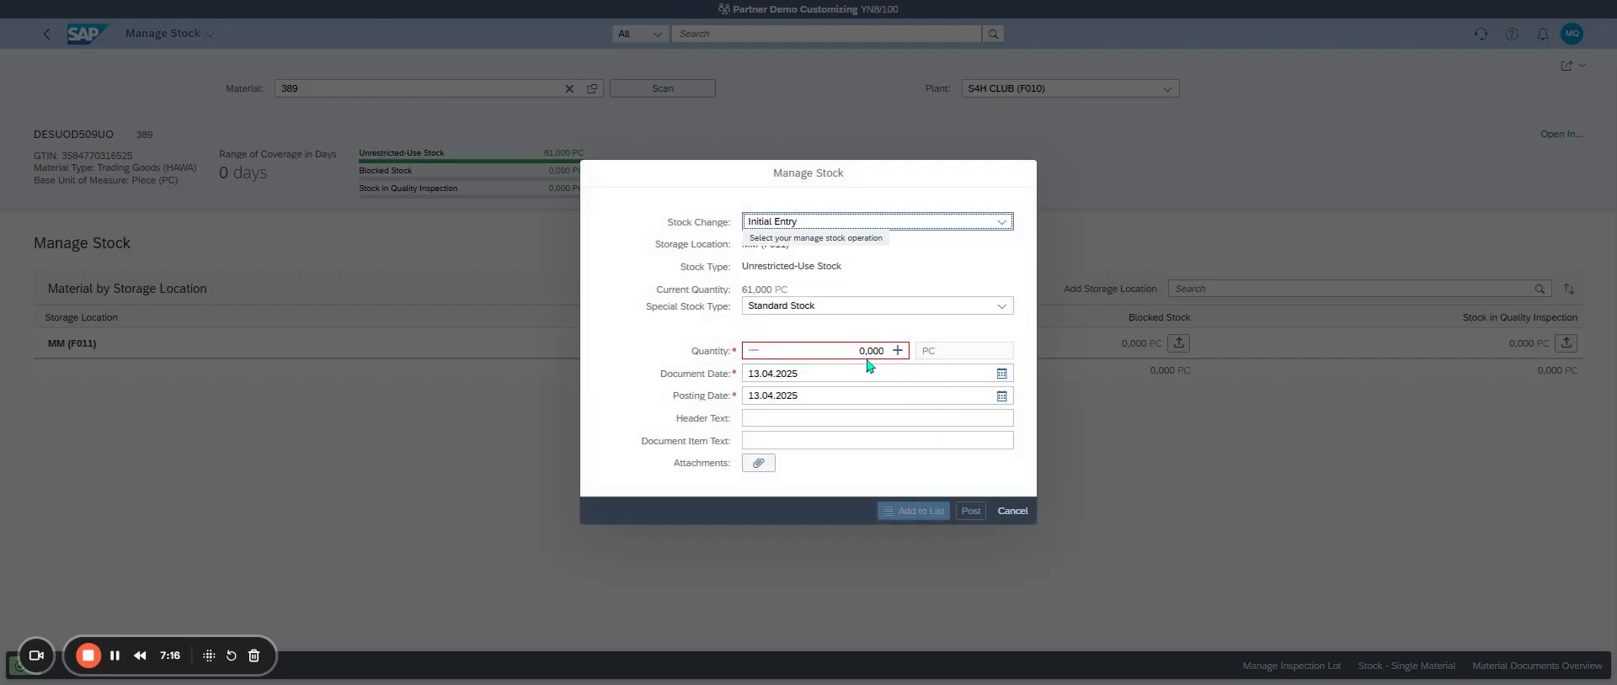
type("10,000")
left_click(965, 438)
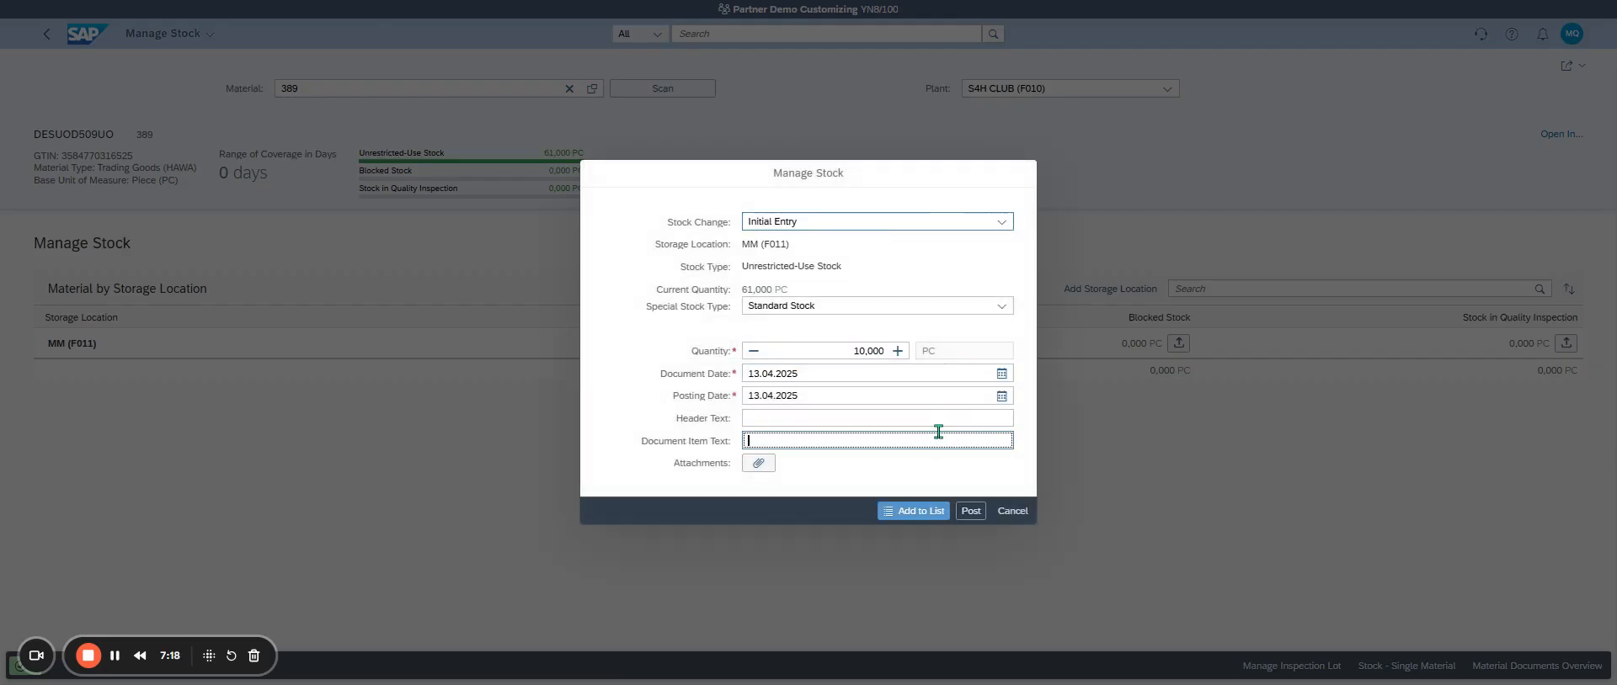
left_click(971, 511)
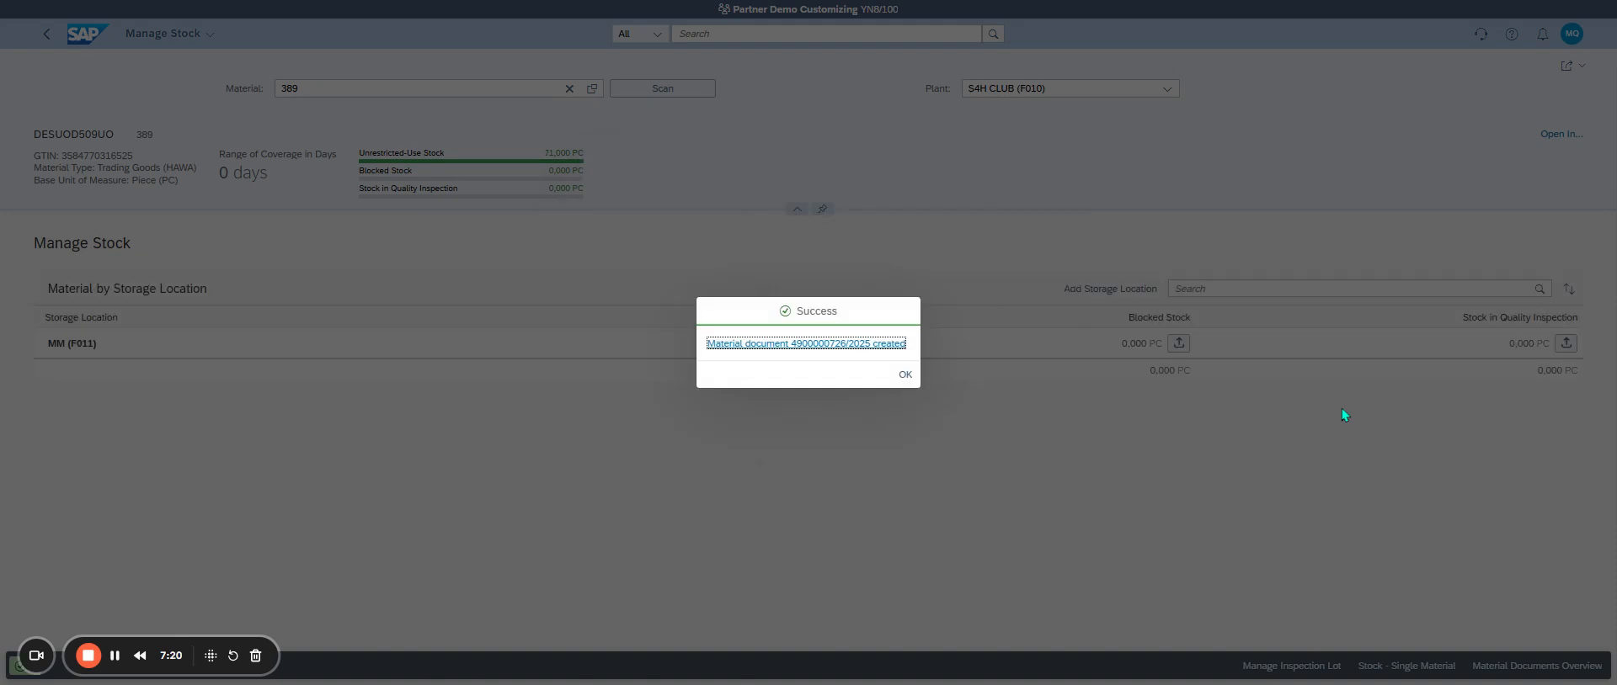
left_click(908, 379)
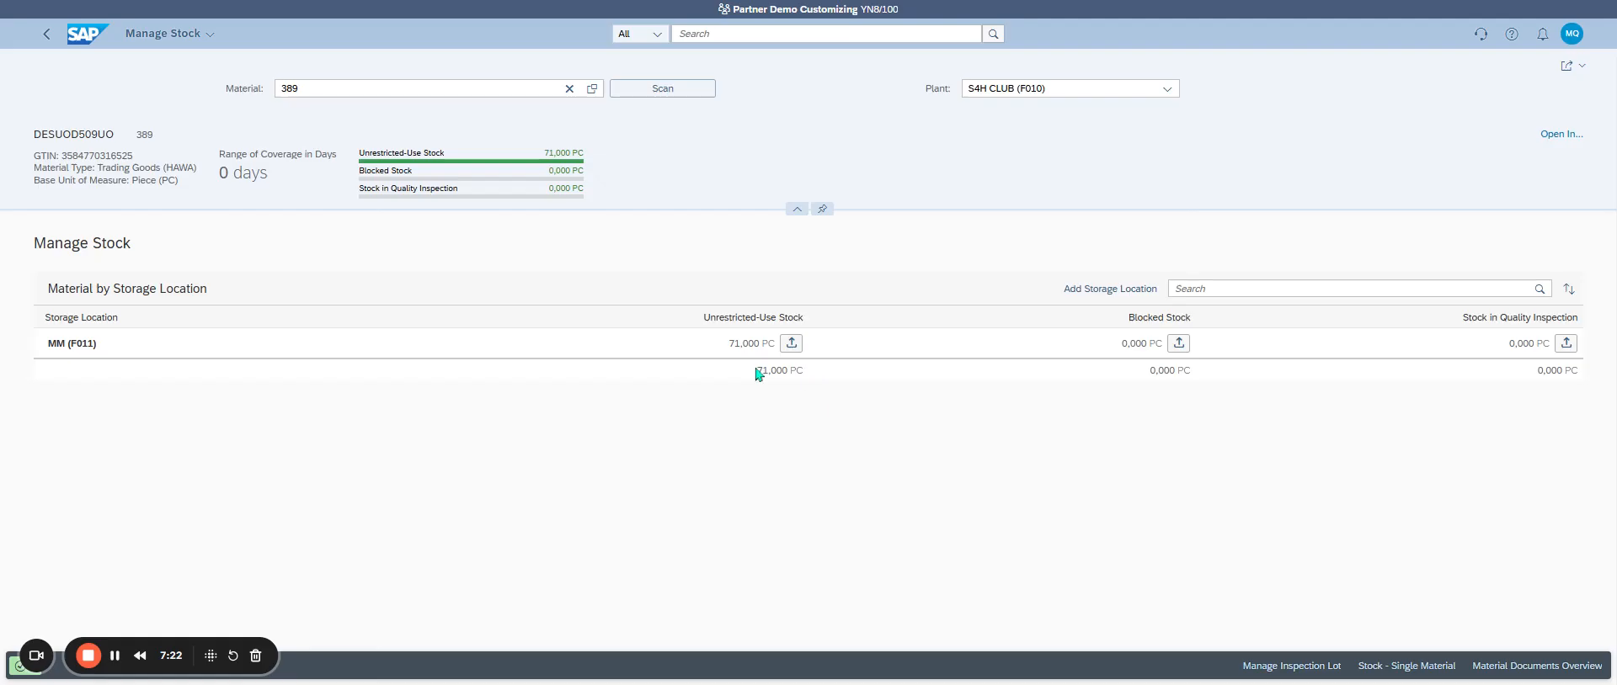
Reopen Monitor Stock / Requirements List and review the stock and delivery lines of material 389 in plant F010
left_click(1571, 34)
left_click(1553, 102)
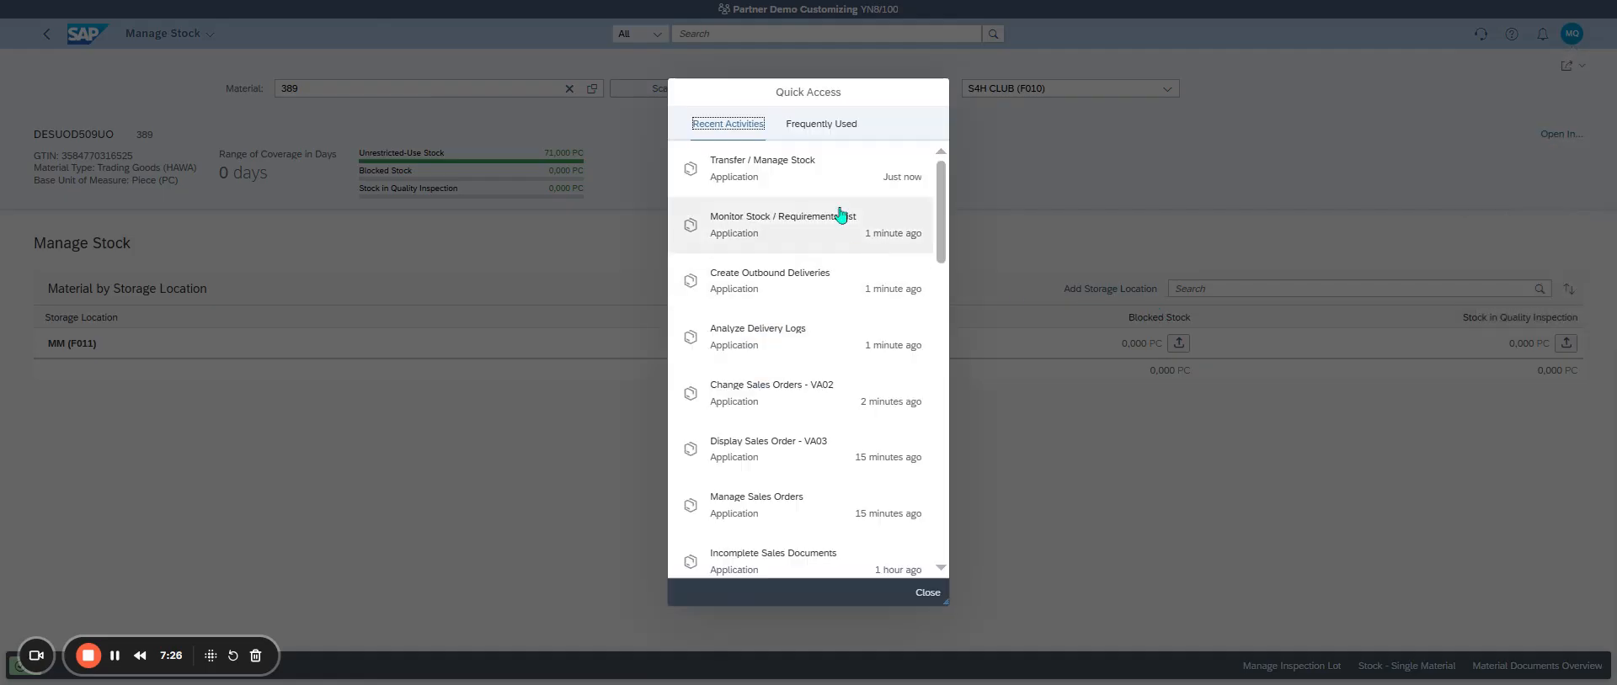
left_click(741, 239)
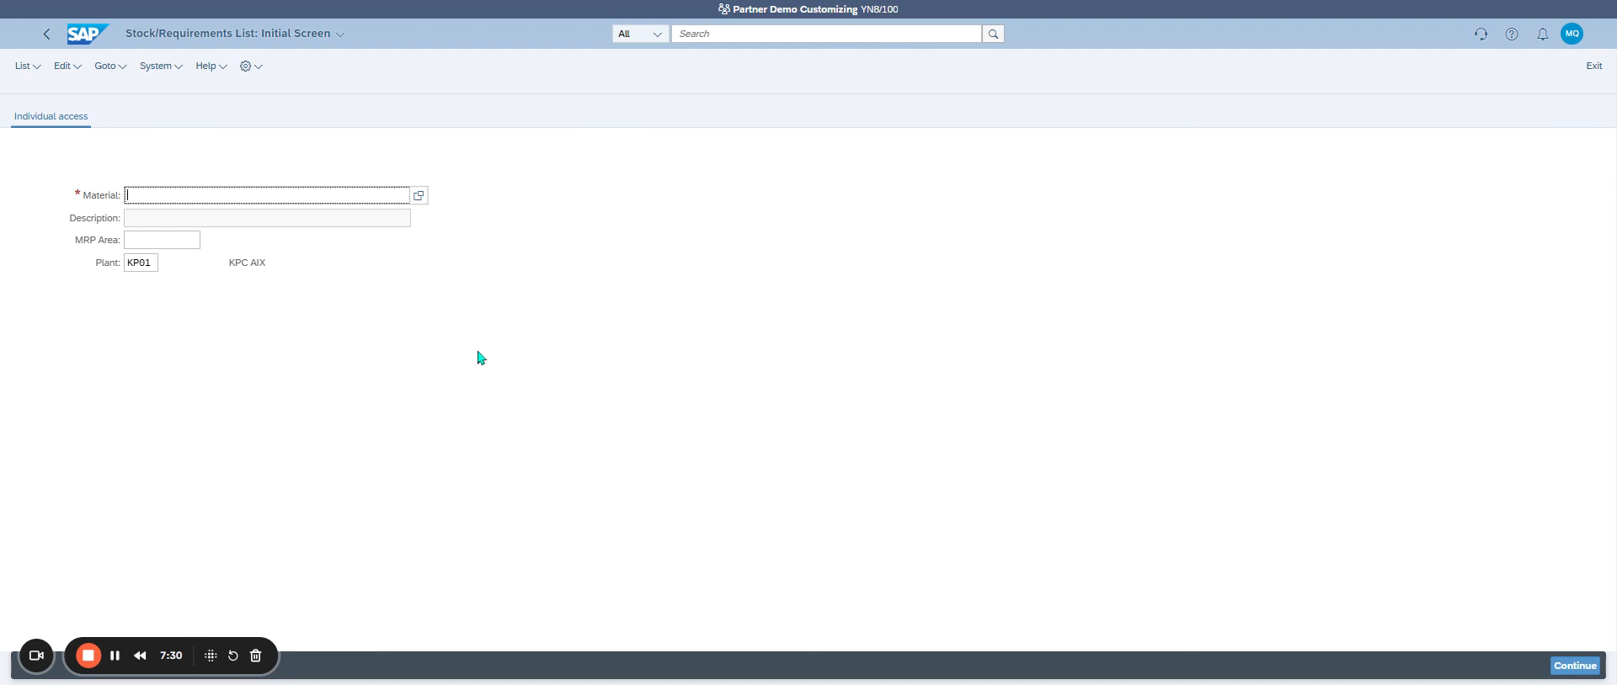
type("389")
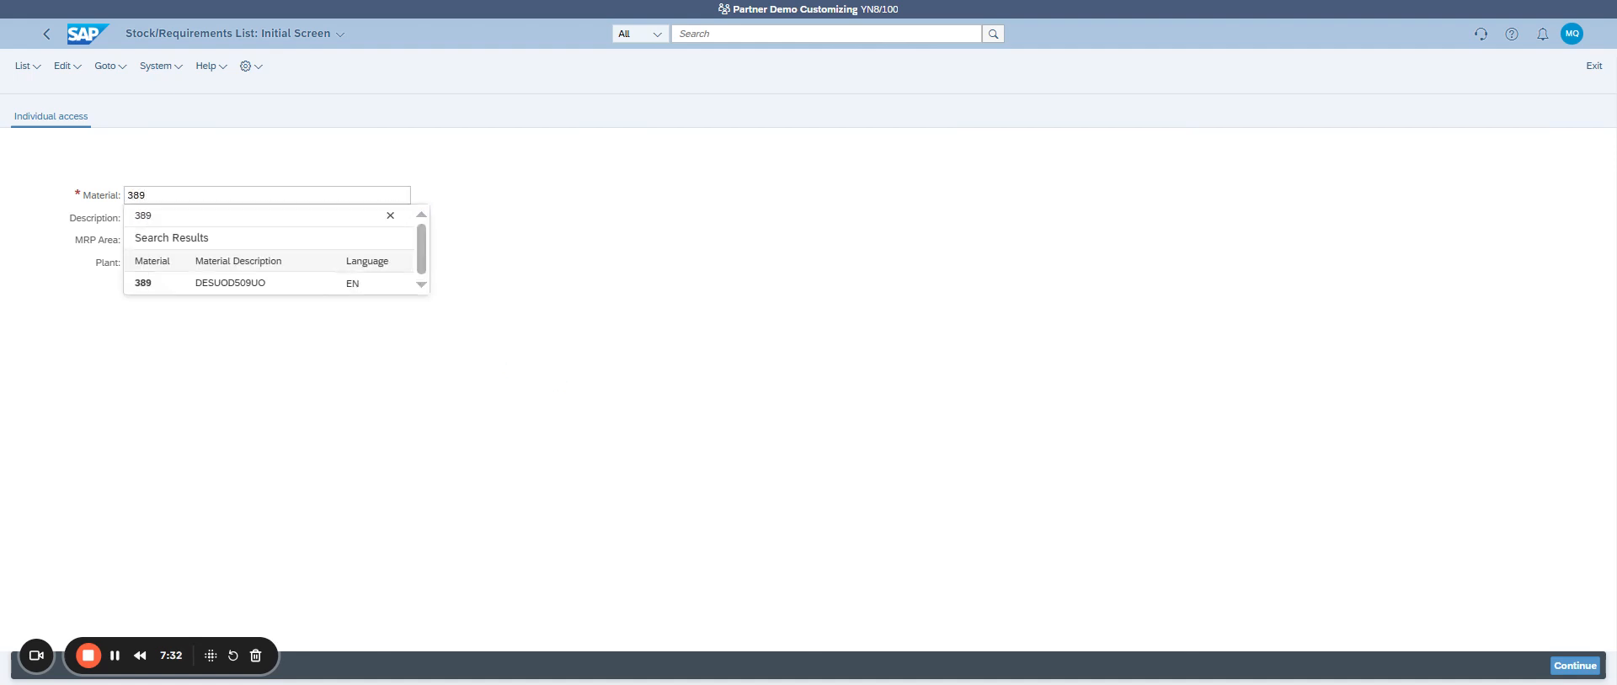
key("Tab")
key("Tab")
type("1")
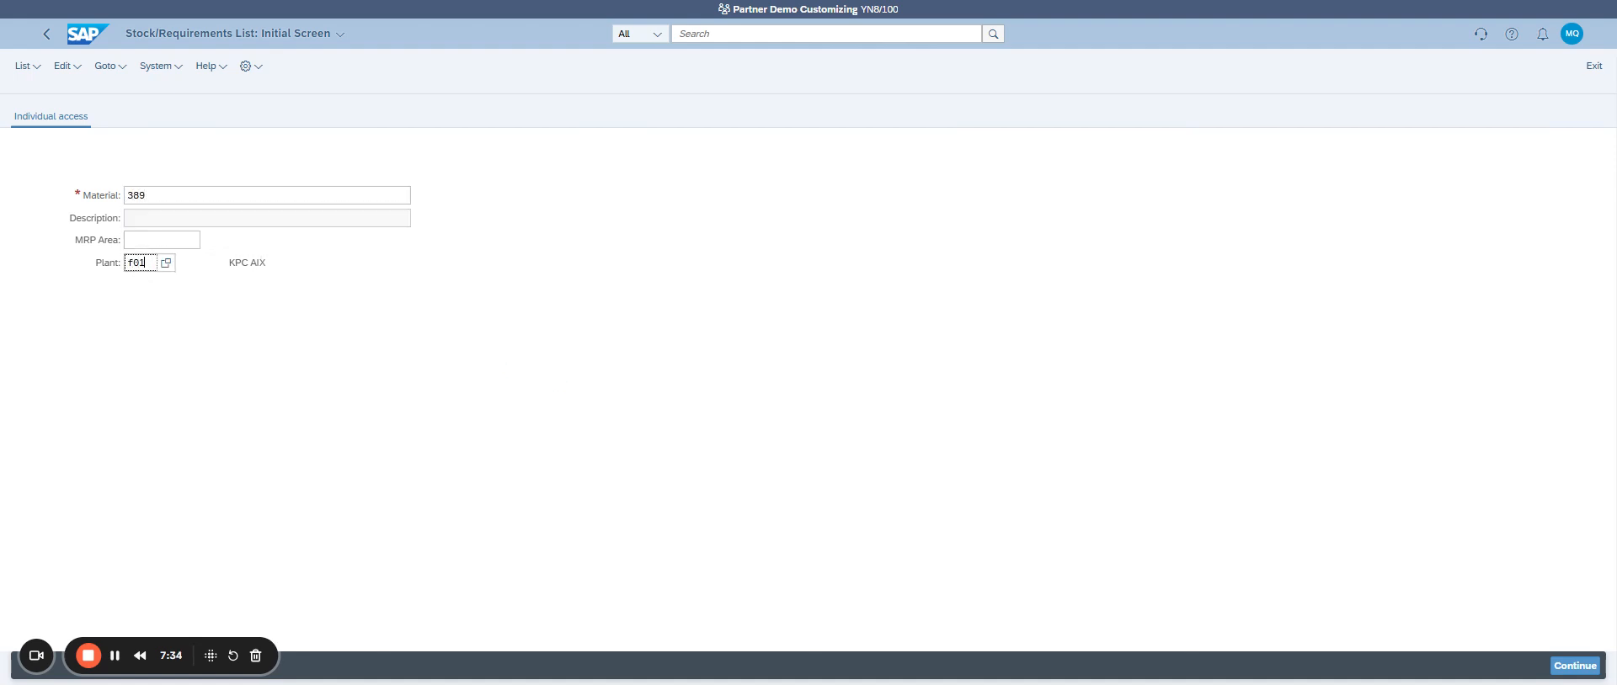
key("Return")
key("Tab")
key("Tab")
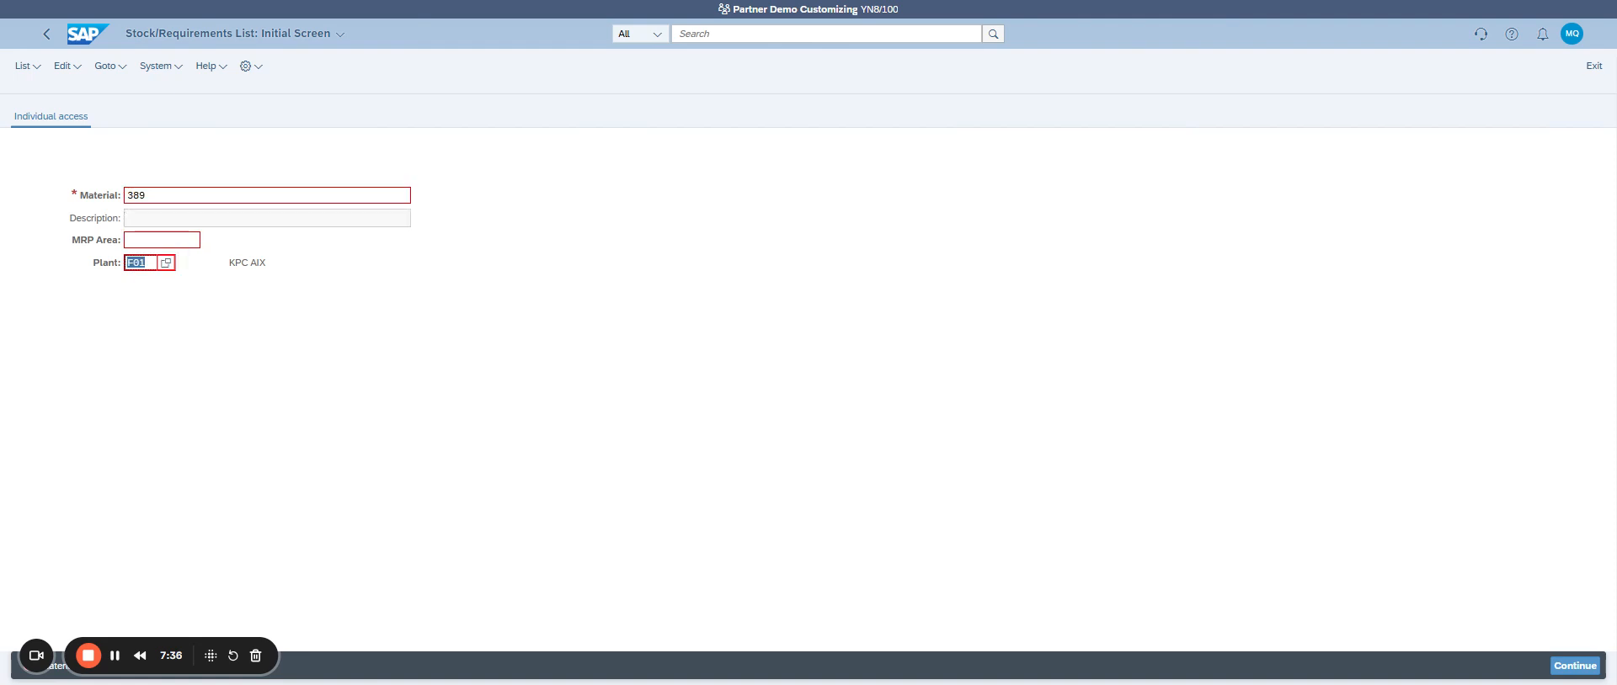
type("F010")
key("Return")
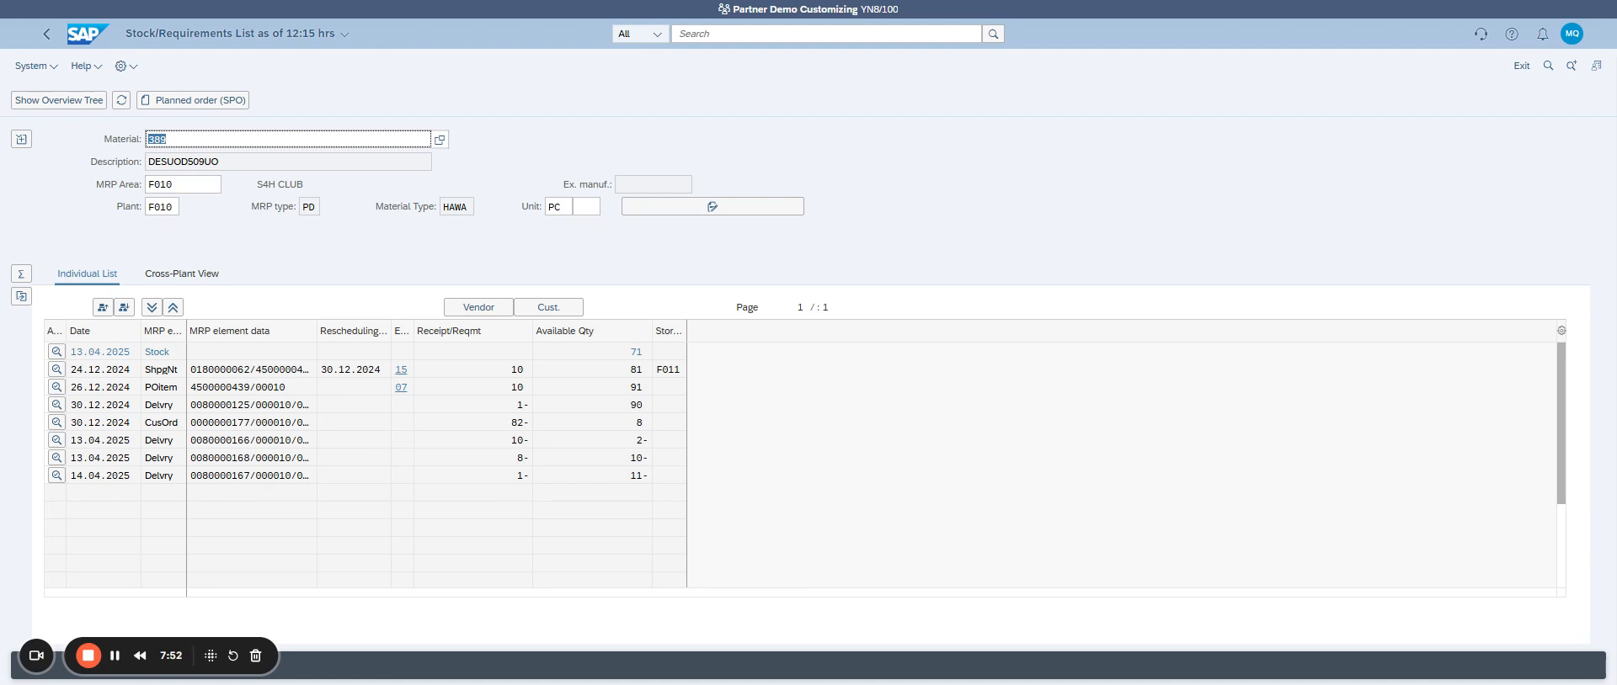
left_click(251, 475)
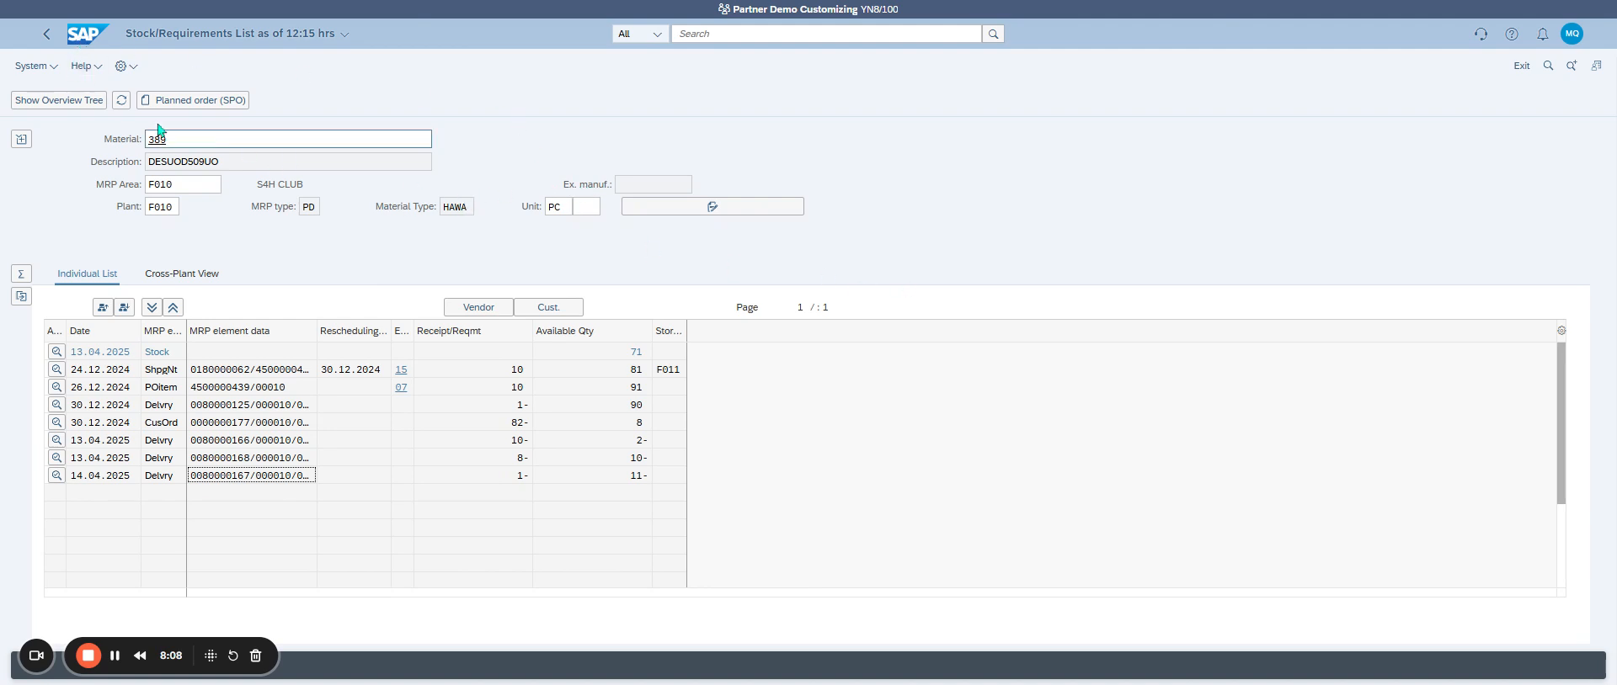
Return to Create Outbound Deliveries and create a delivery for the 10 KG FIDUCIAL sales order
left_click(46, 38)
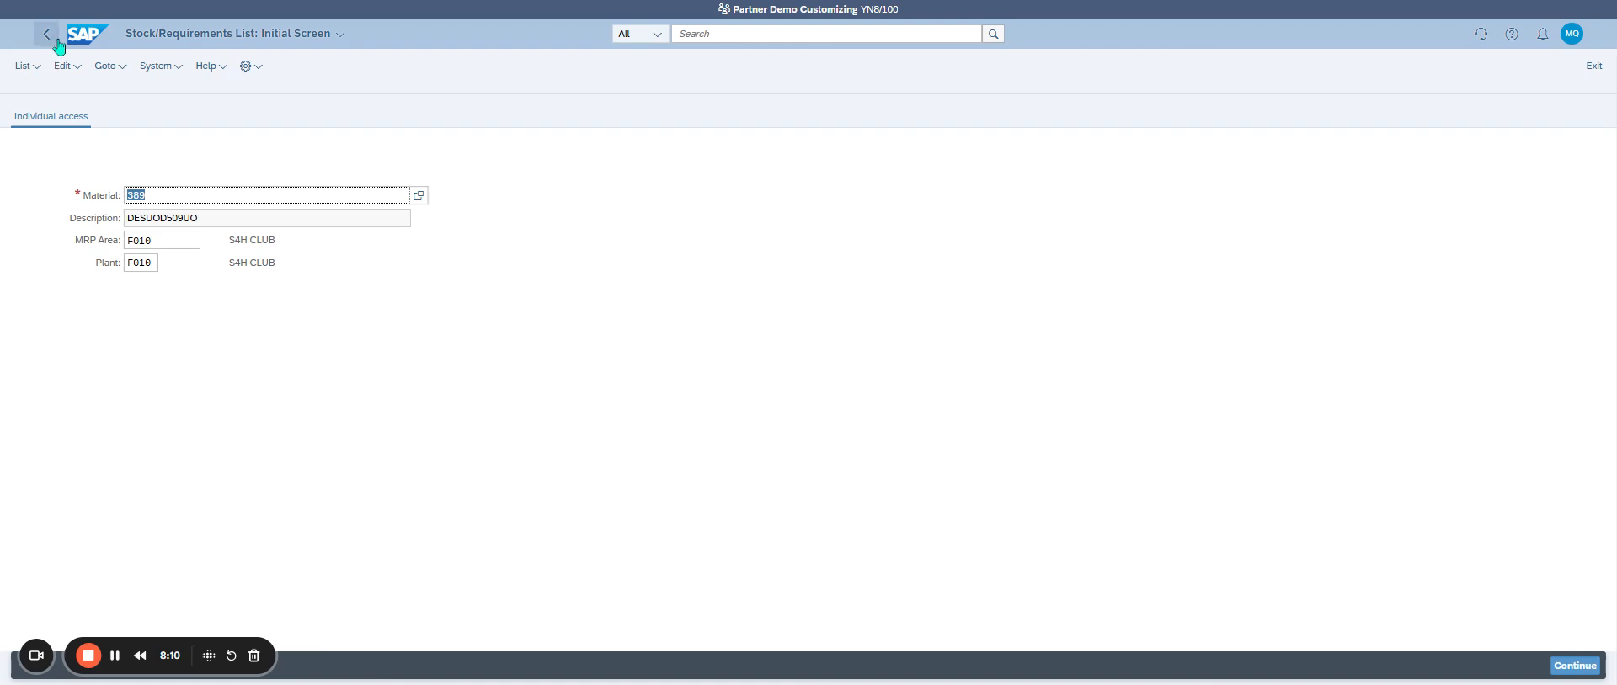
left_click(1570, 39)
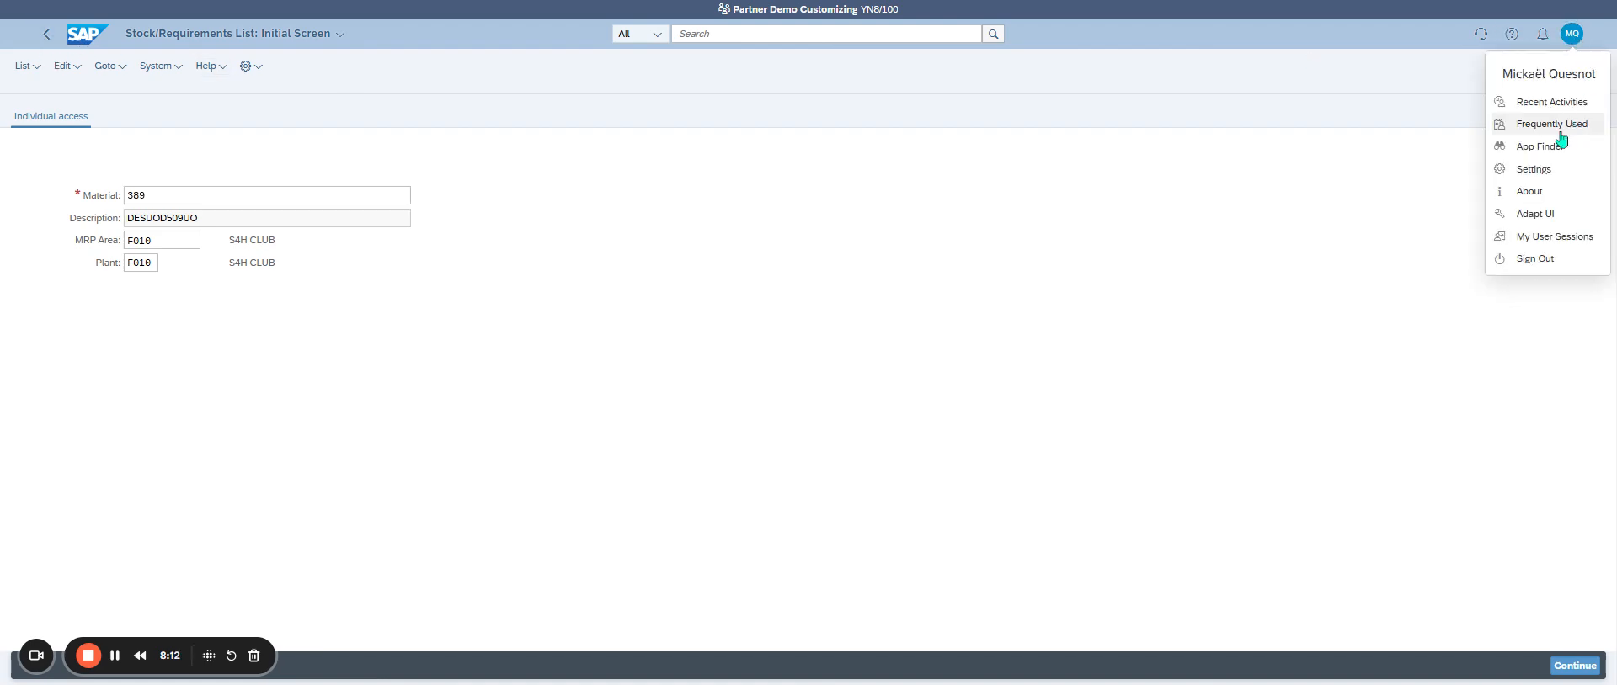
left_click(1554, 101)
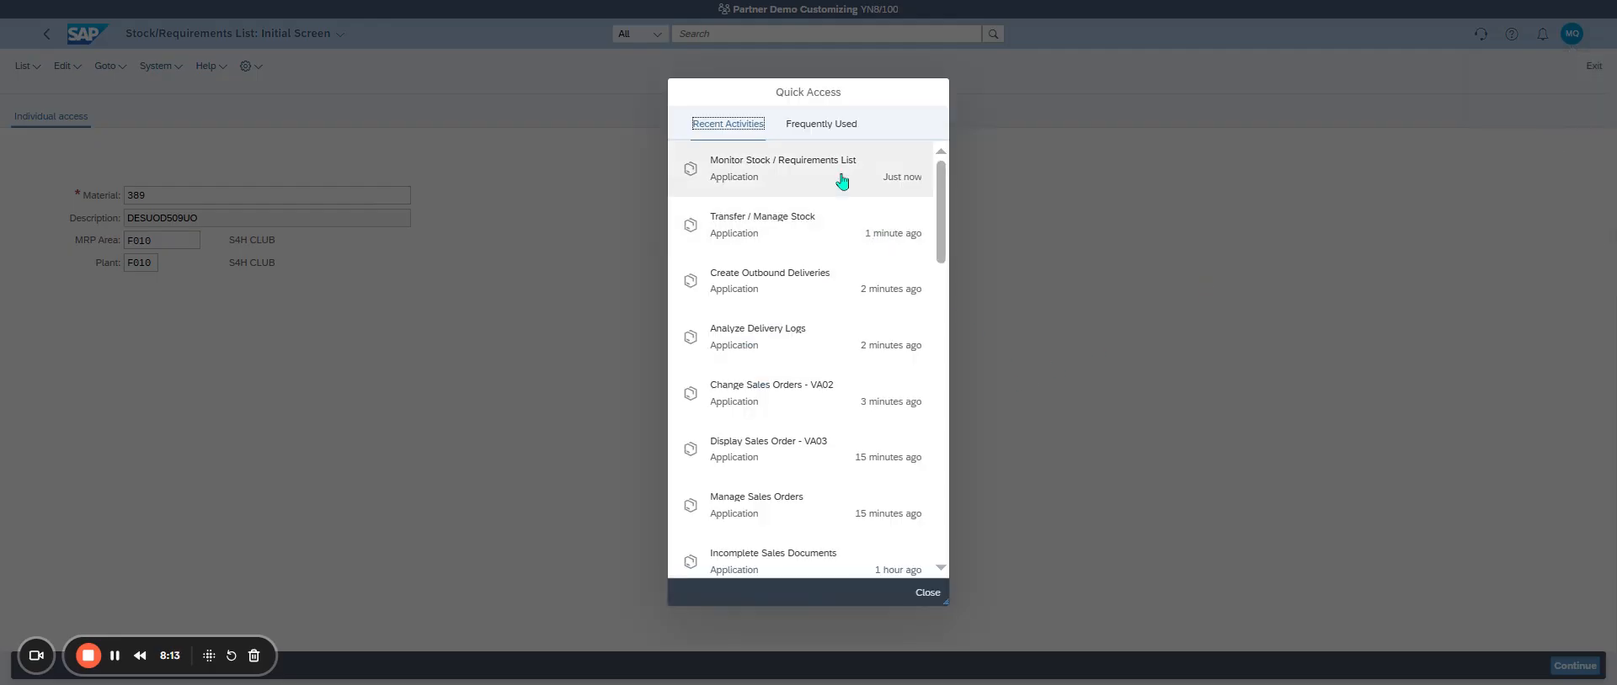
left_click(834, 286)
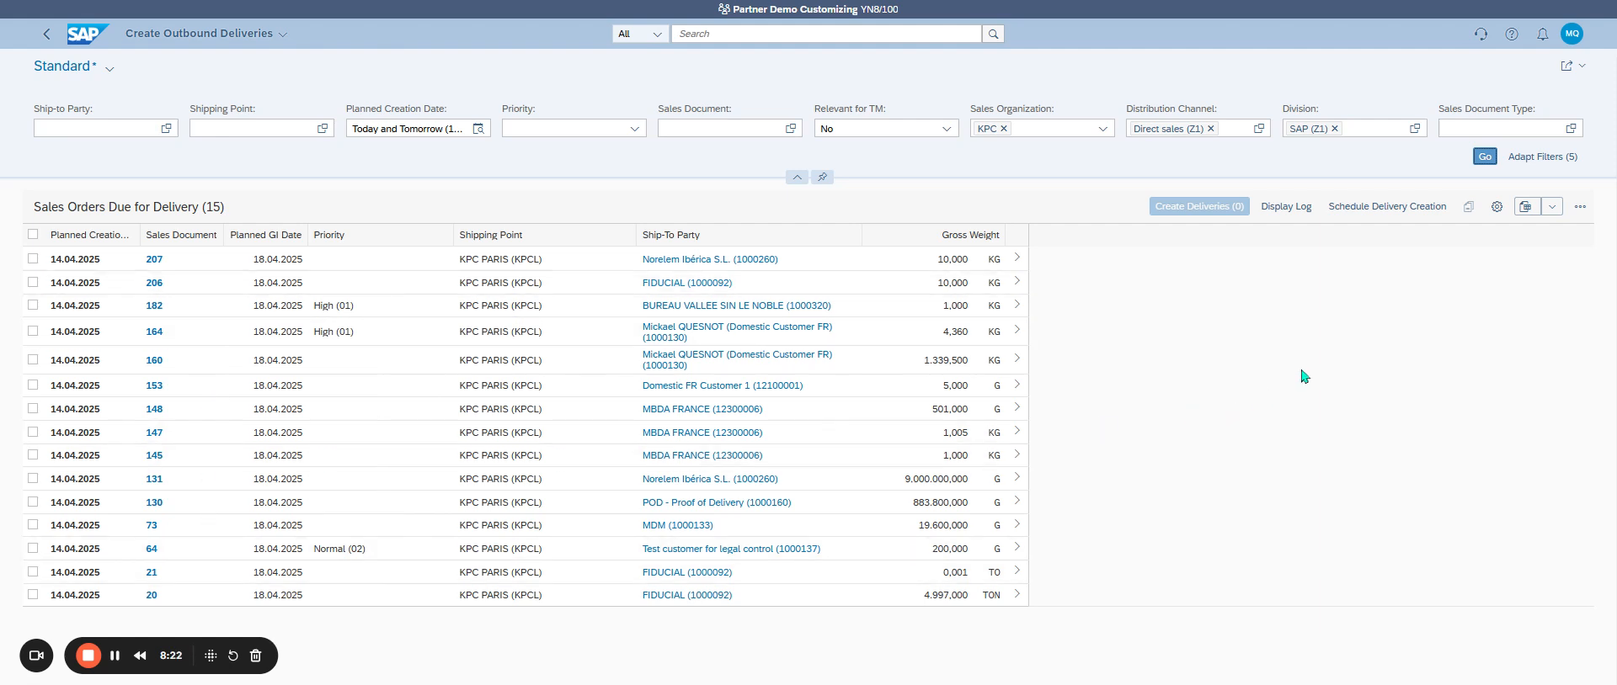
left_click(32, 282)
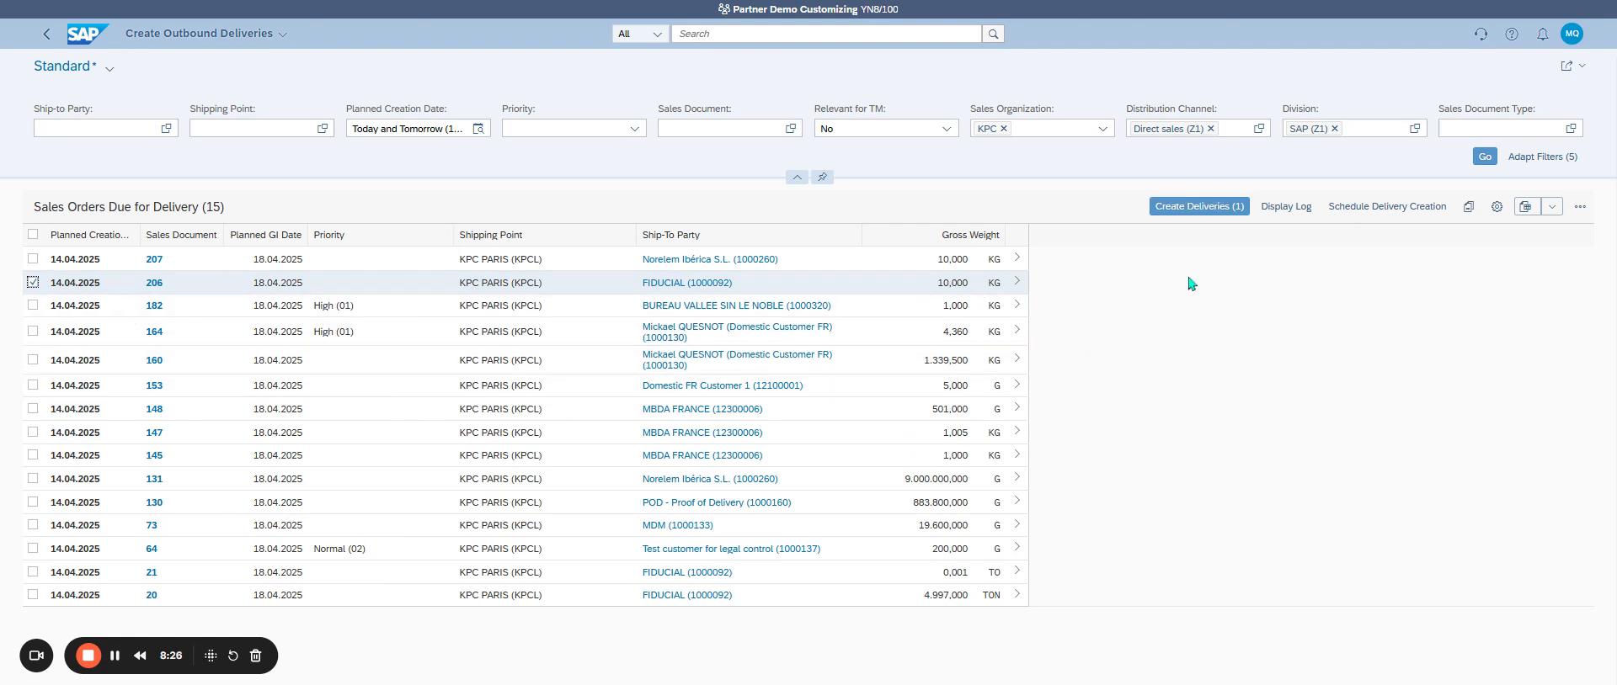
left_click(1199, 207)
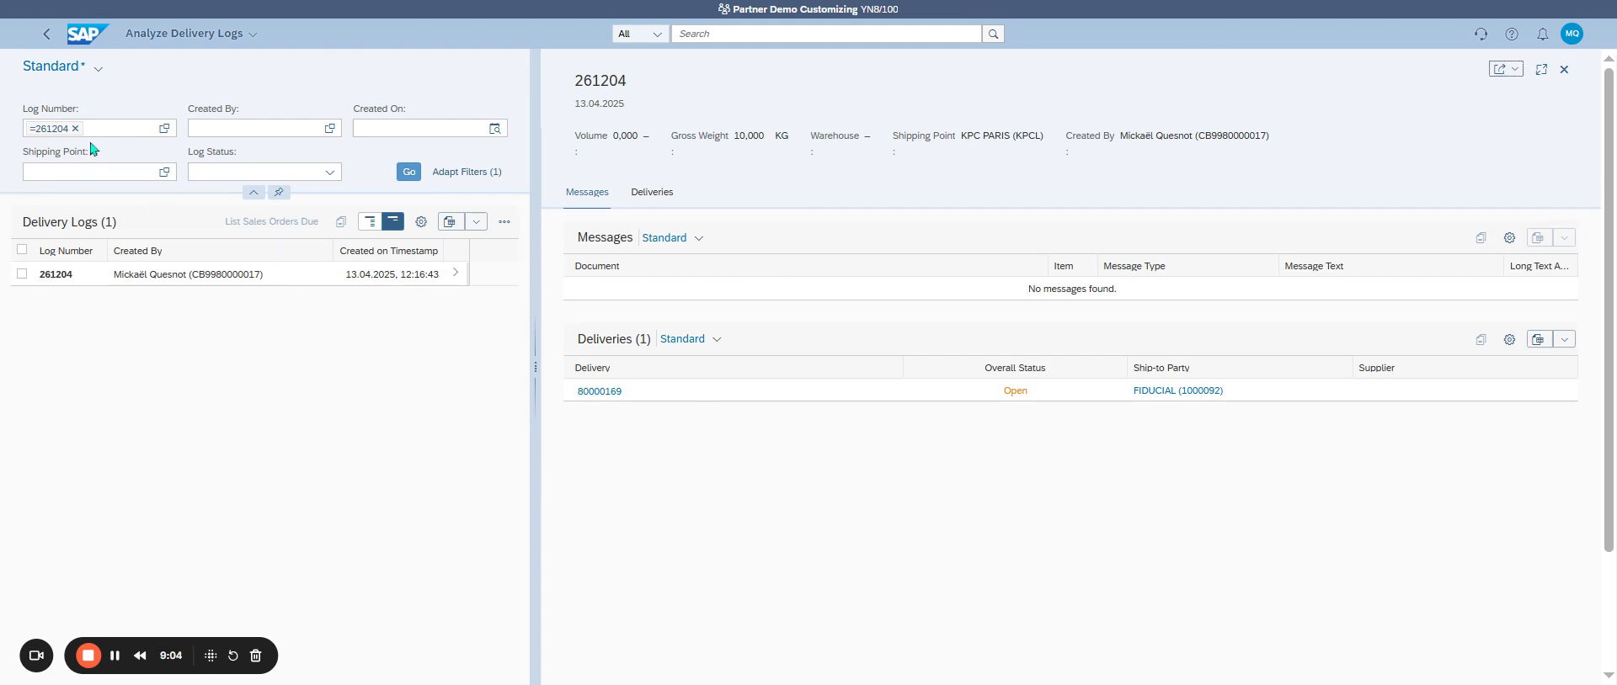
Go back to the home page, search for vl06o and open Manage Outbound Deliveries
left_click(90, 43)
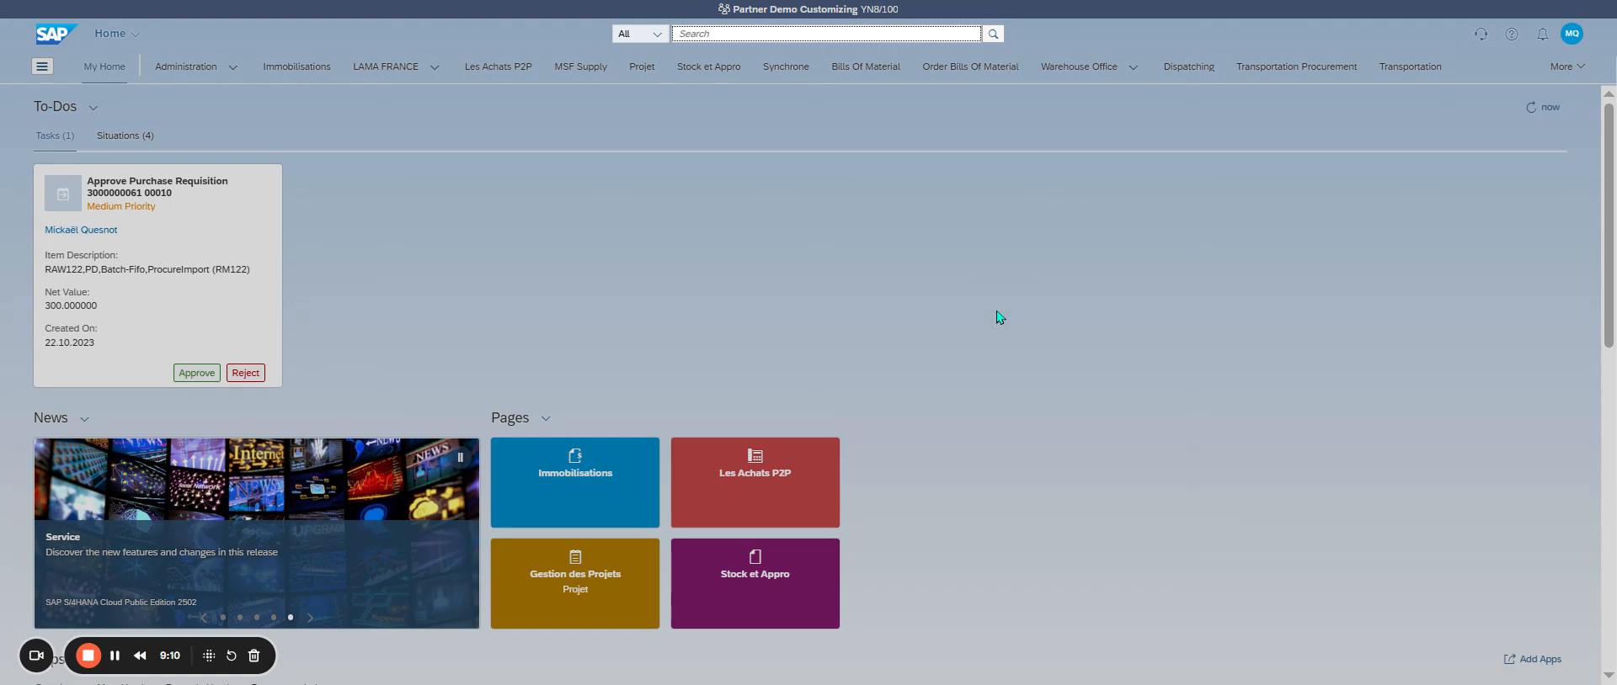
type("d")
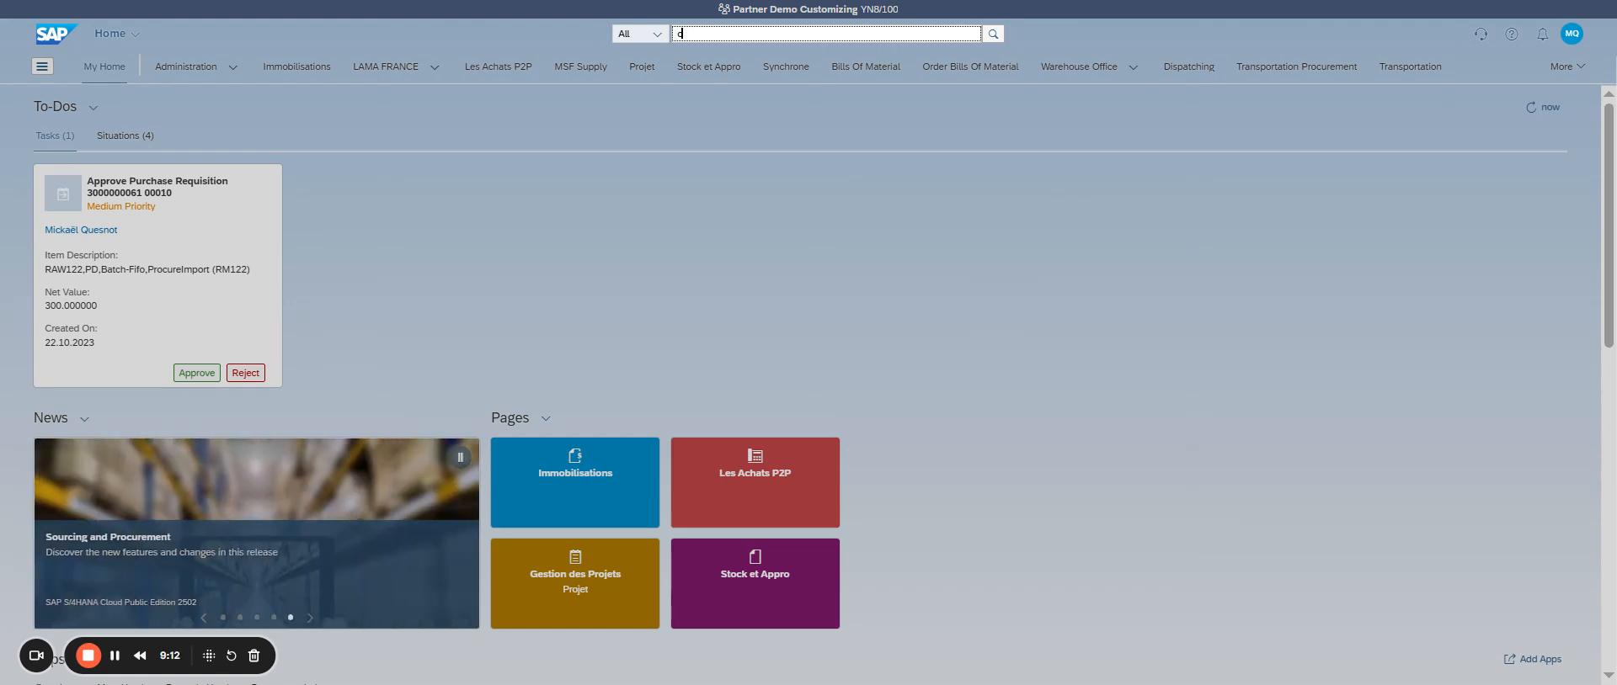
key("BackSpace")
type("vl06o")
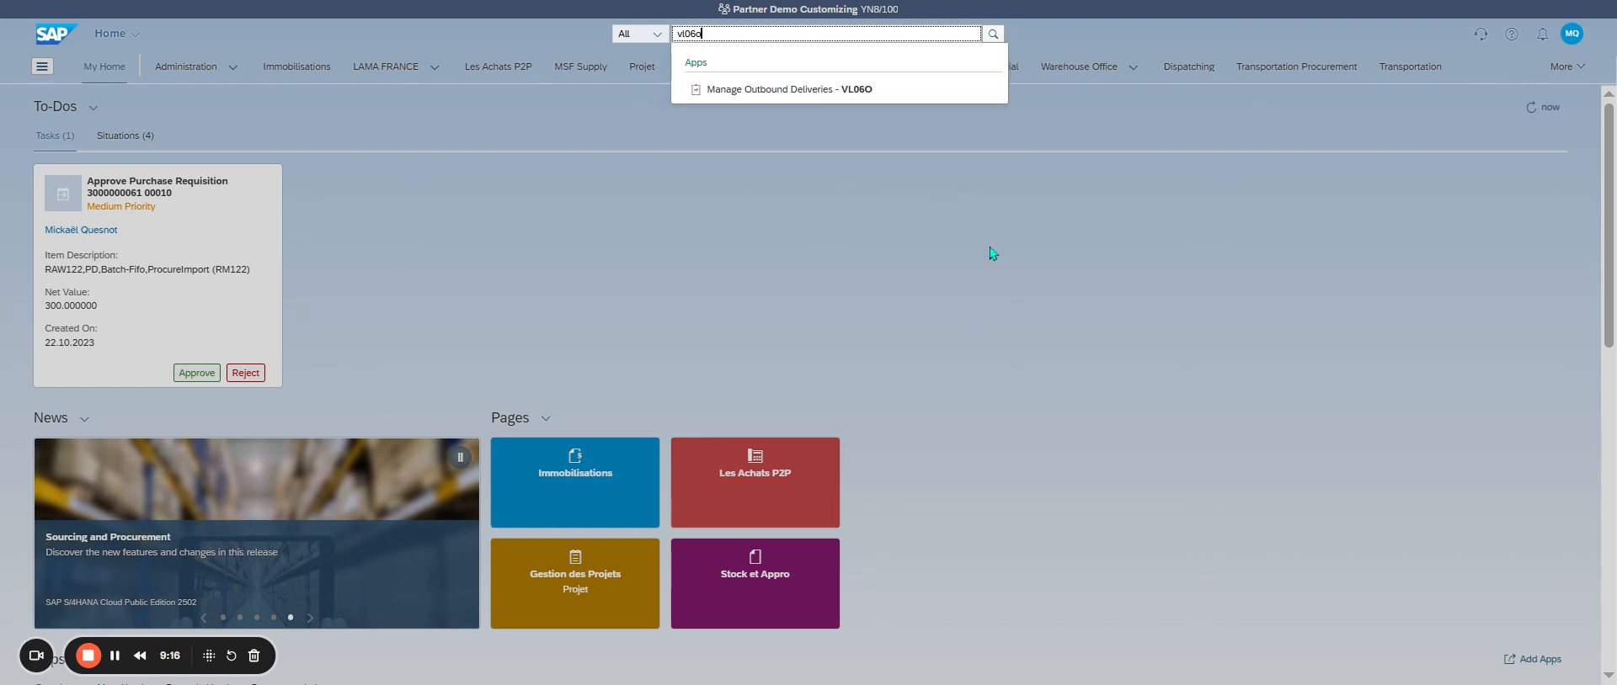
left_click(826, 91)
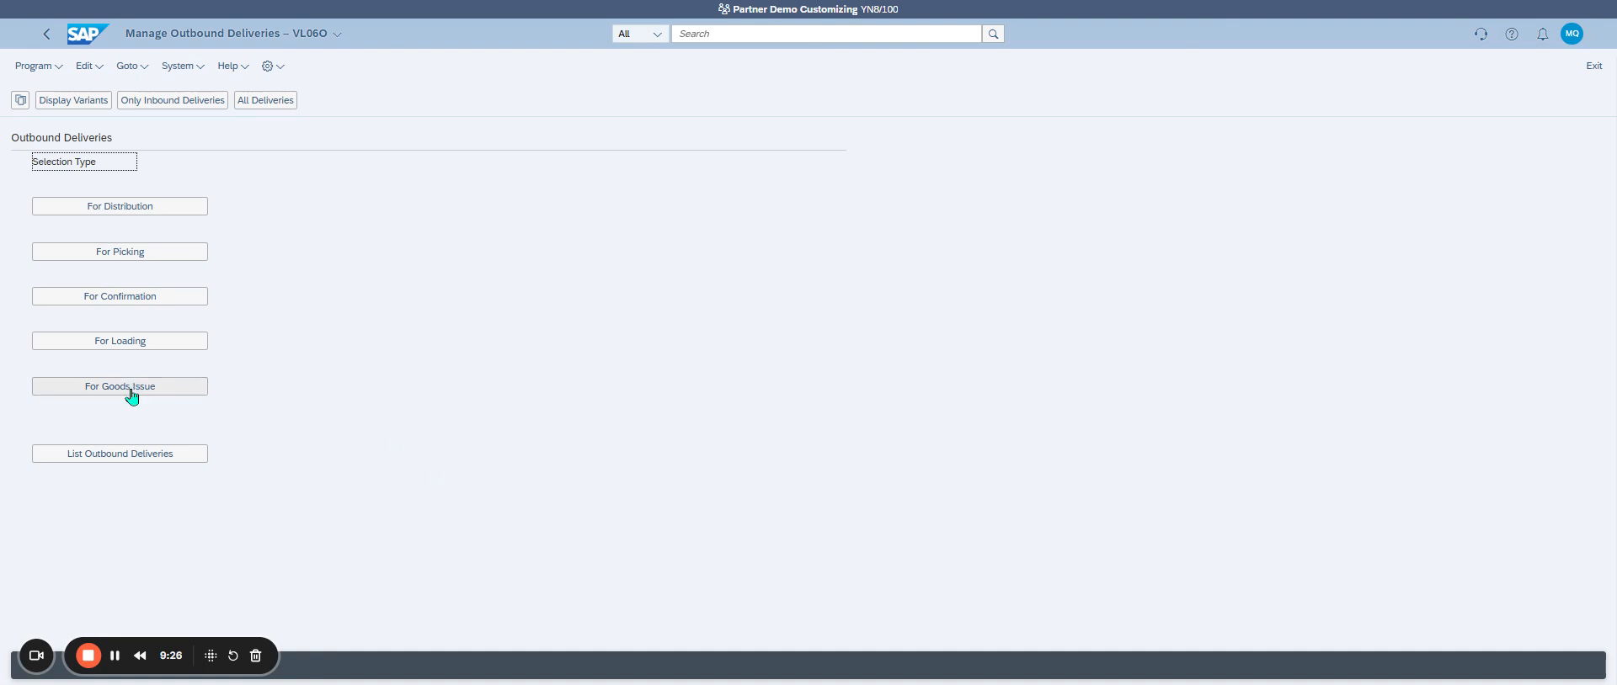
List the outbound deliveries for picking, restricted to Only Picking Without WM
left_click(139, 256)
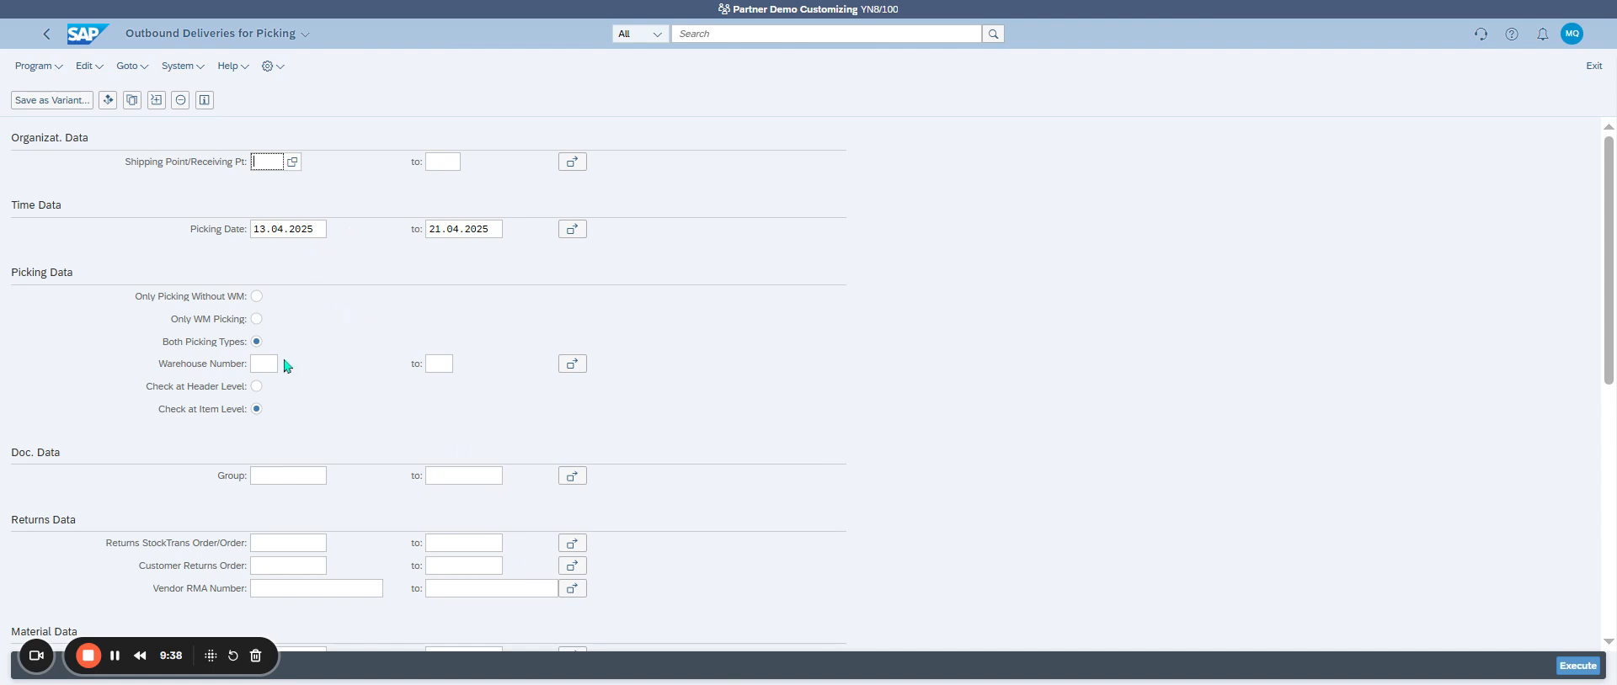
left_click(256, 297)
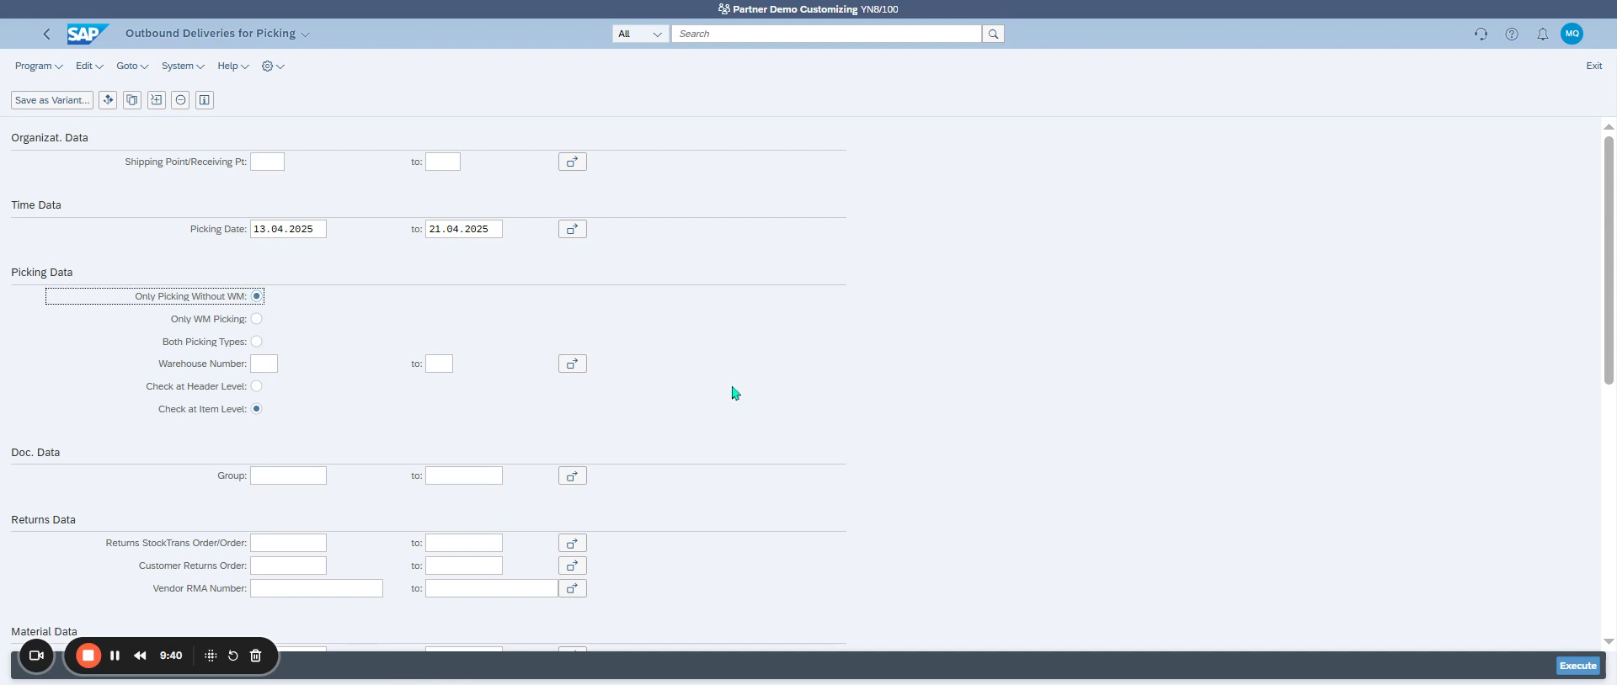
left_click(1577, 666)
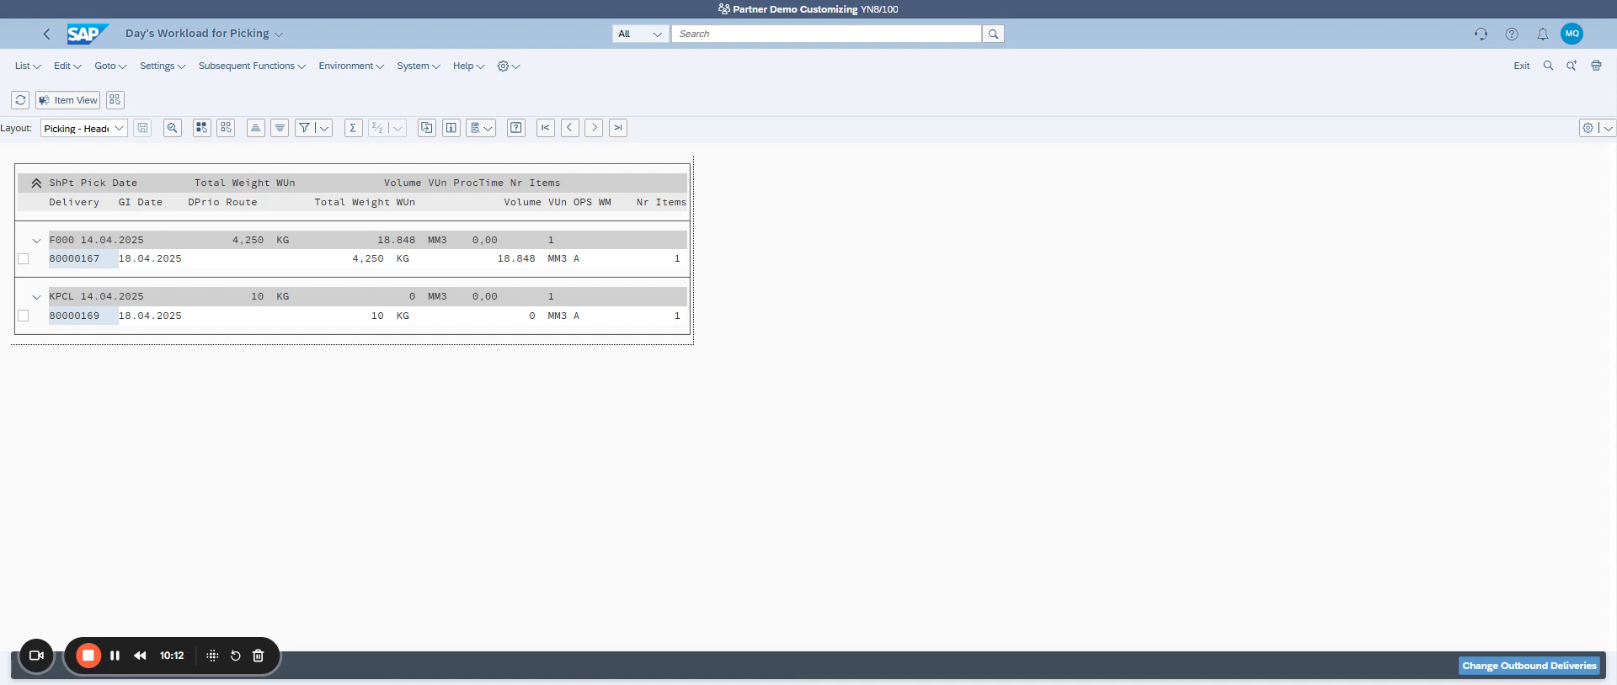
Select only the delivery of shipping point KPCL, open it for change and show its picking data
left_click(23, 259)
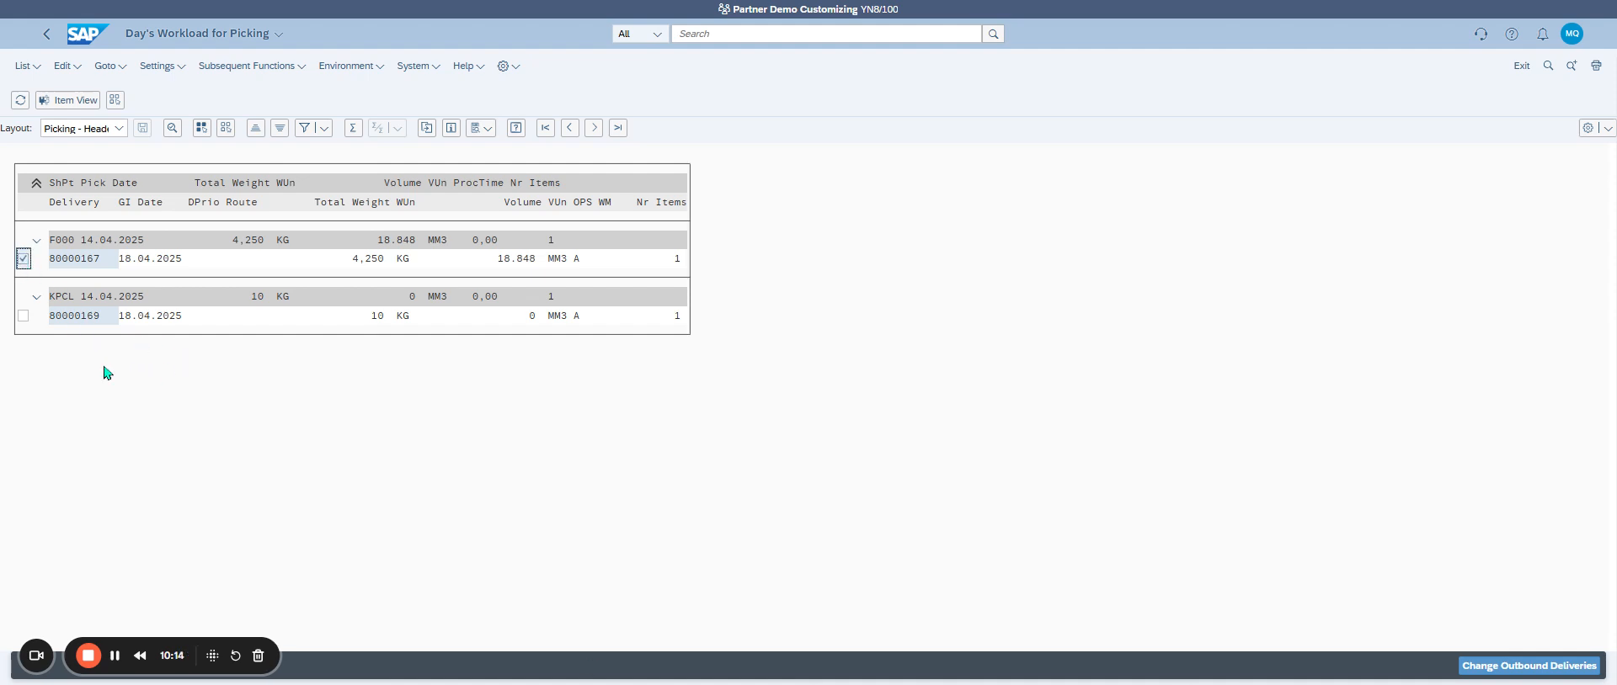
left_click(24, 316)
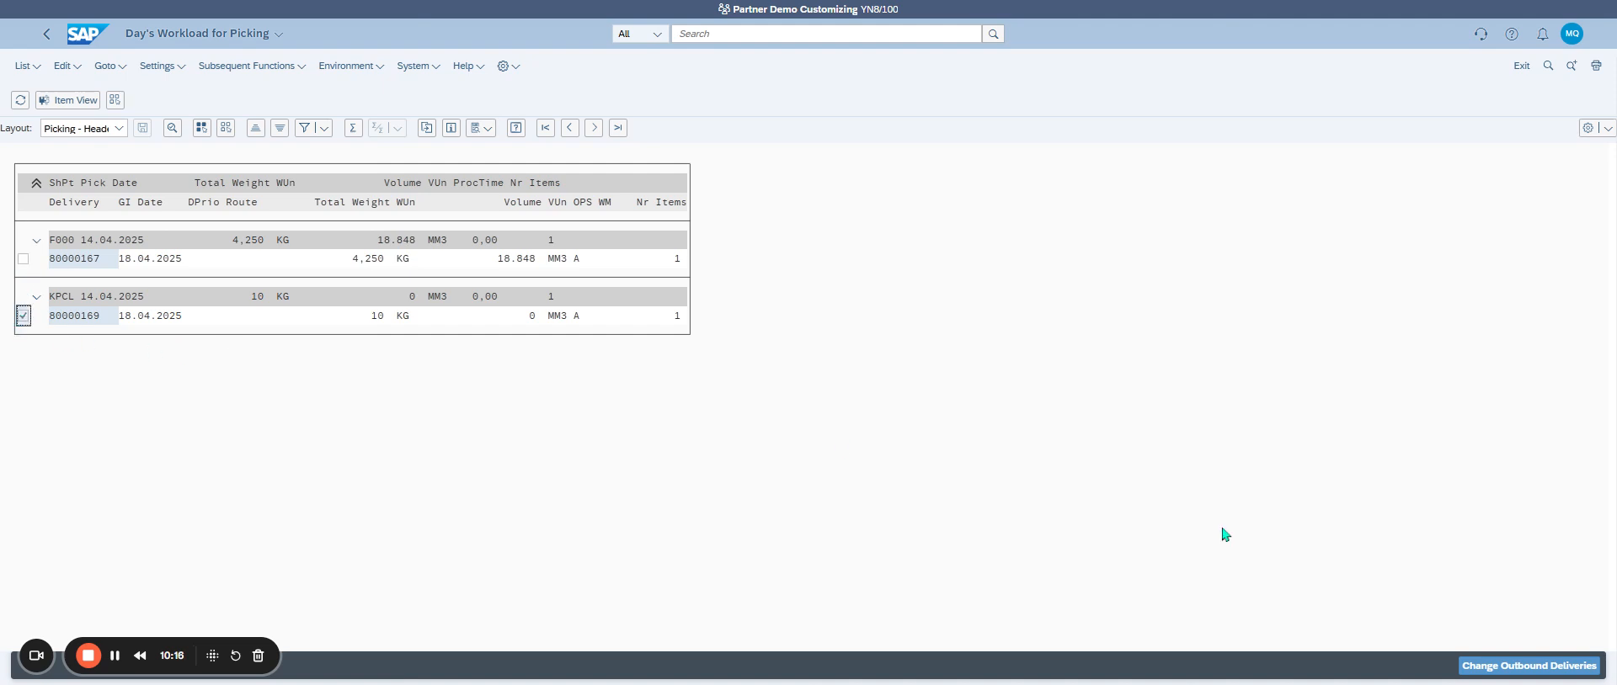
left_click(1517, 666)
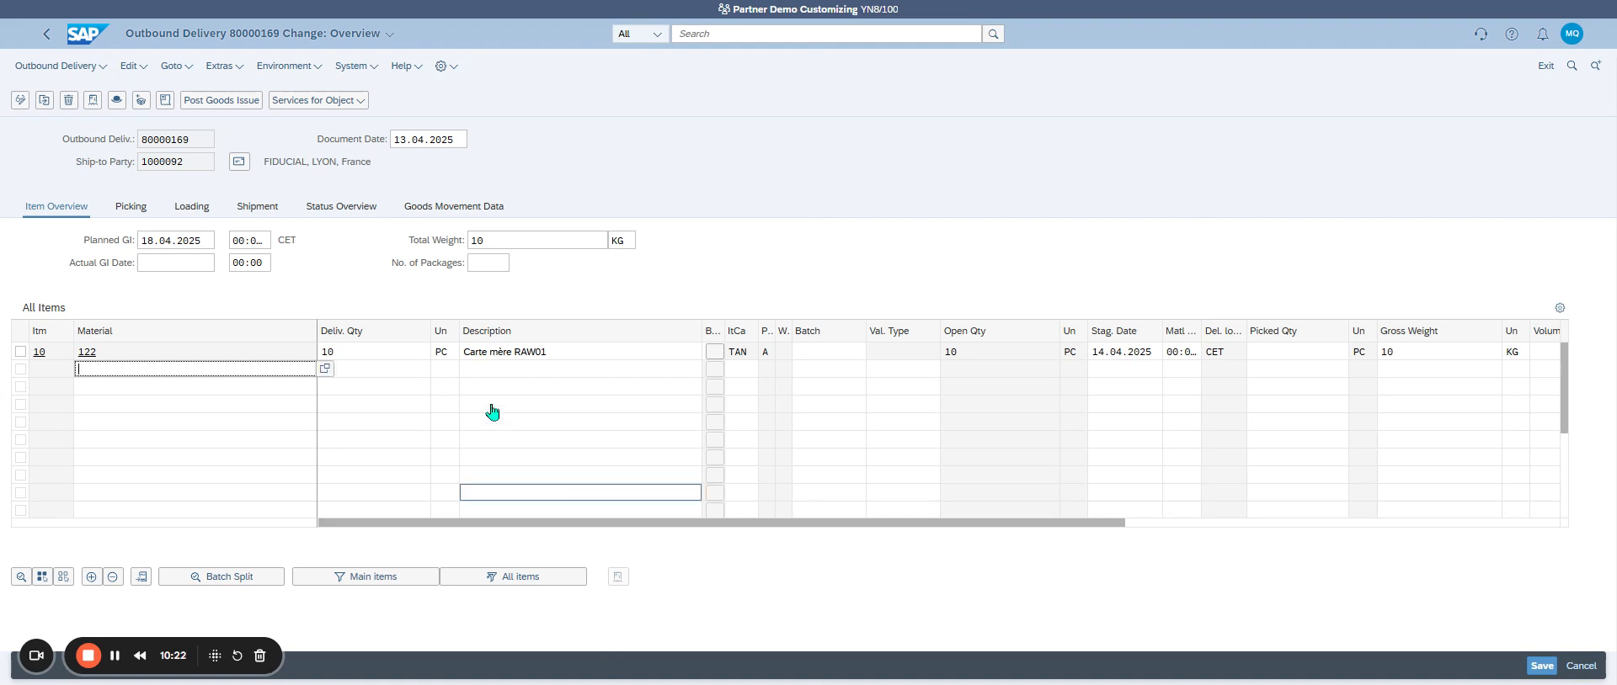
left_click(131, 208)
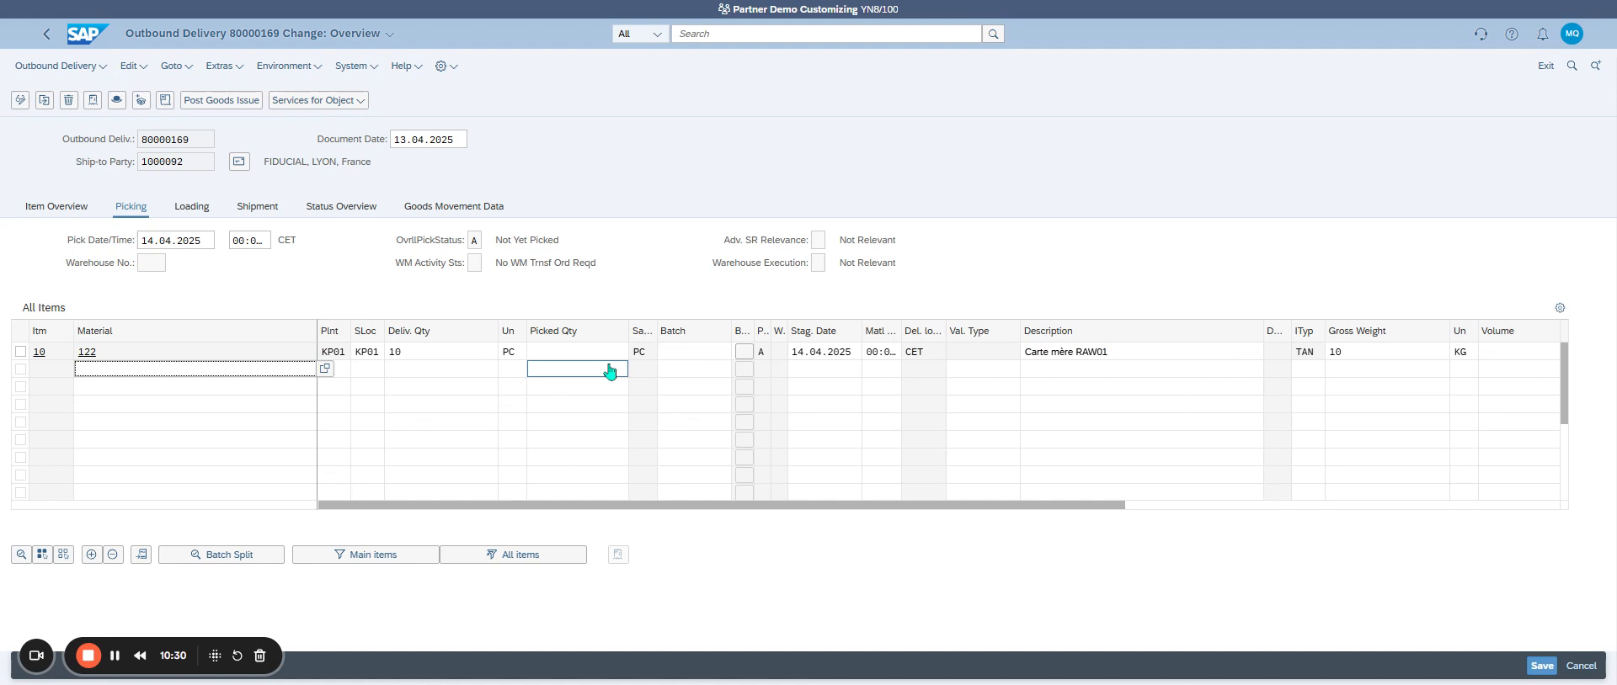
Try batch determination in the batch split of item 10, material 122, and return to the delivery overview
left_click(19, 353)
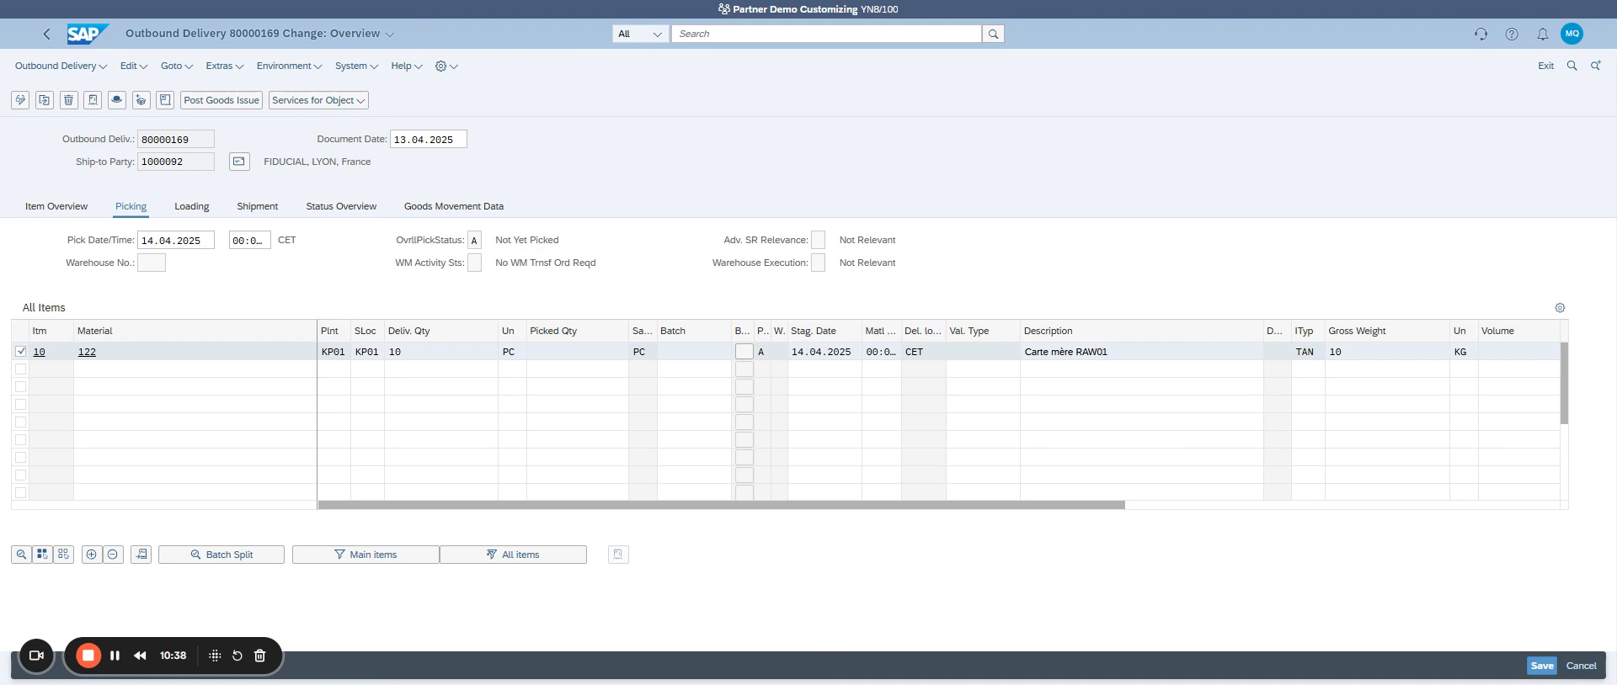
left_click(222, 555)
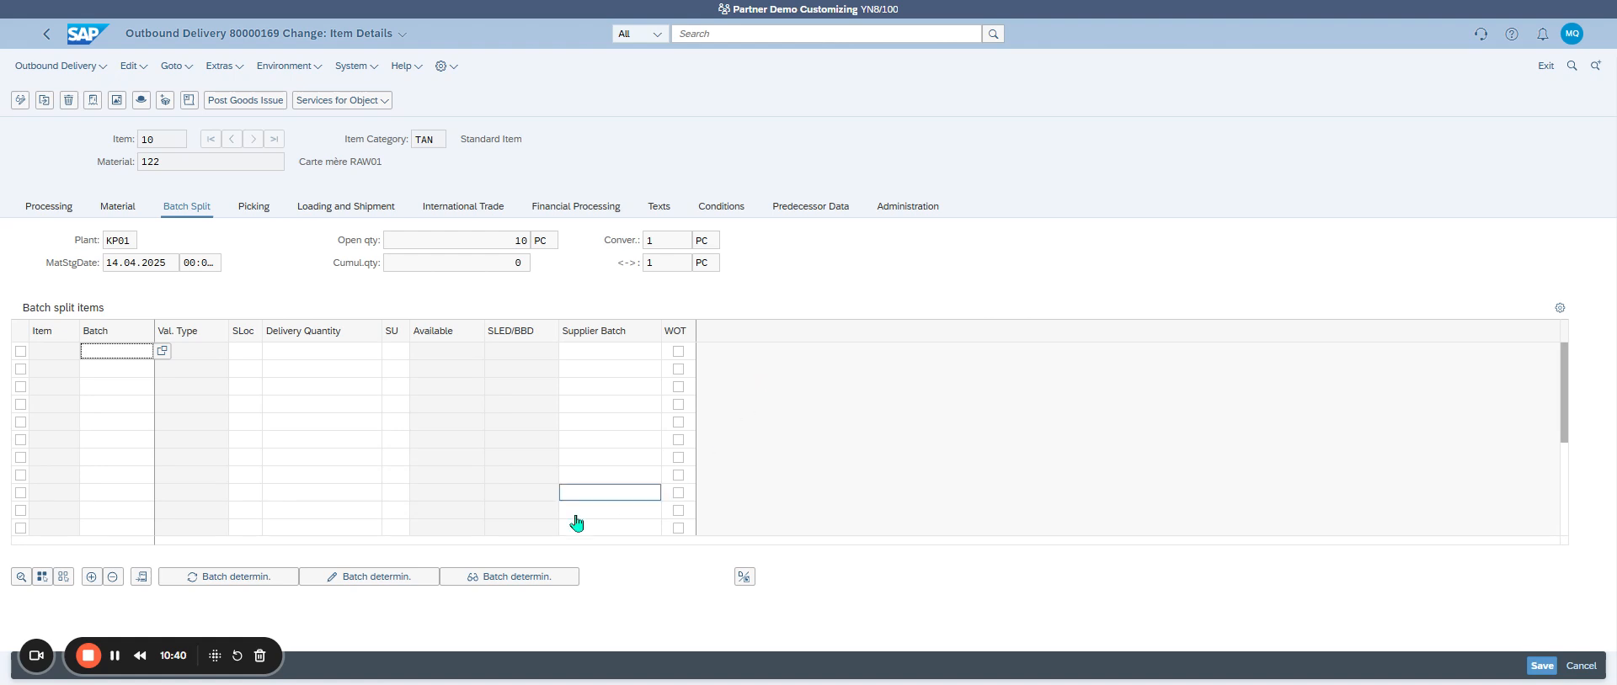
left_click(257, 581)
left_click_drag(185, 644, 793, 646)
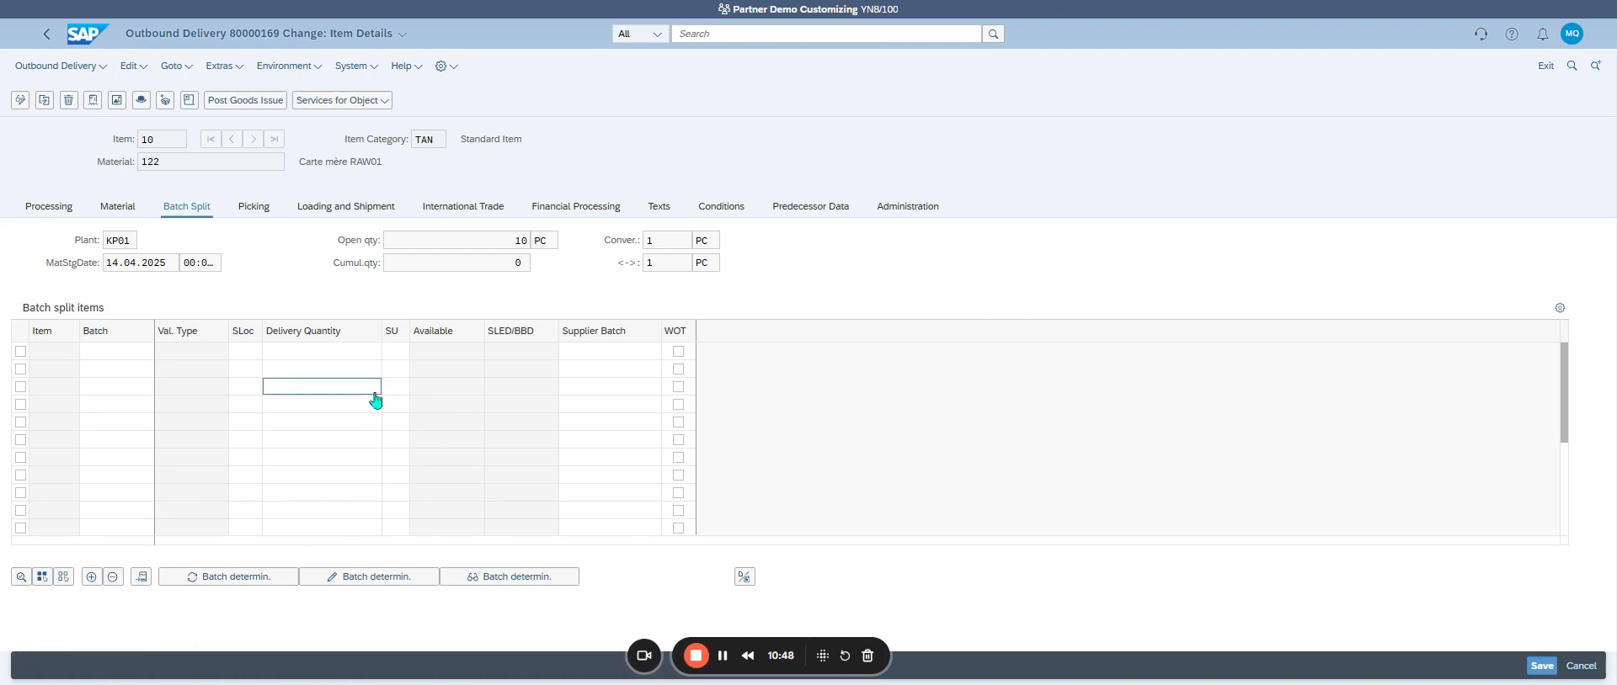
left_click(46, 34)
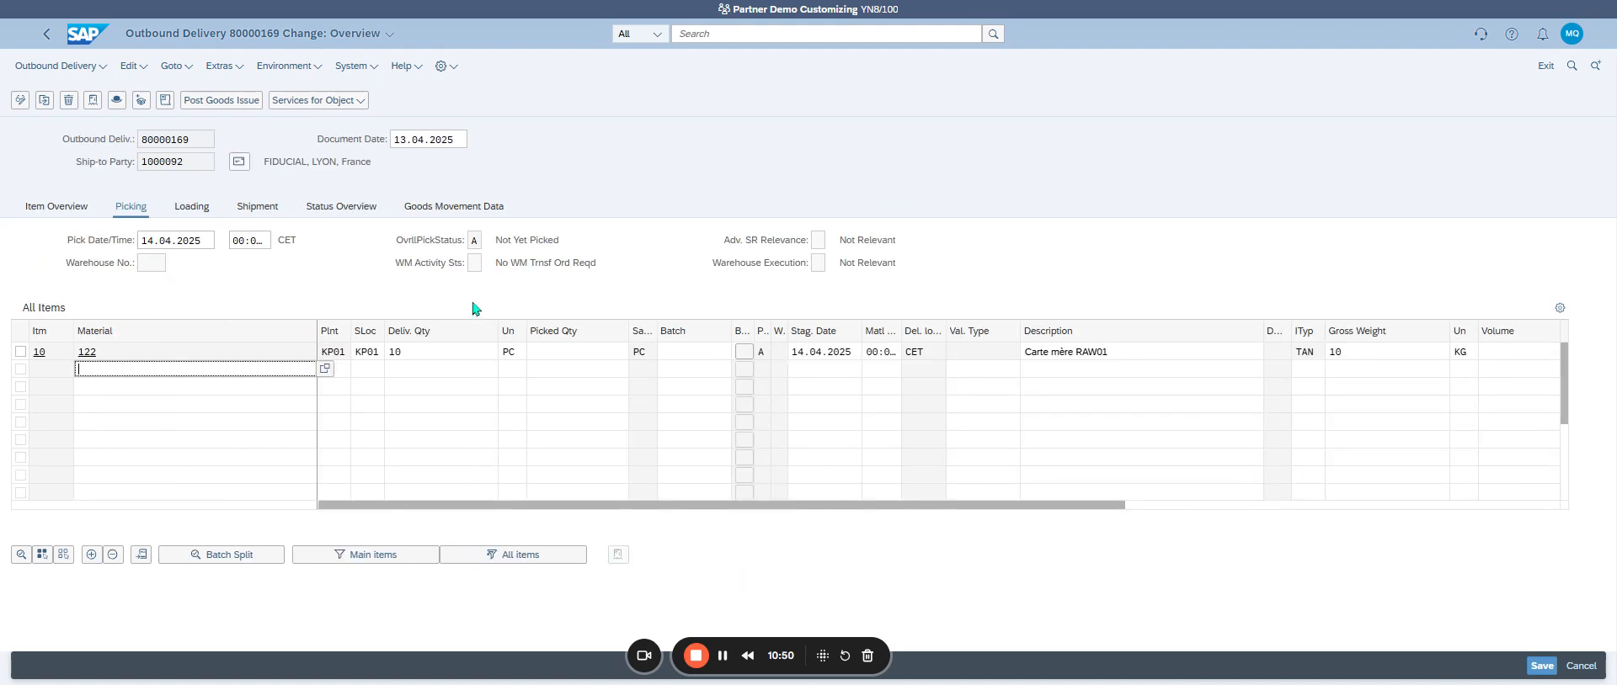
left_click(704, 354)
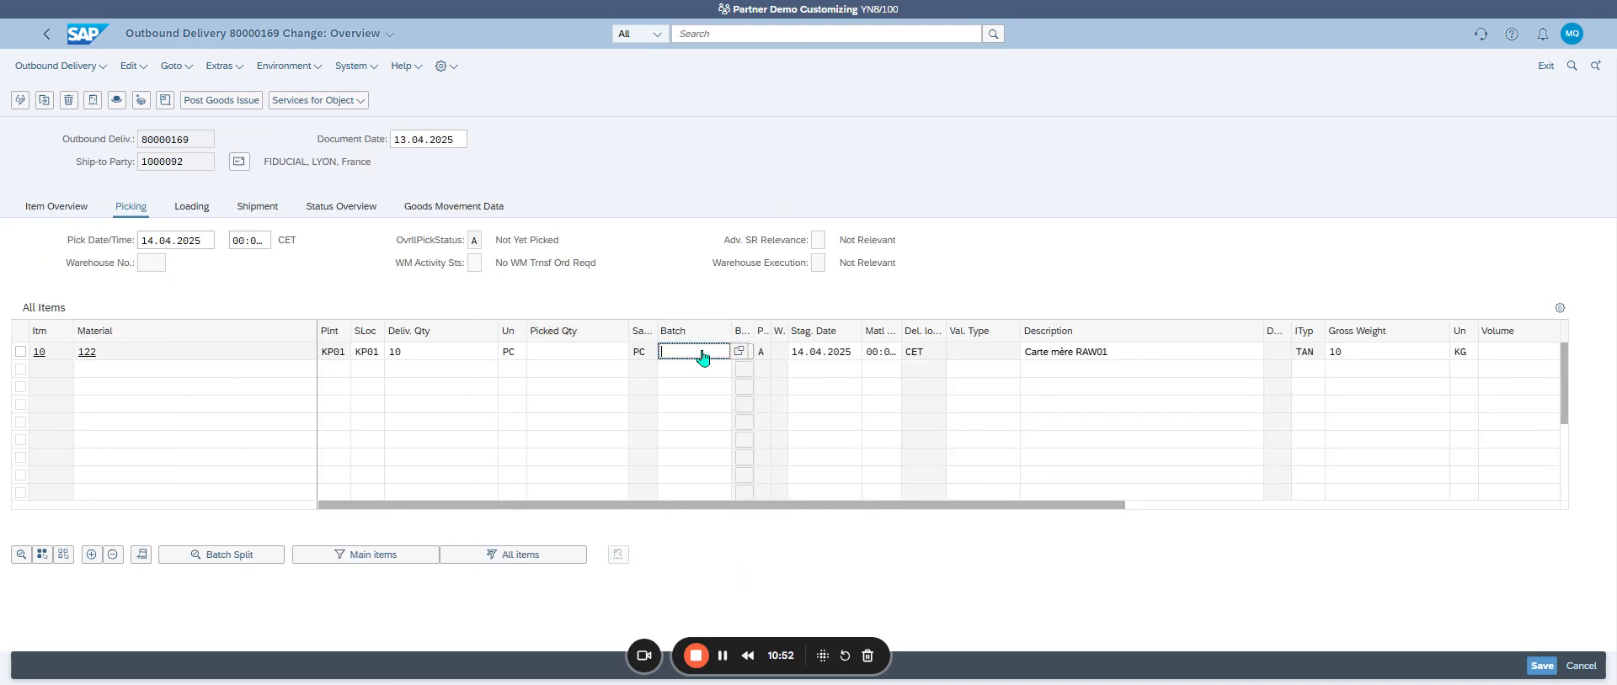
left_click(740, 351)
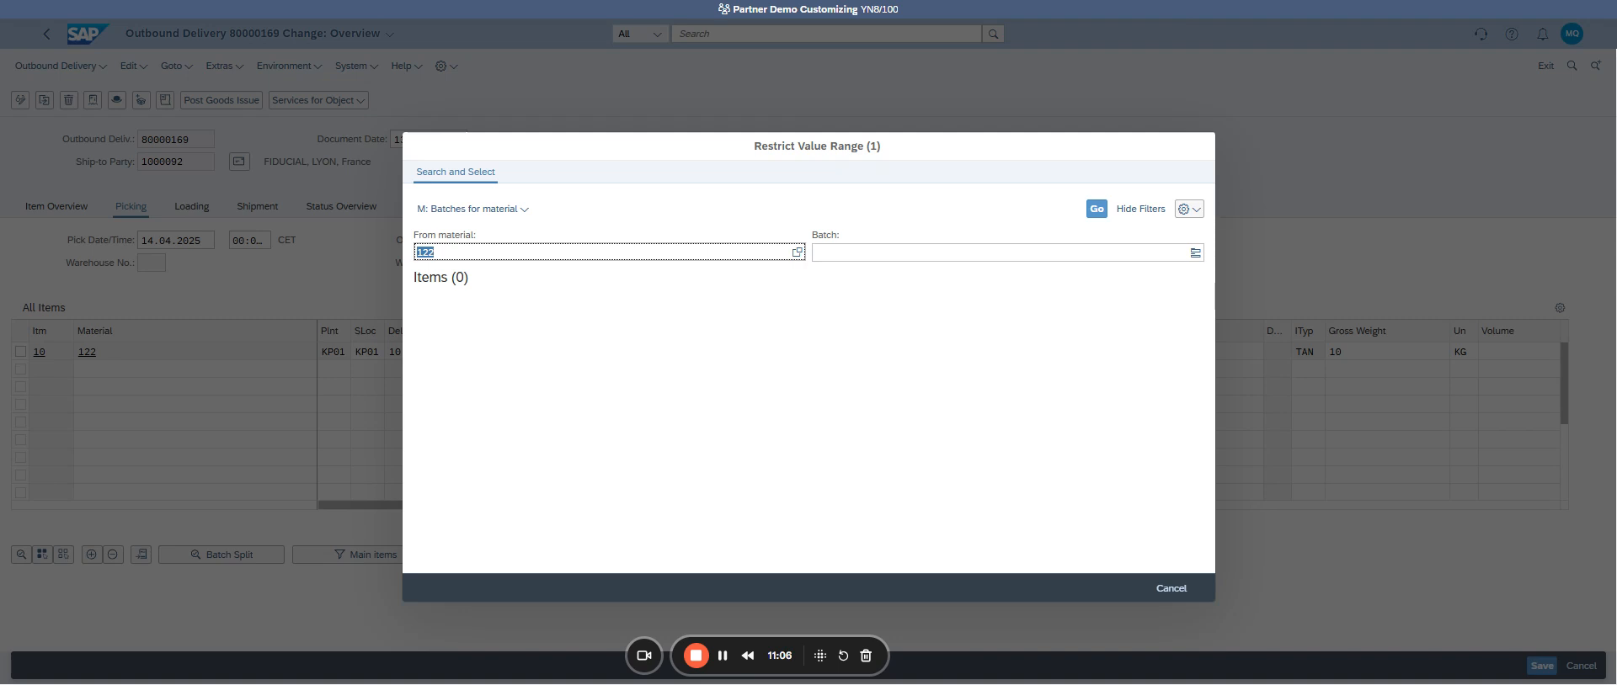
key("Return")
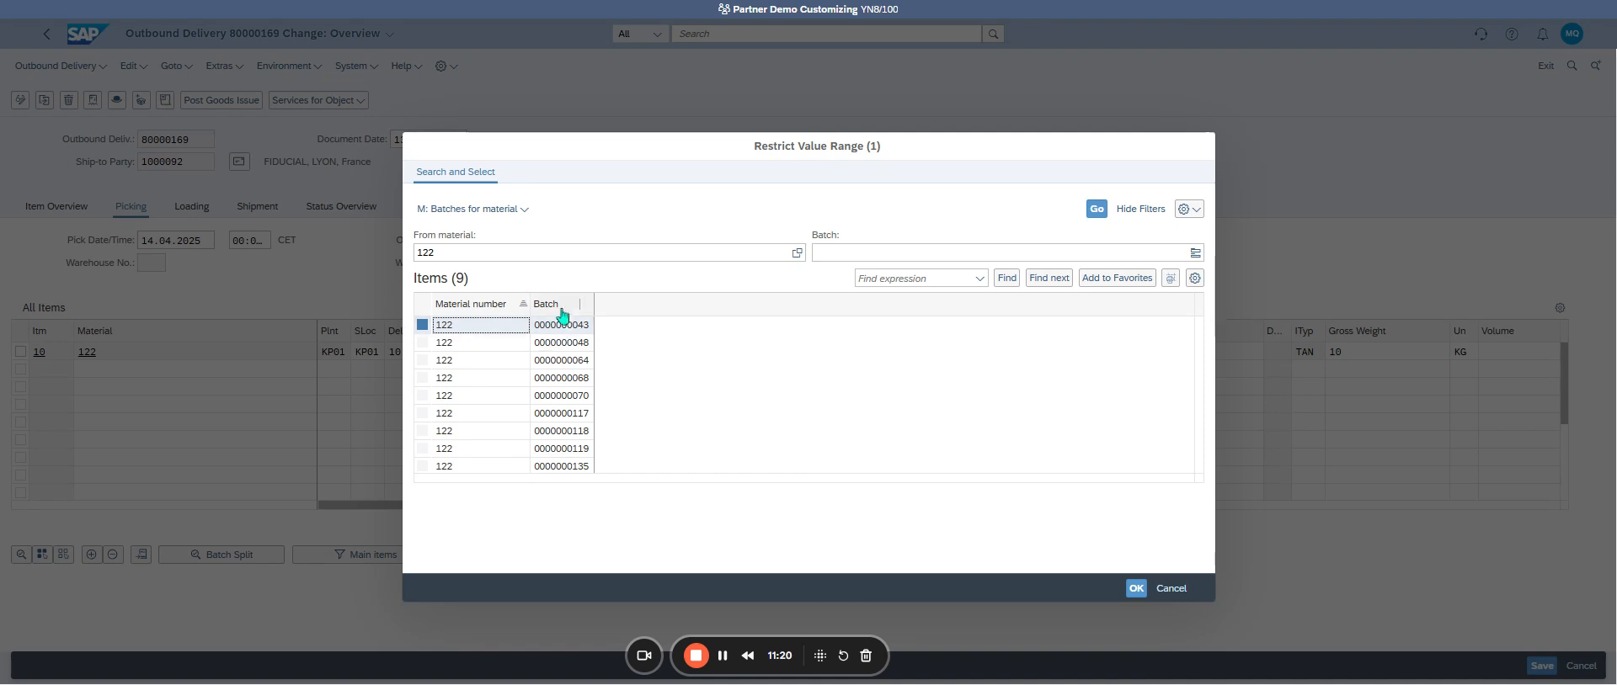
double_click(558, 467)
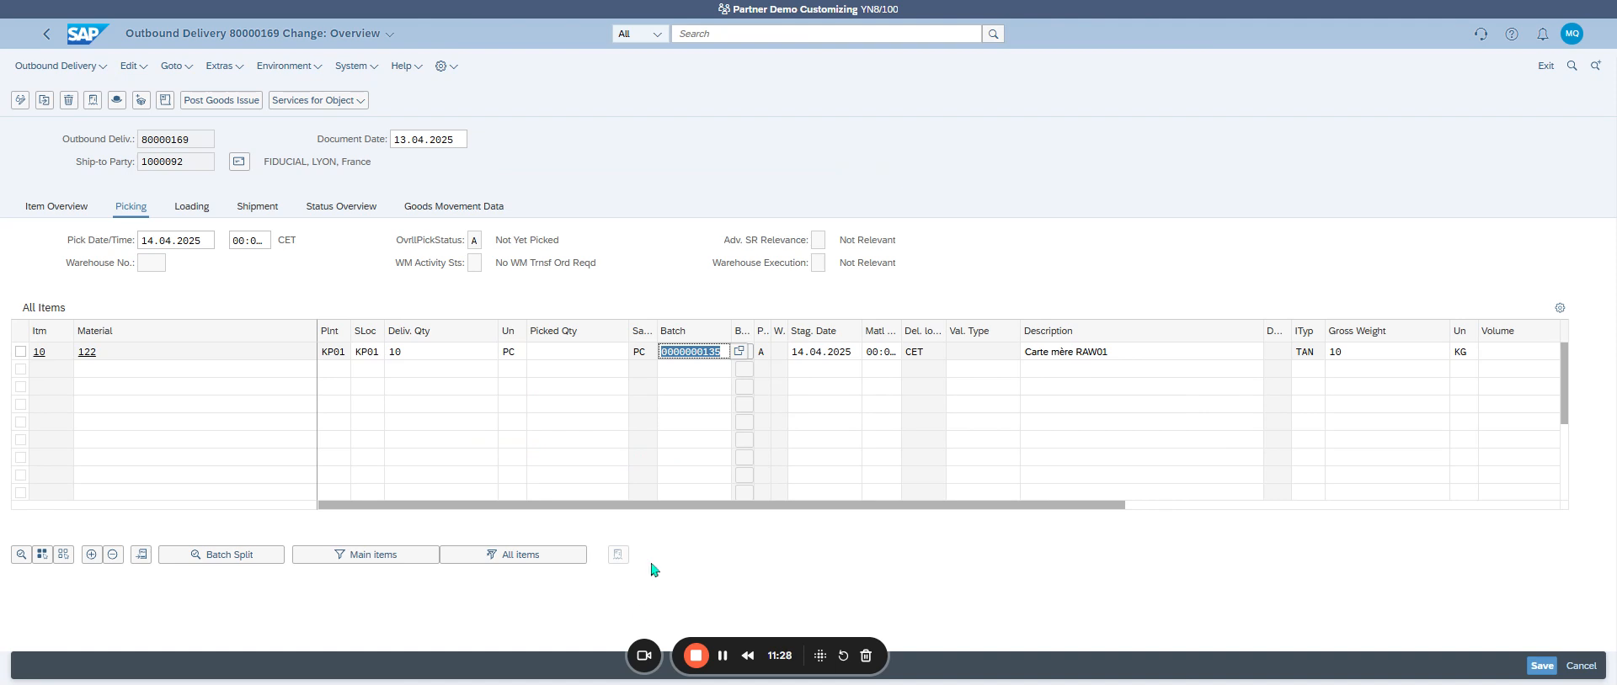
left_click(582, 353)
type("1")
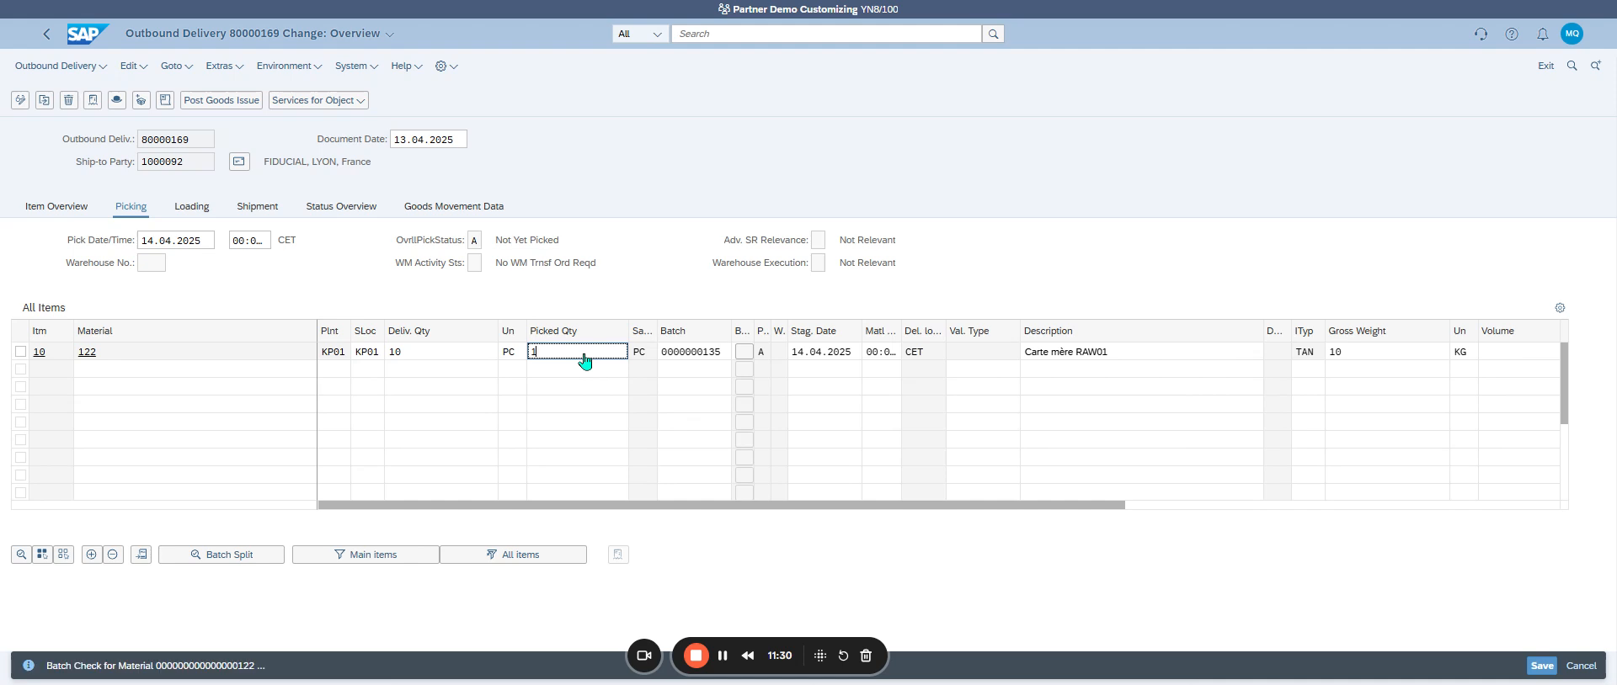
key("Return")
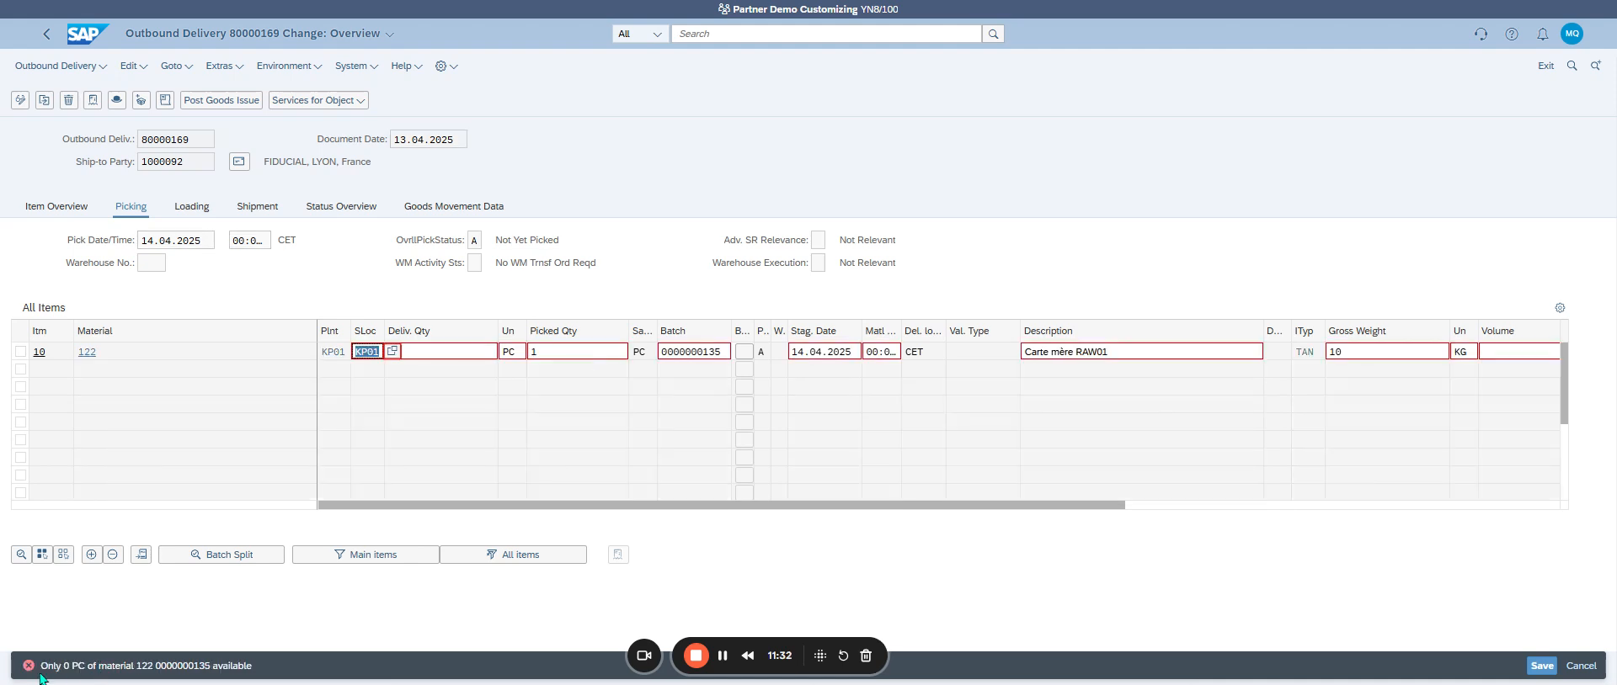
left_click_drag(40, 674, 252, 674)
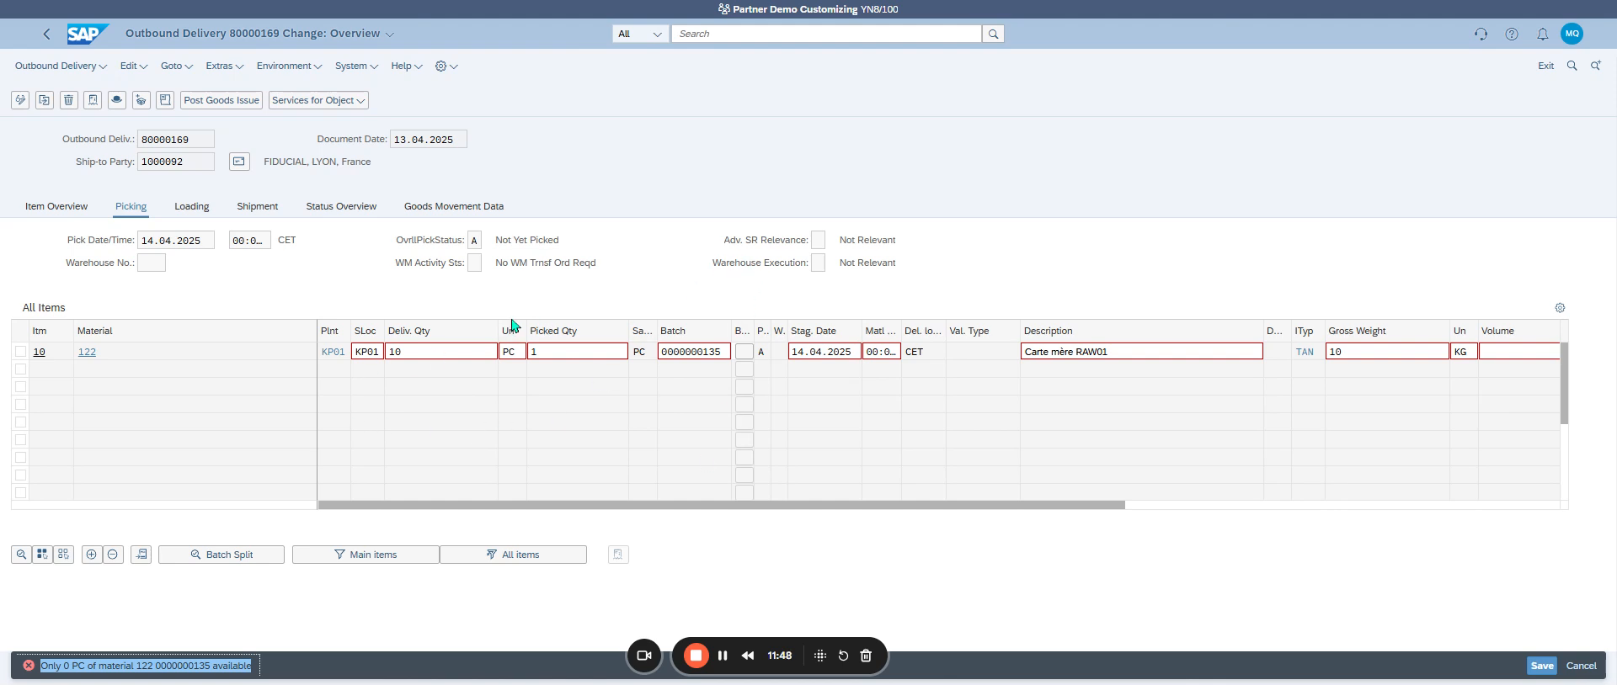
Open Stock - Single Material and examine the stock of material 122 by batch
left_click(712, 36)
type("S")
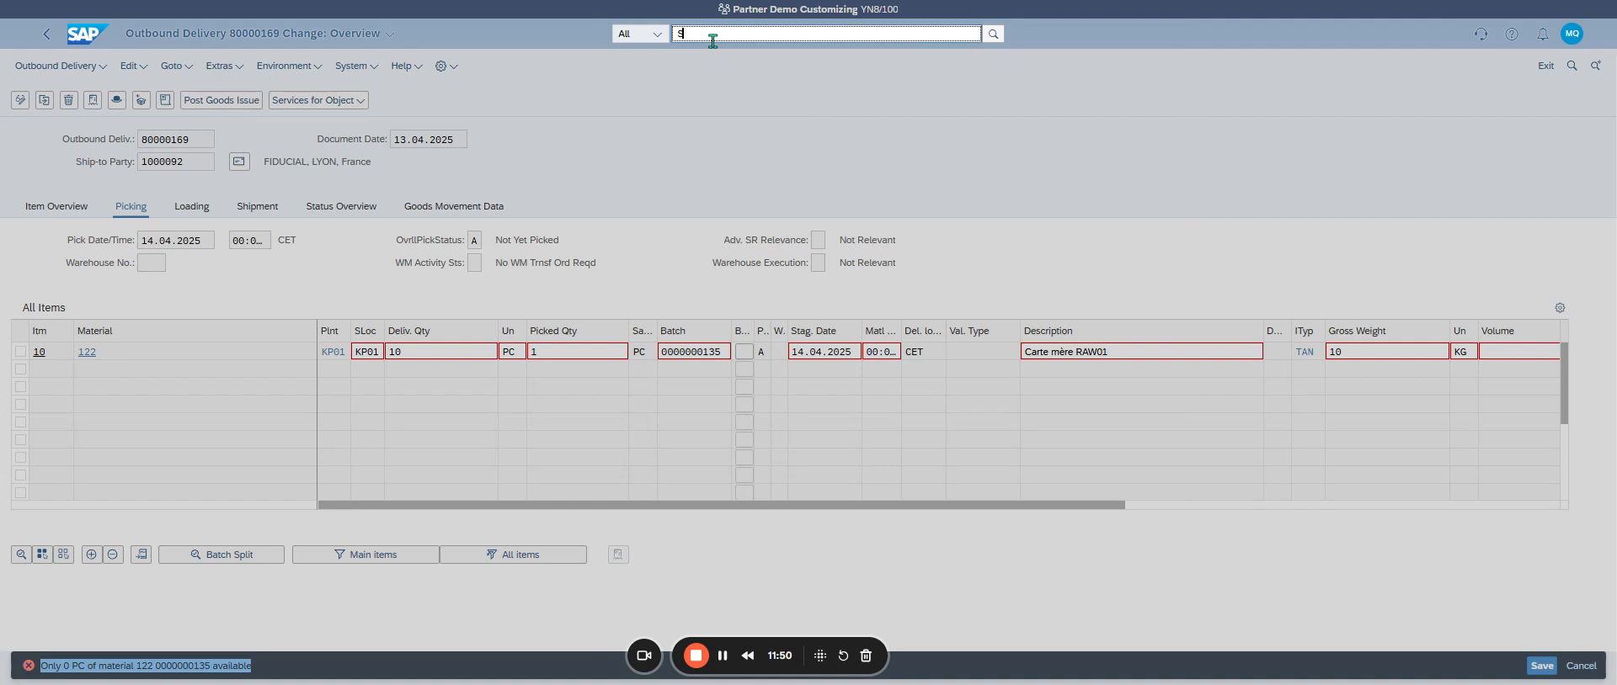
type("INGL")
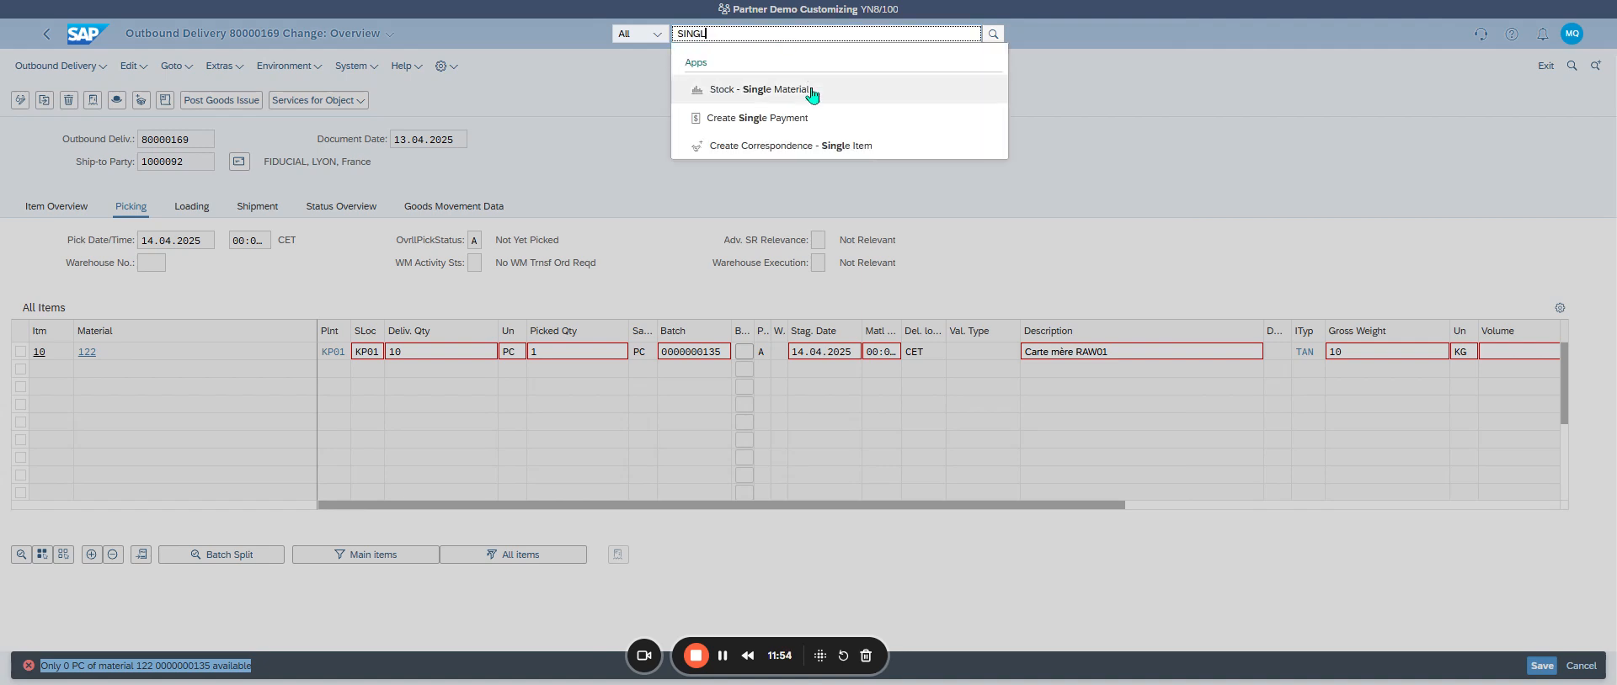
left_click(841, 98)
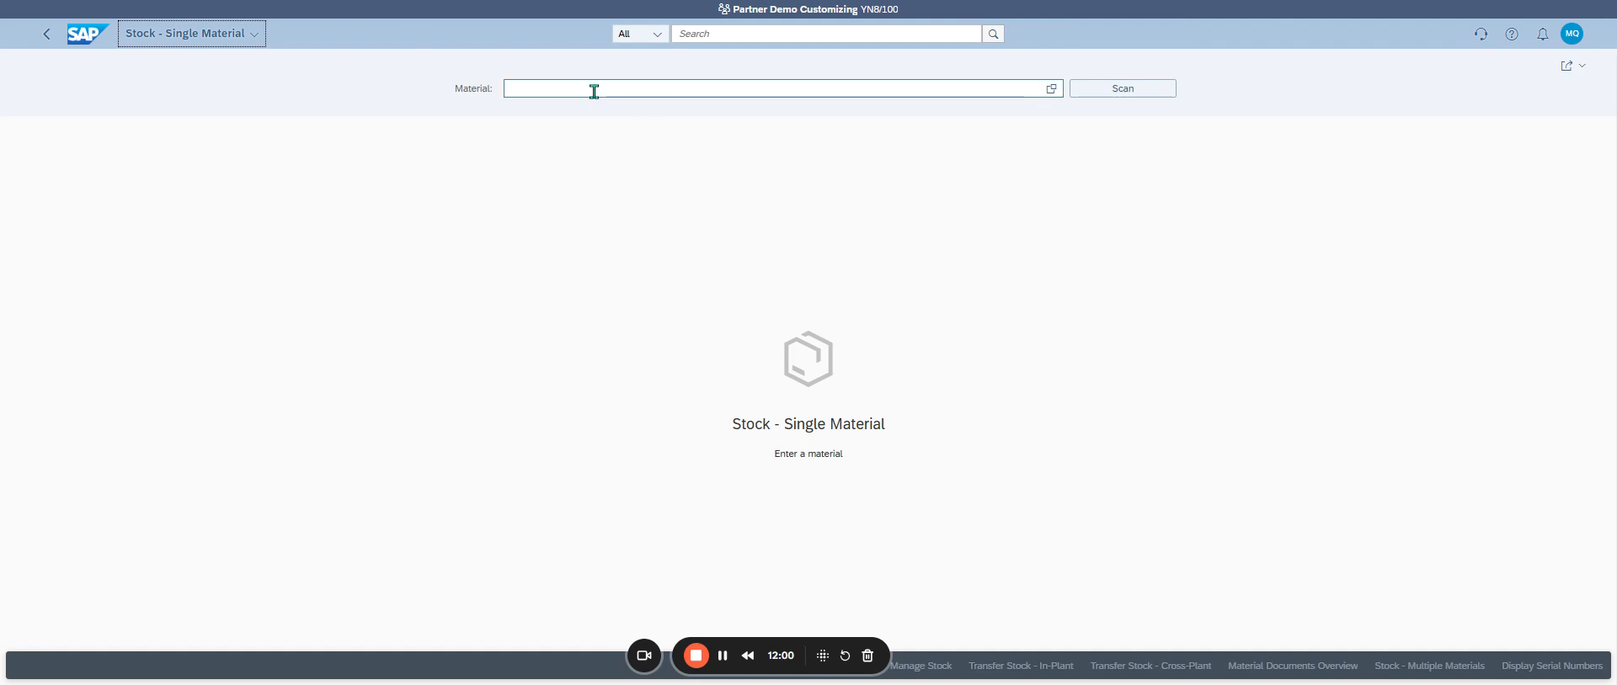
type("122")
key("Return")
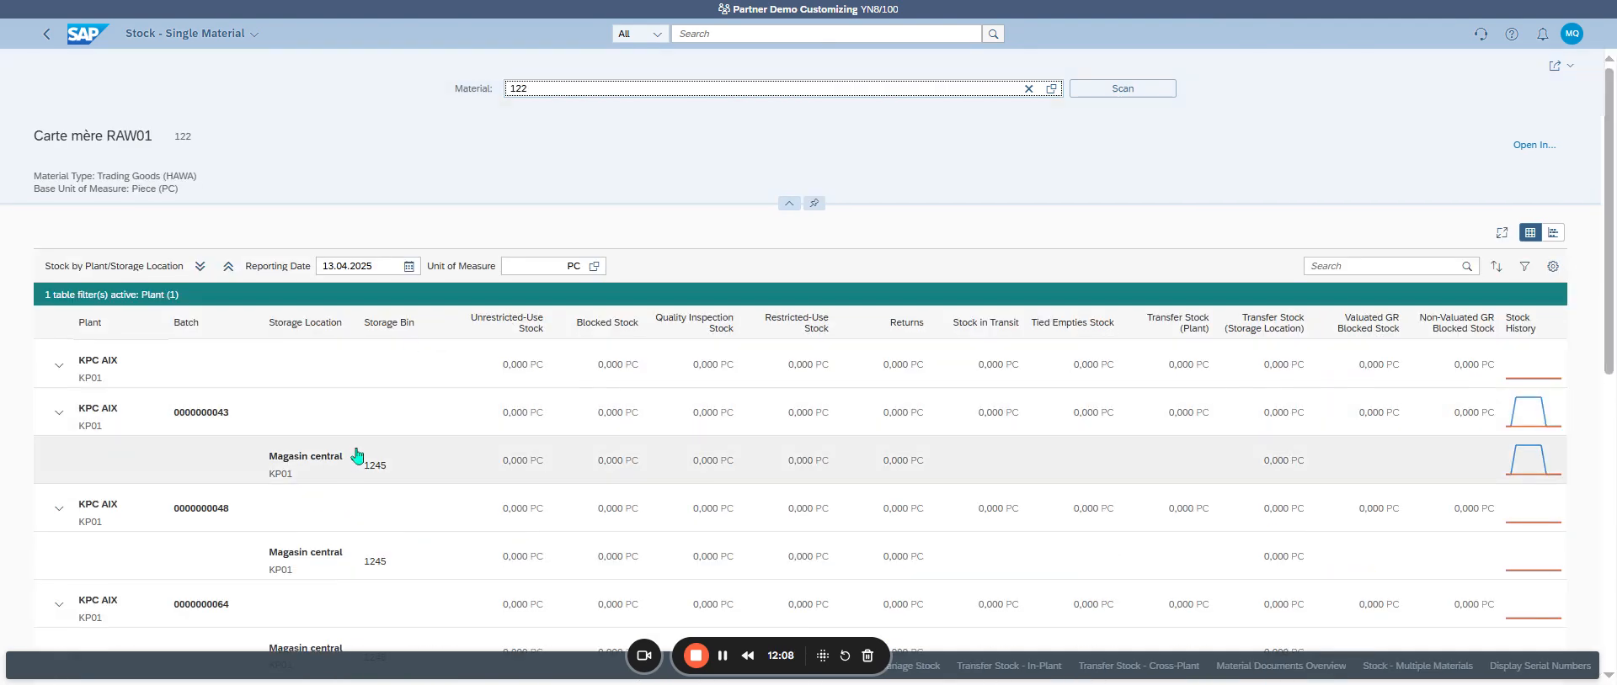
scroll(341, 458, "down", 3)
scroll(341, 457, "down", 3)
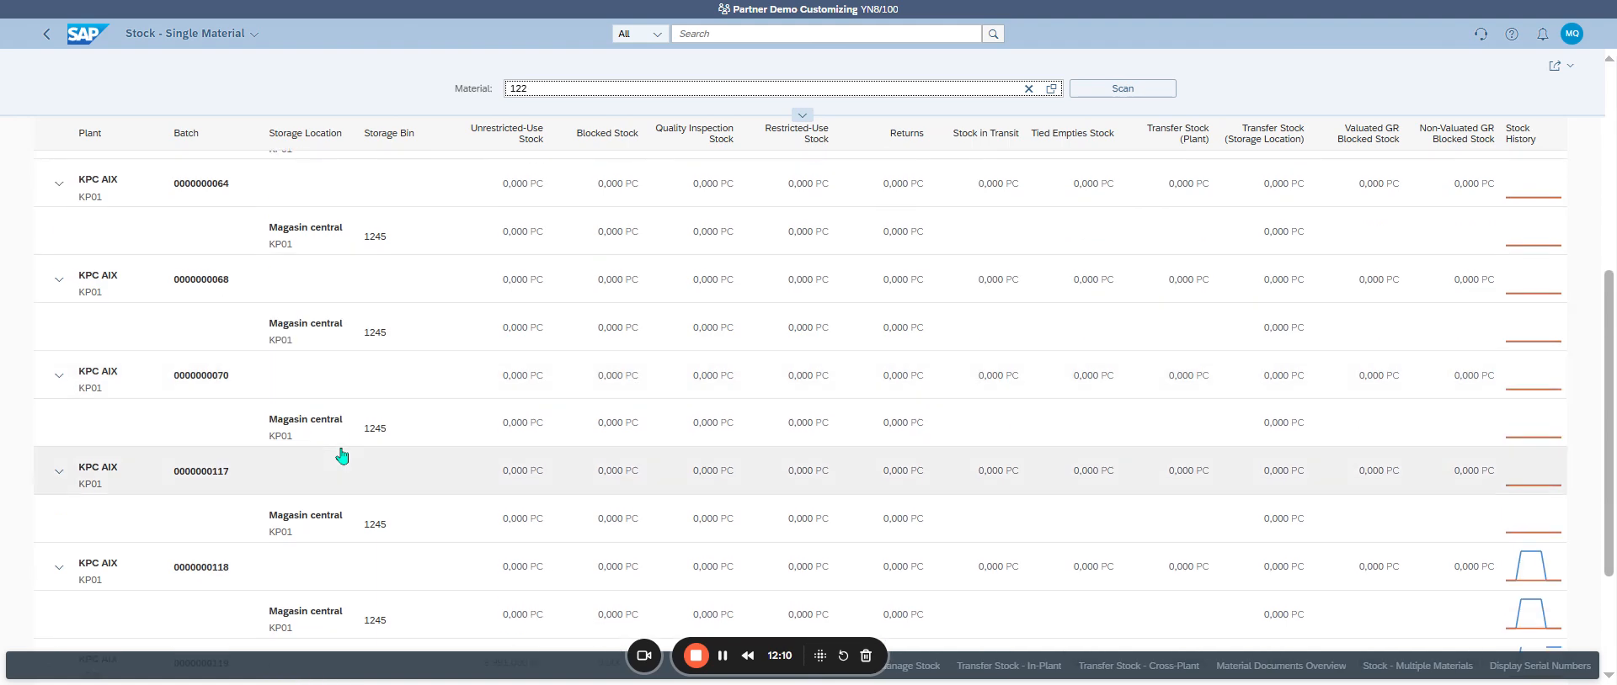
scroll(341, 457, "down", 3)
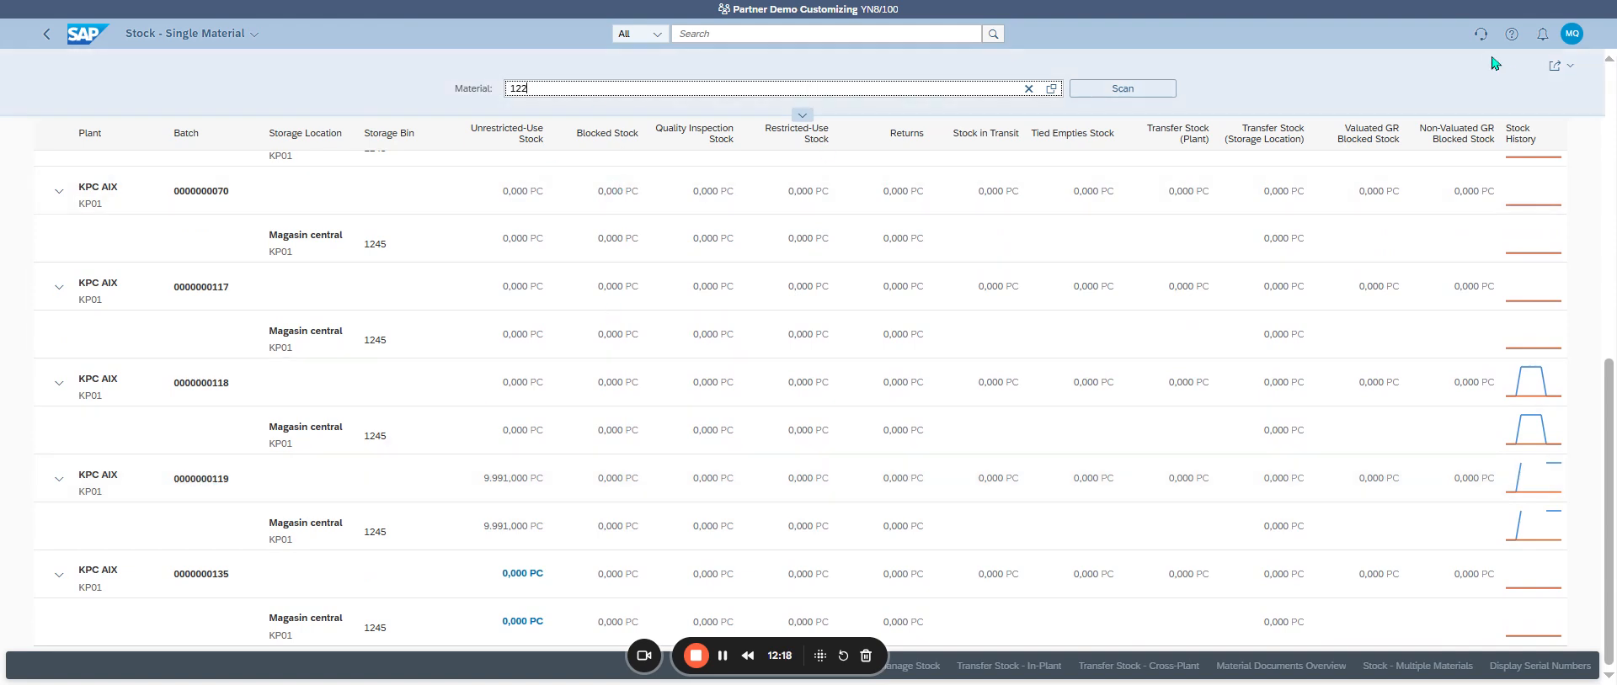
Reopen Manage Outbound Deliveries from the recent activities and list the deliveries for picking, restricted to Only Picking Without WM
left_click(1576, 38)
left_click(1520, 100)
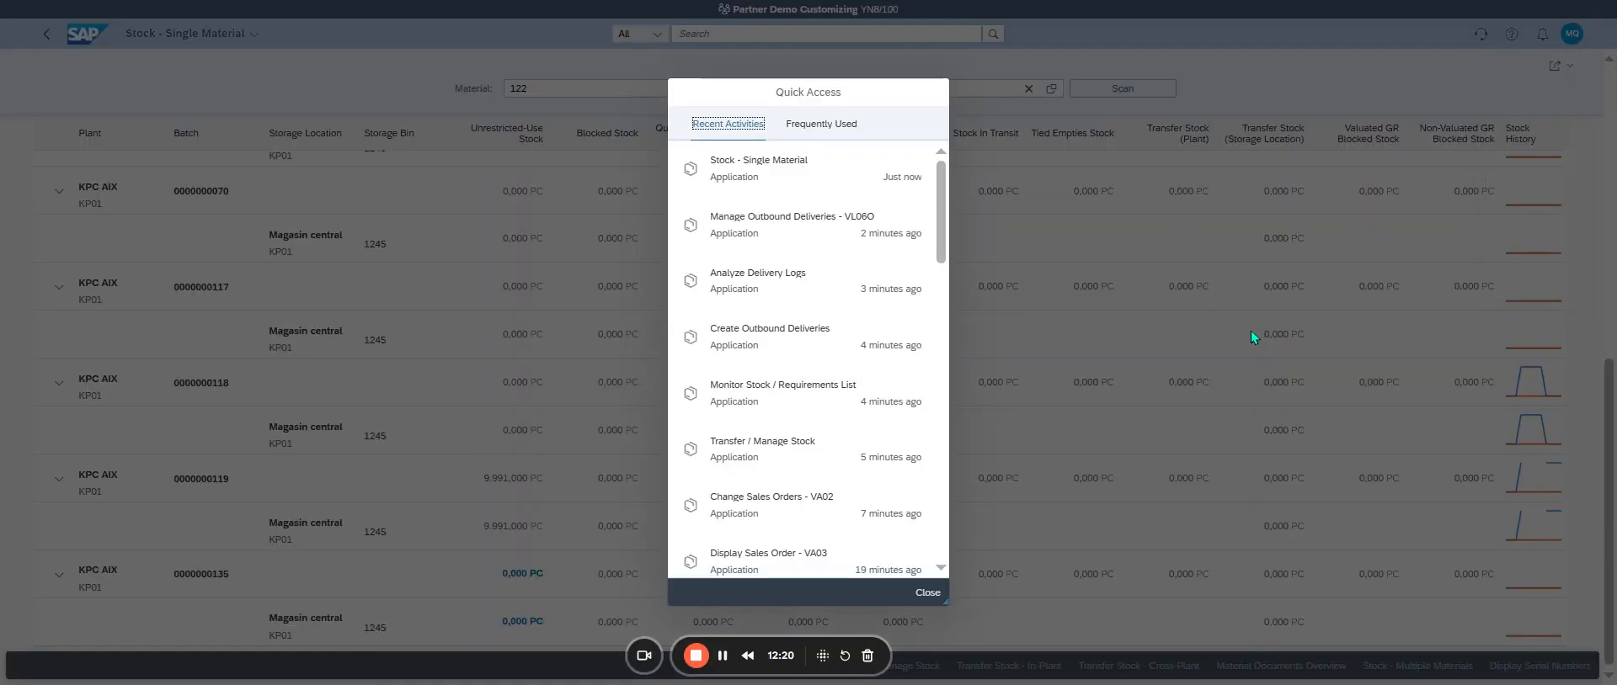
left_click(792, 236)
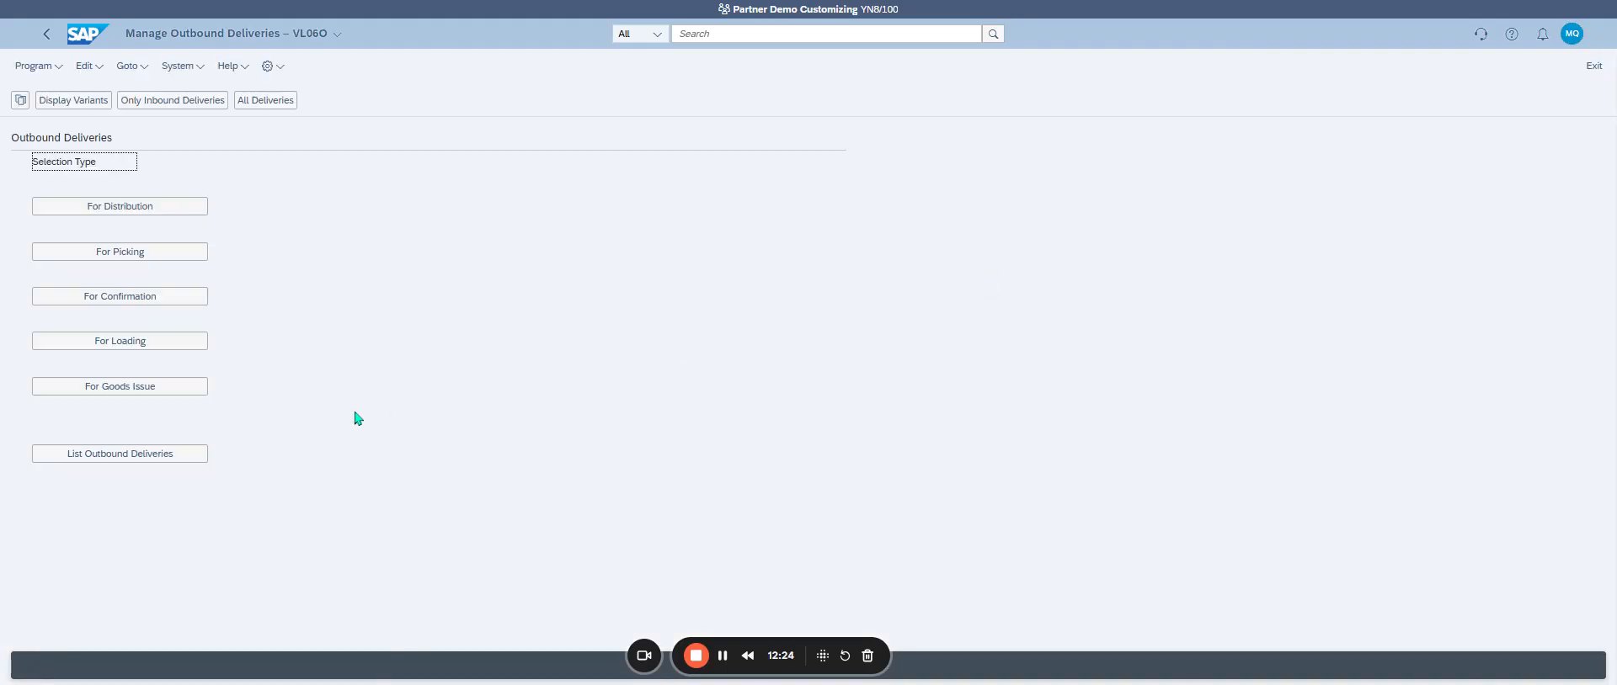
left_click(152, 259)
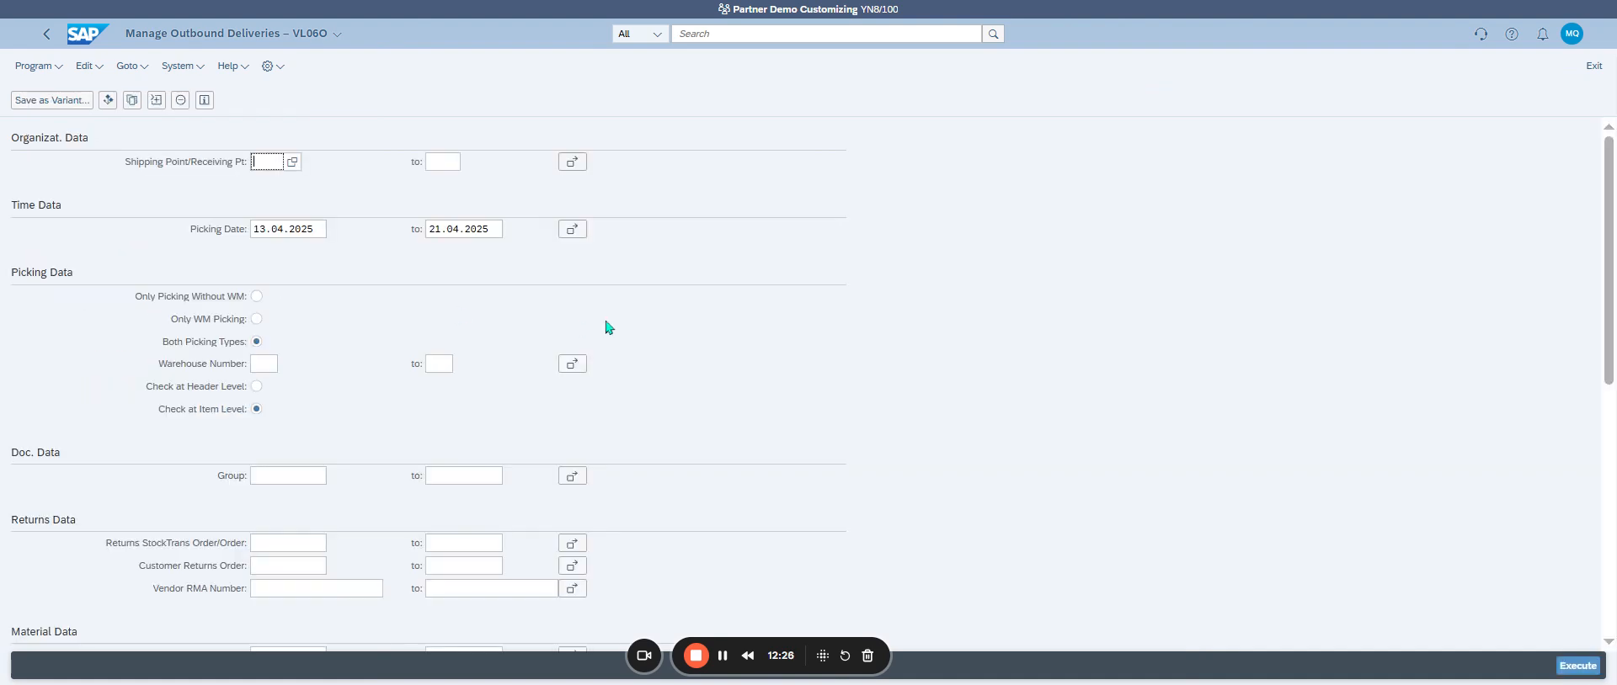
left_click(258, 298)
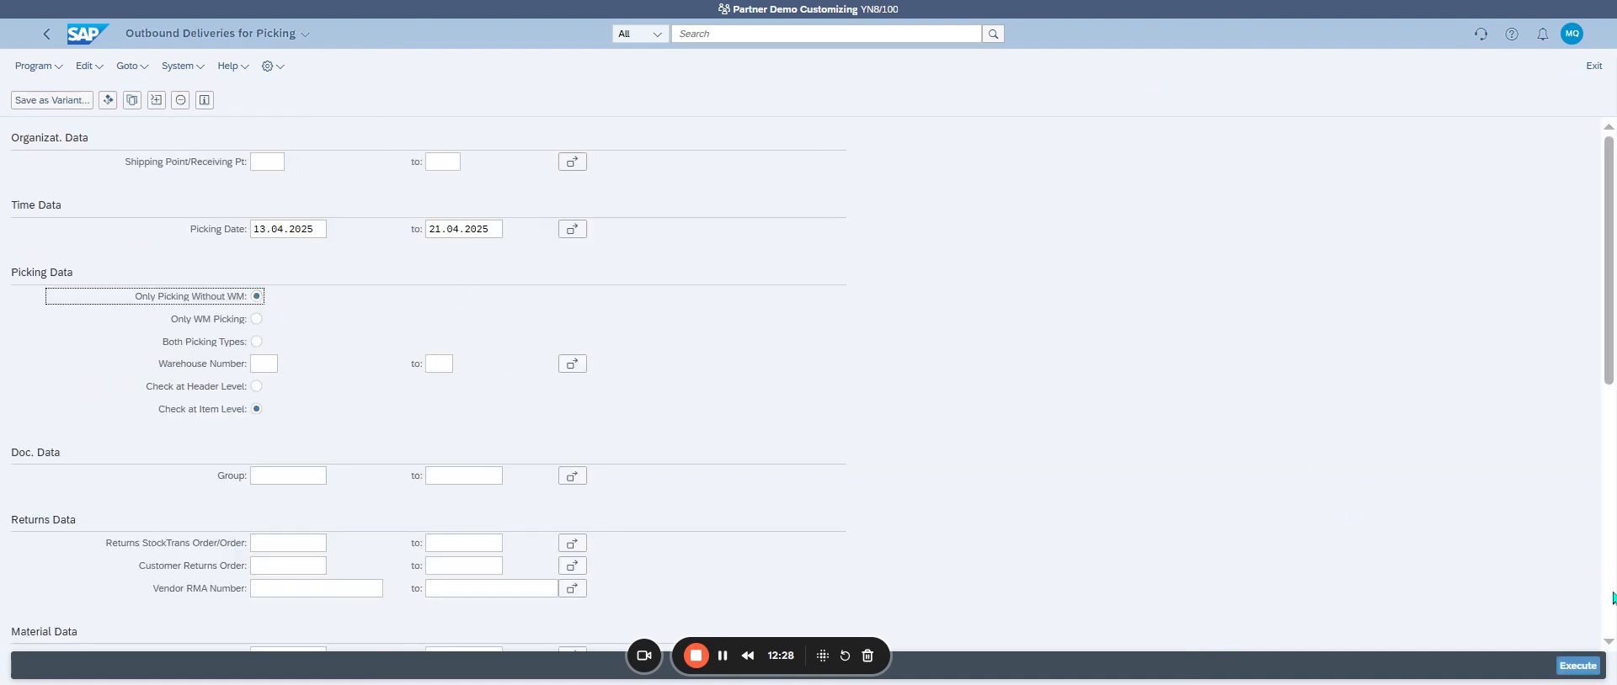
left_click(1577, 666)
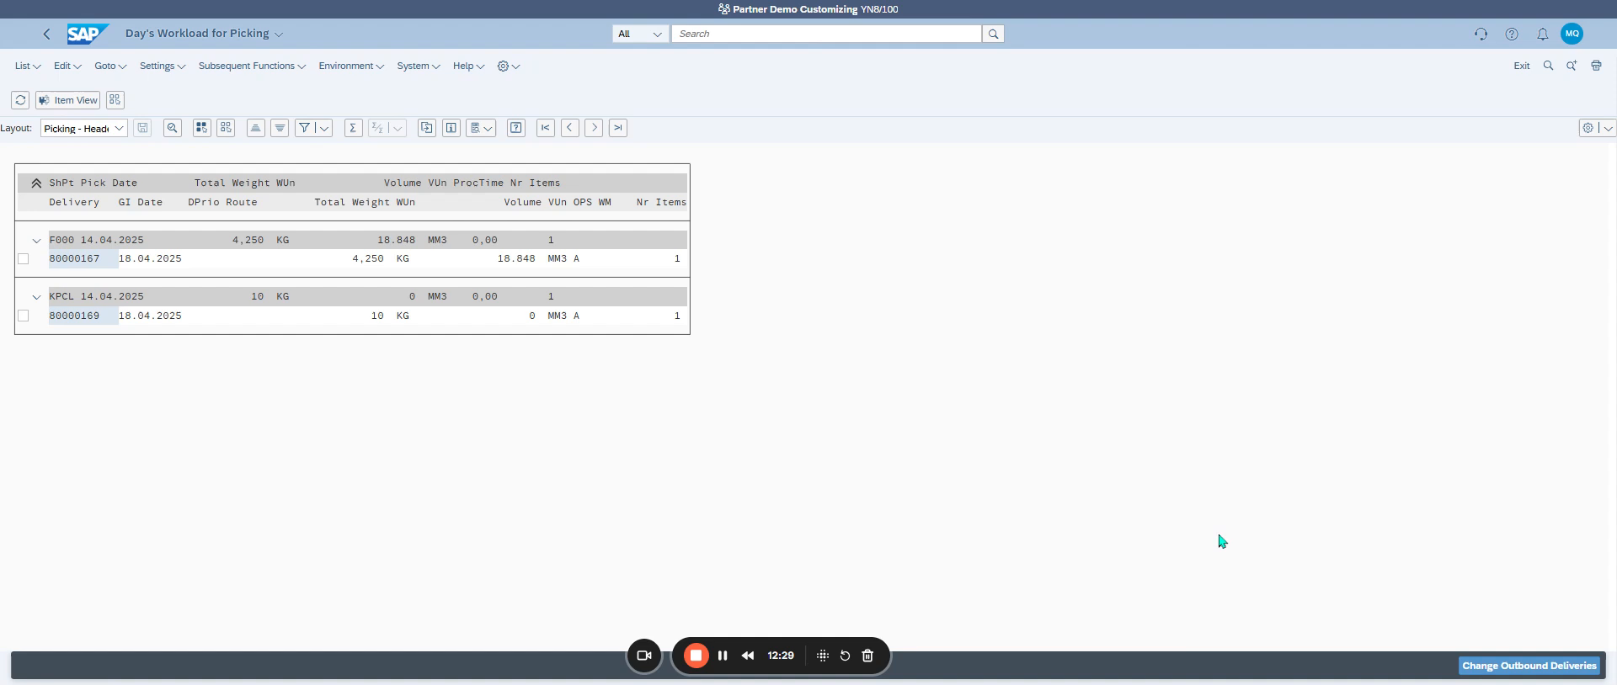
Open the delivery of shipping point KPCL for change and show its picking data
left_click(23, 316)
left_click(1523, 665)
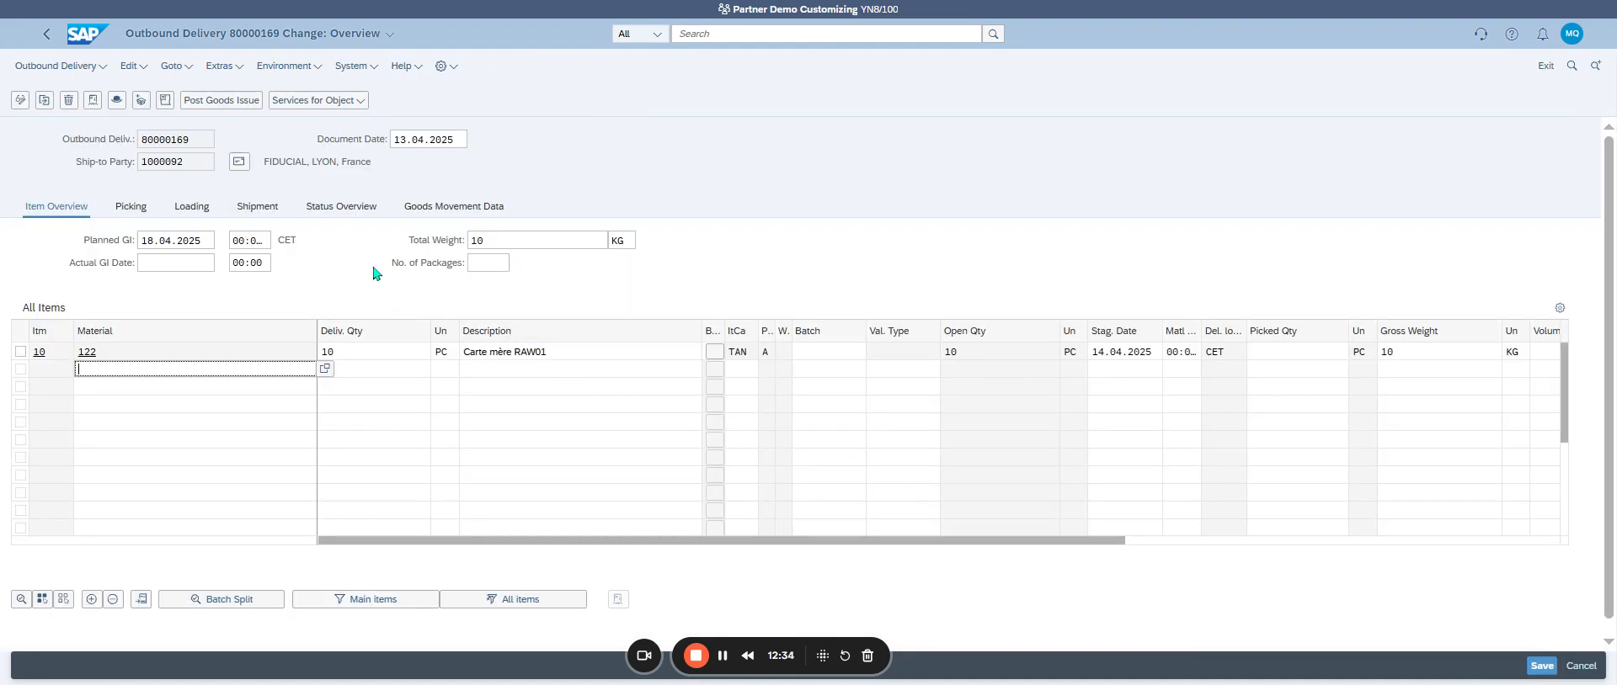
left_click(132, 208)
left_click(720, 352)
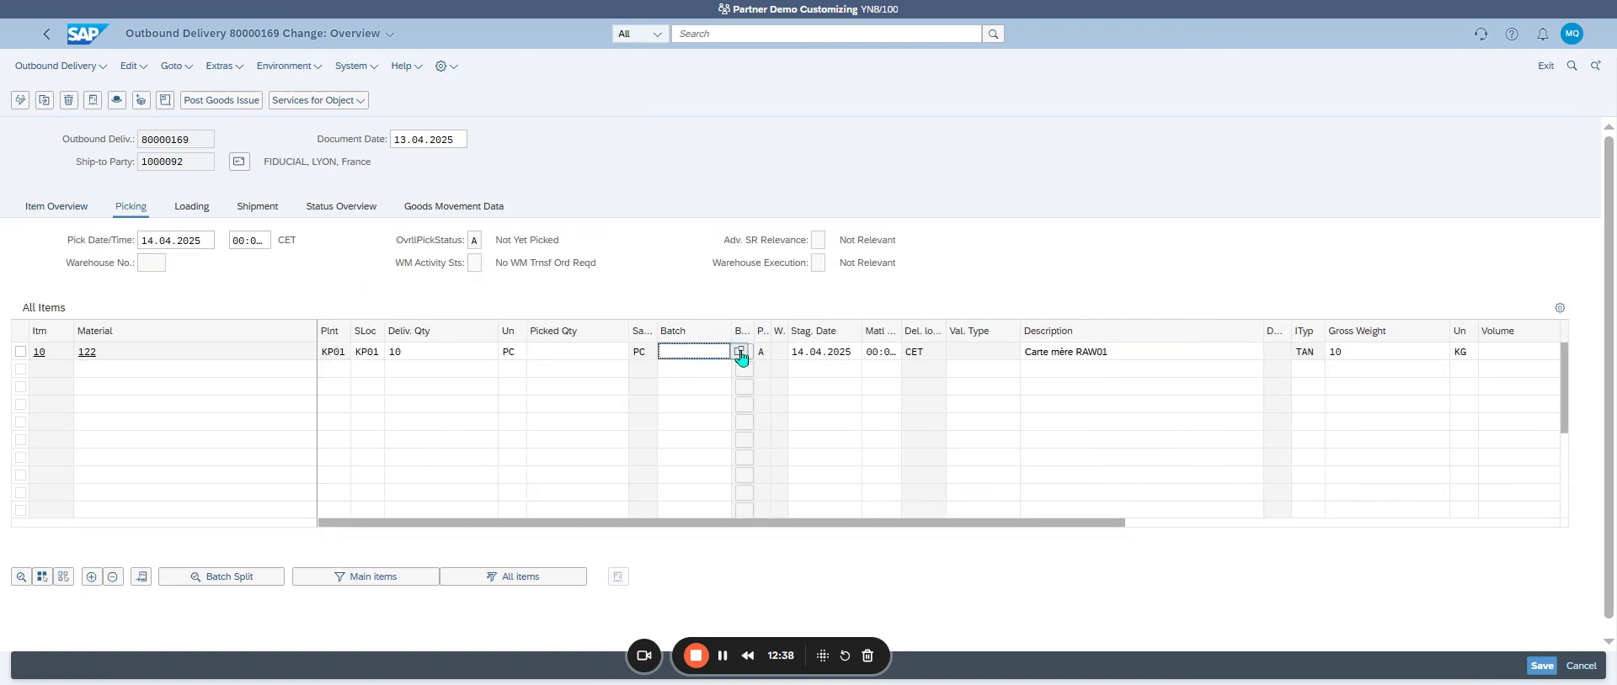
left_click(739, 352)
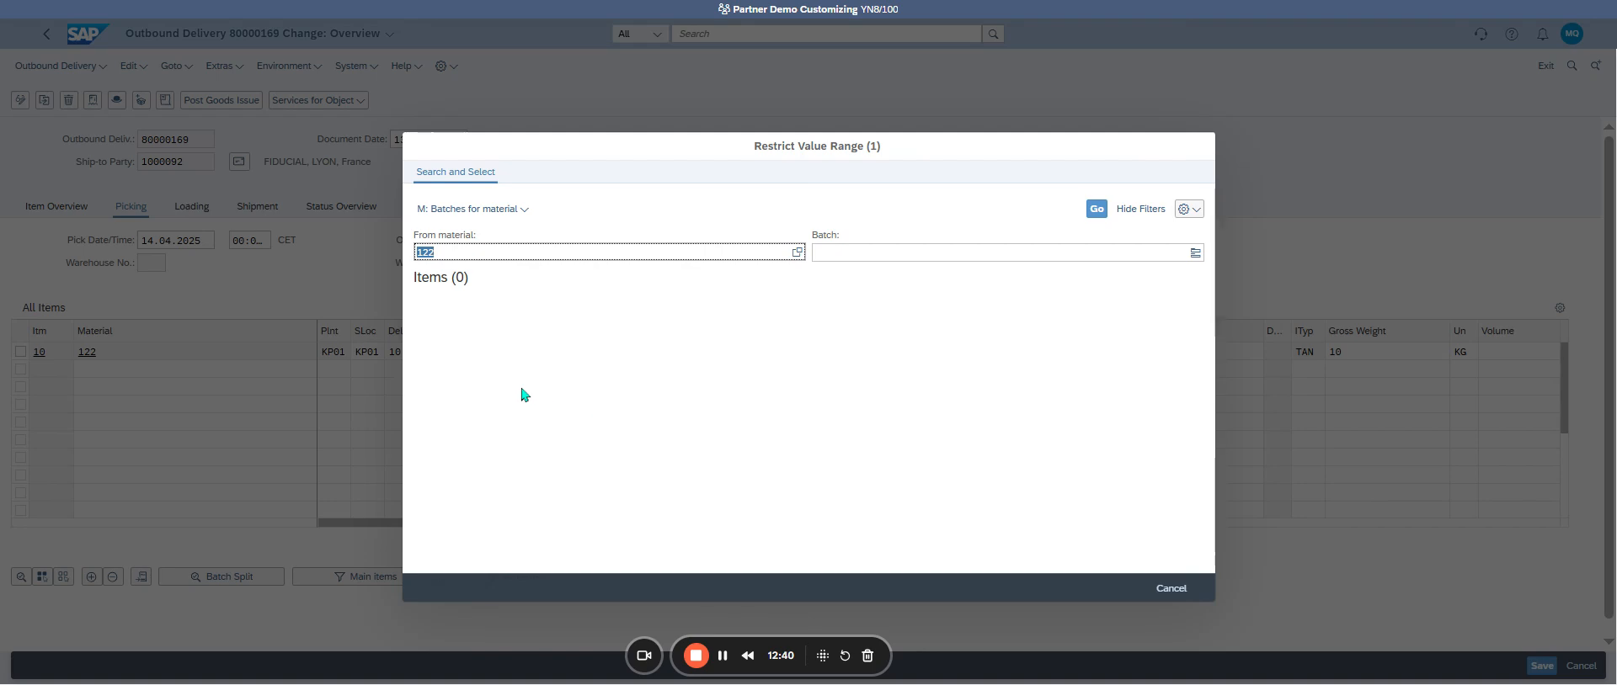
key("Return")
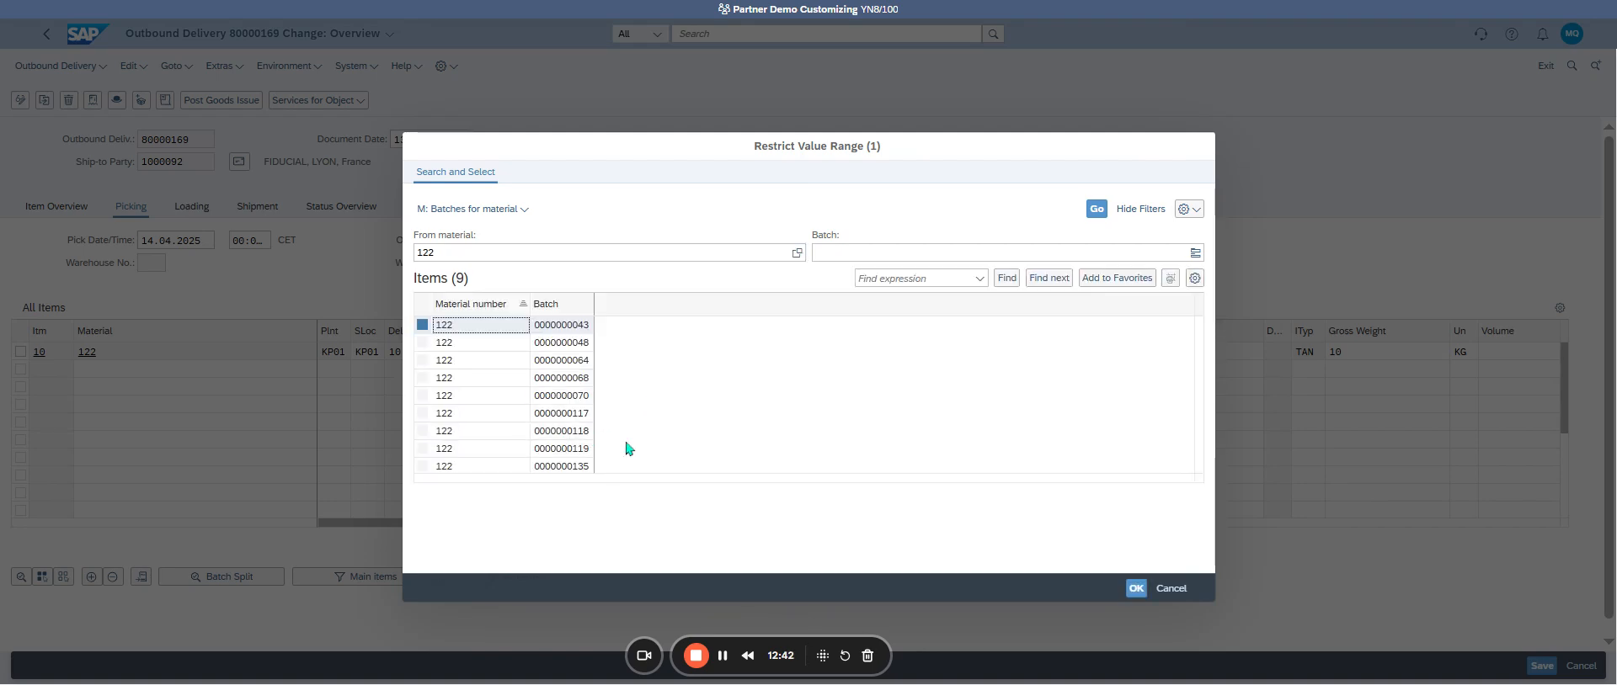
double_click(581, 454)
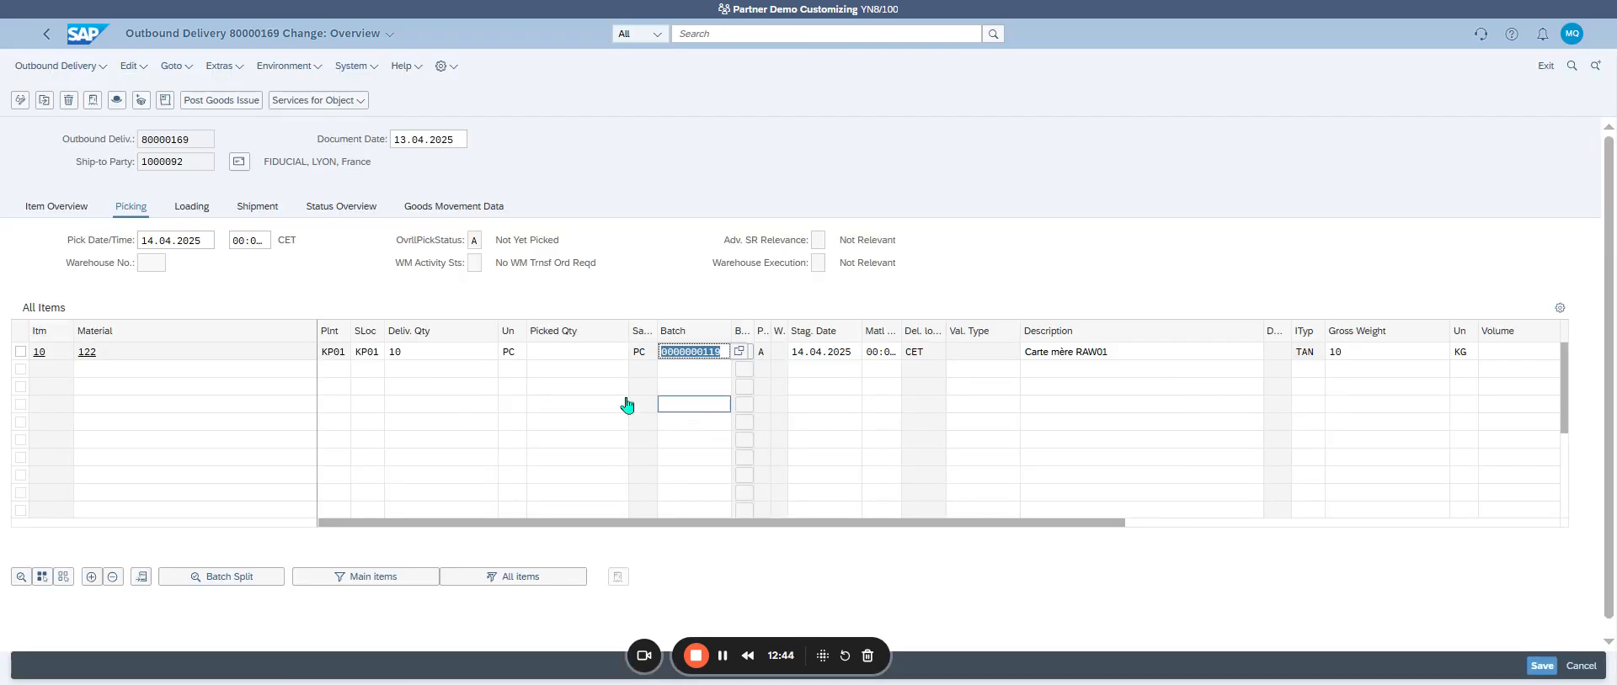
left_click(560, 352)
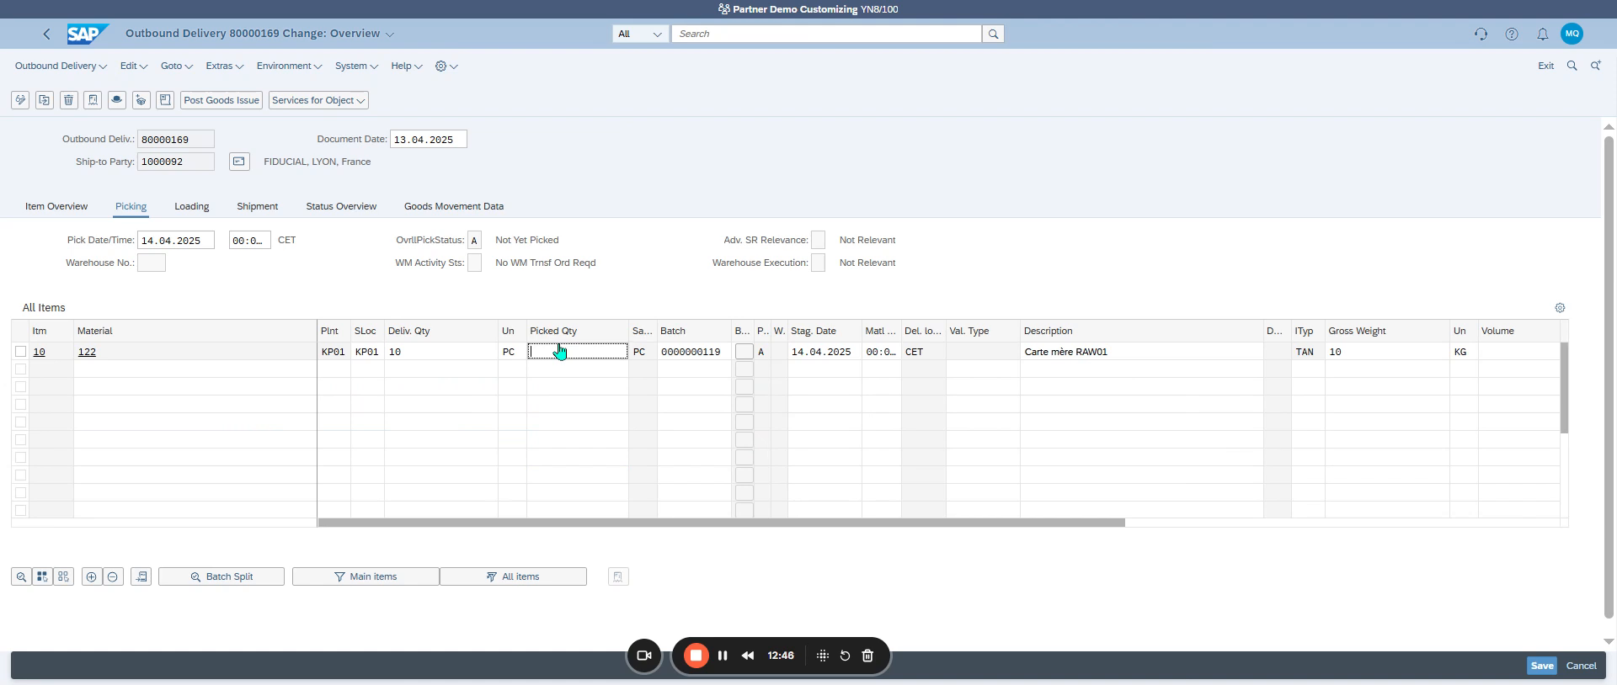
key("Return")
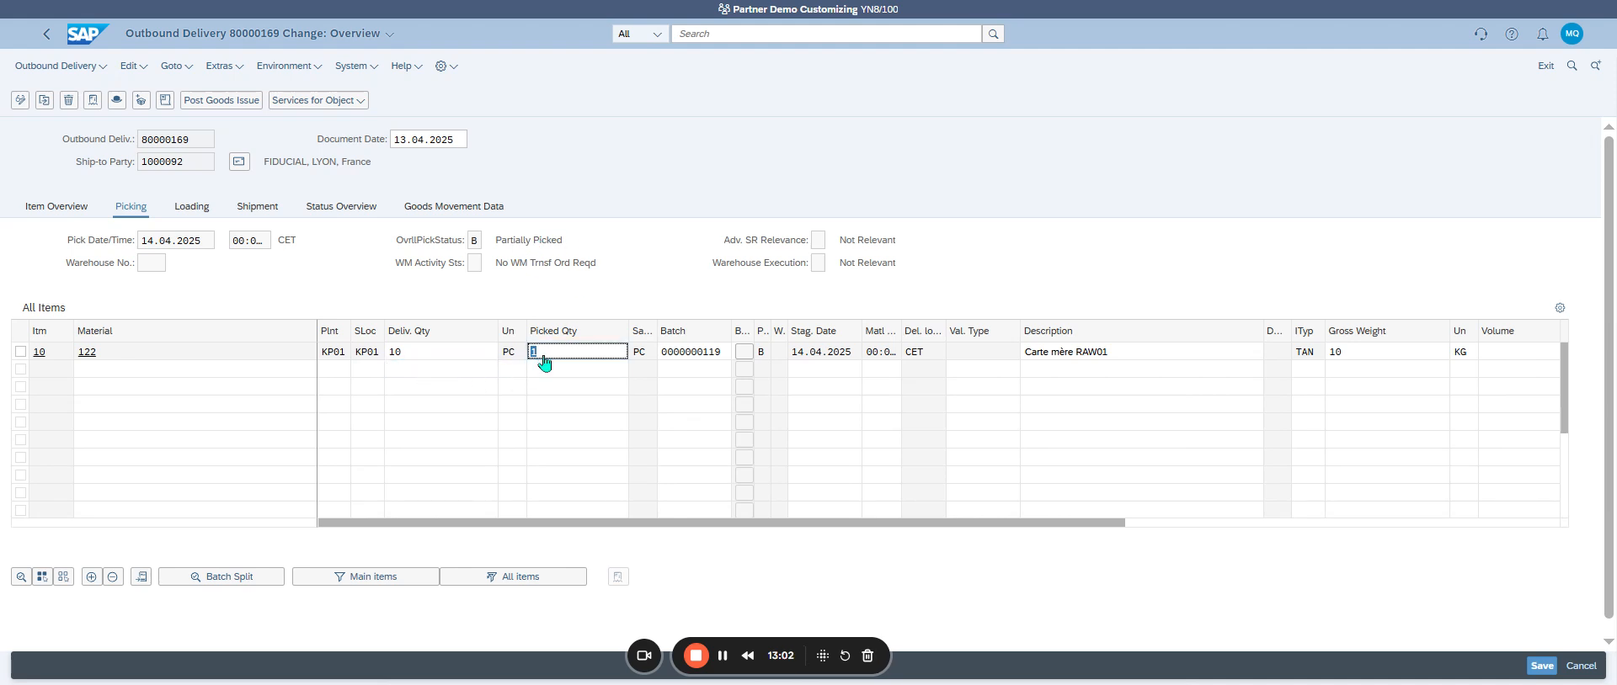
key("Return")
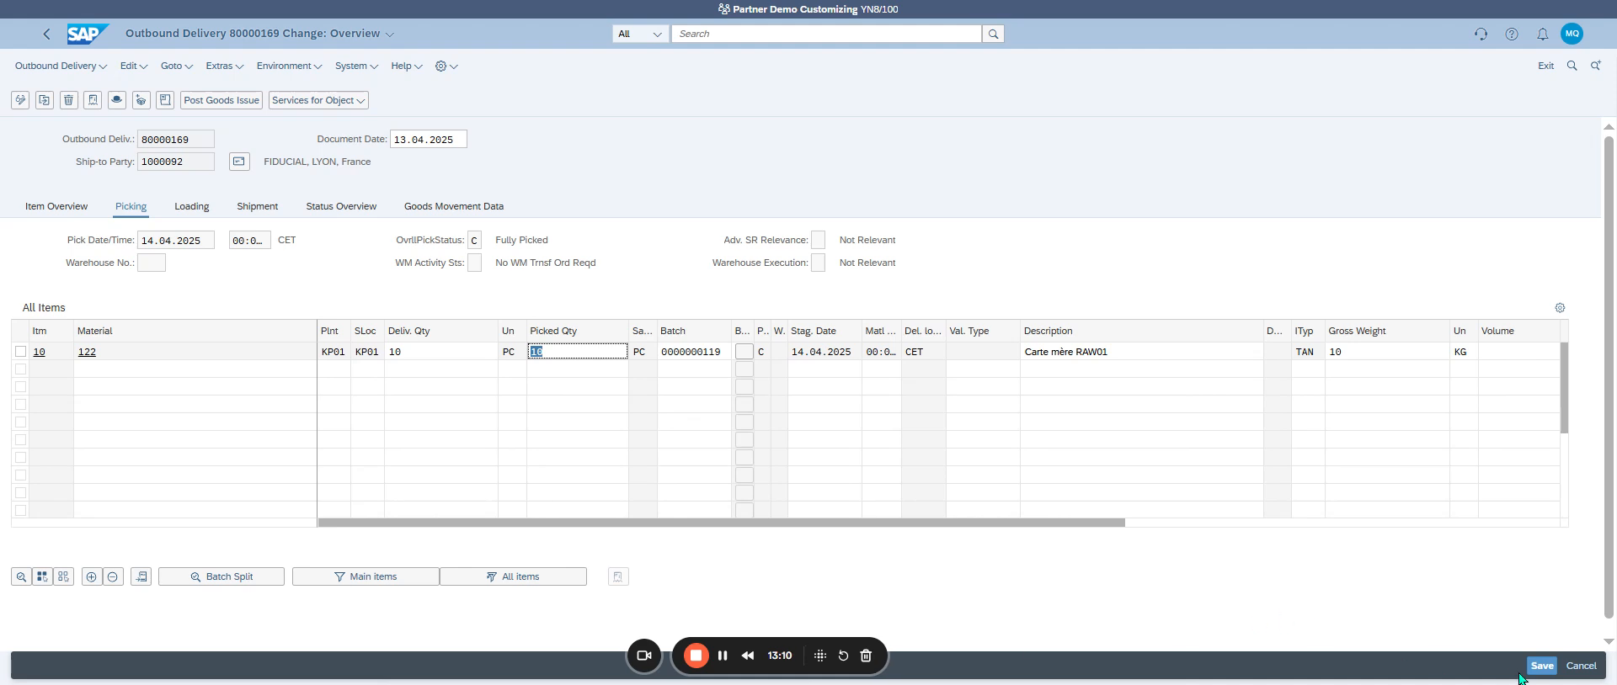
left_click(224, 68)
left_click(227, 135)
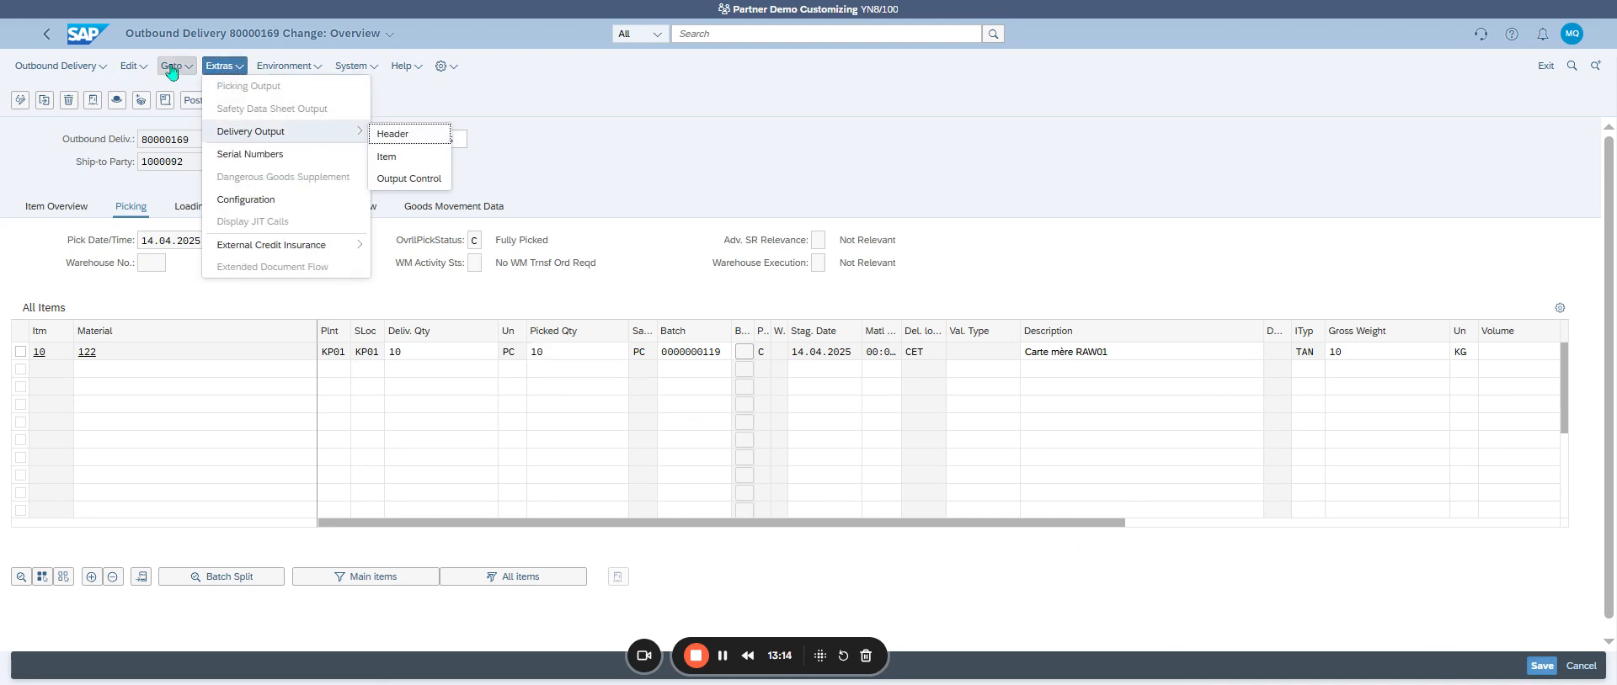
left_click(171, 69)
left_click(140, 69)
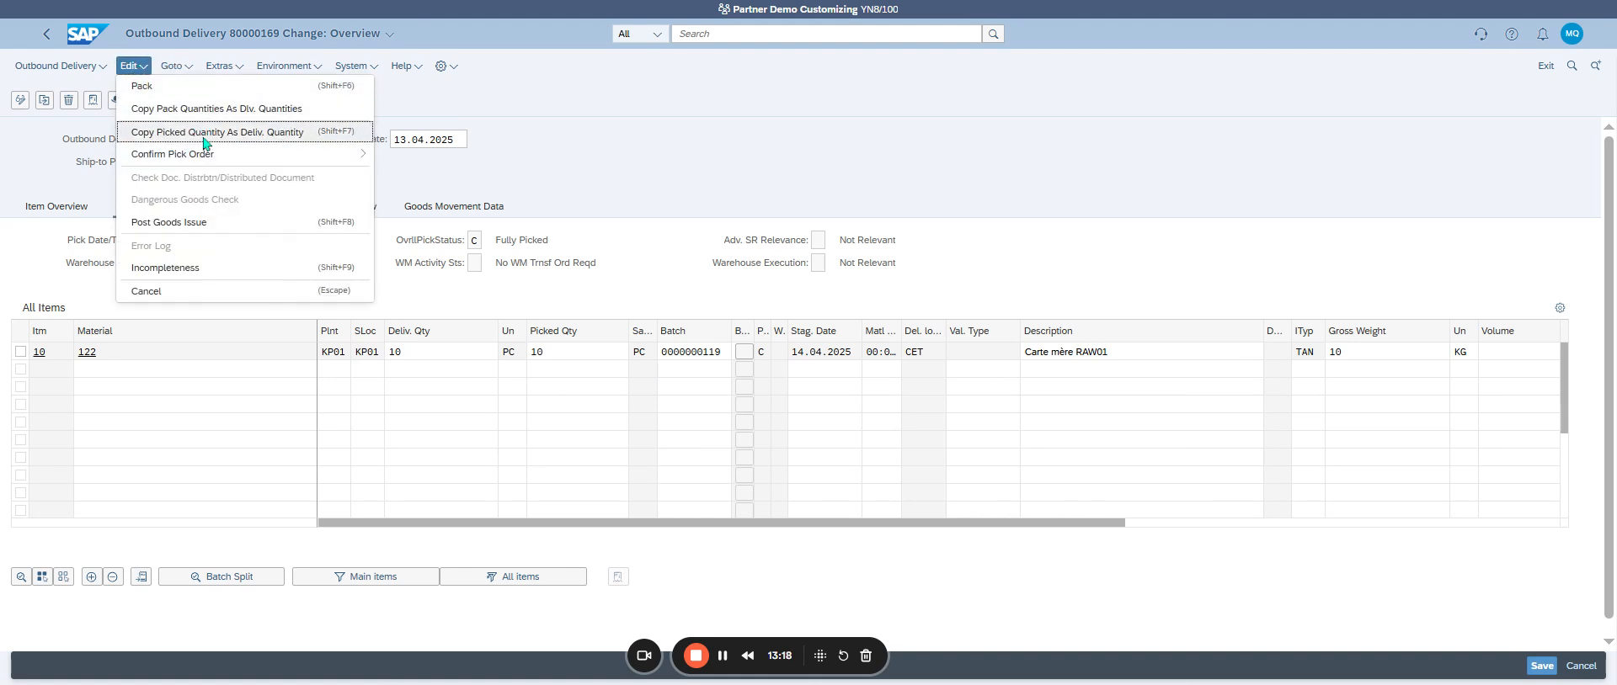
left_click(539, 144)
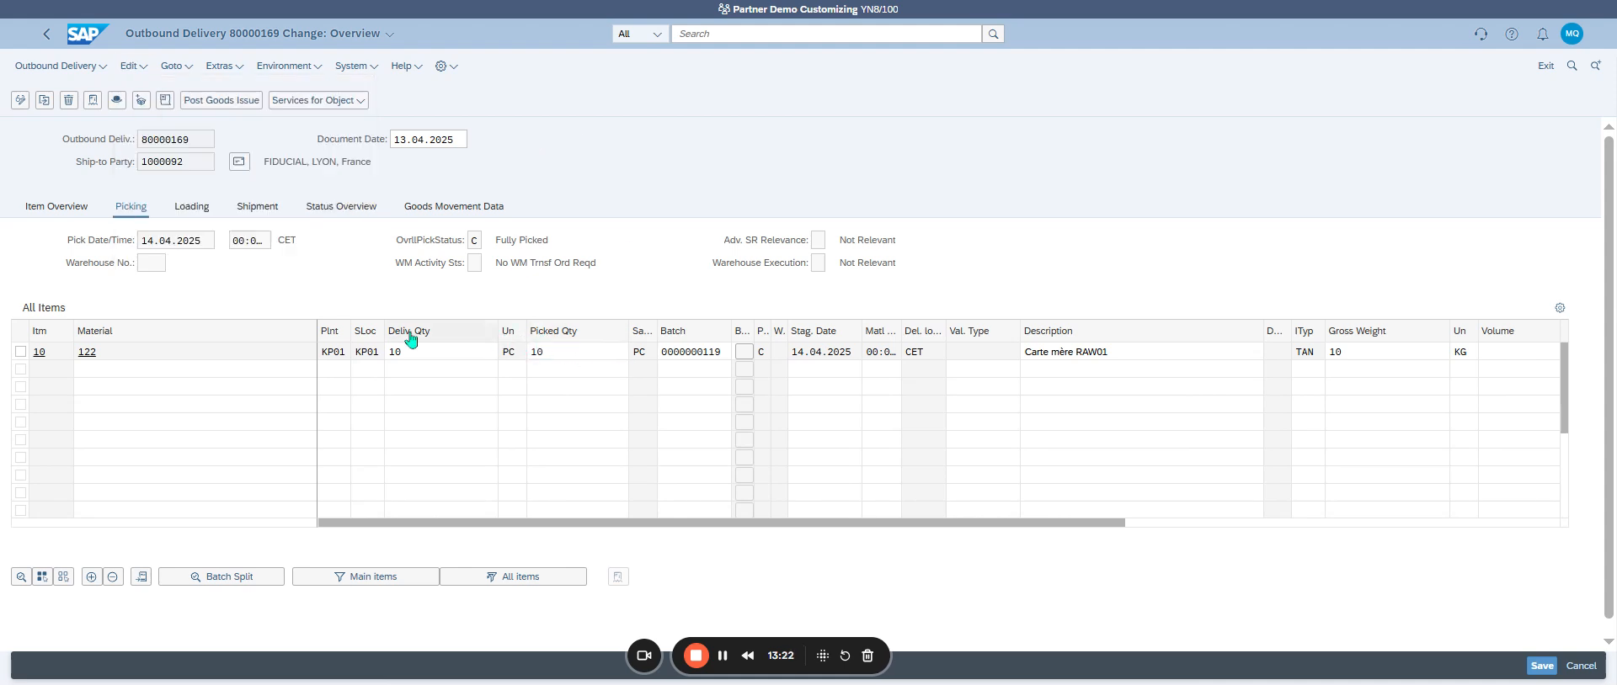
Save the changed delivery and refresh the day's picking workload list
left_click(1540, 666)
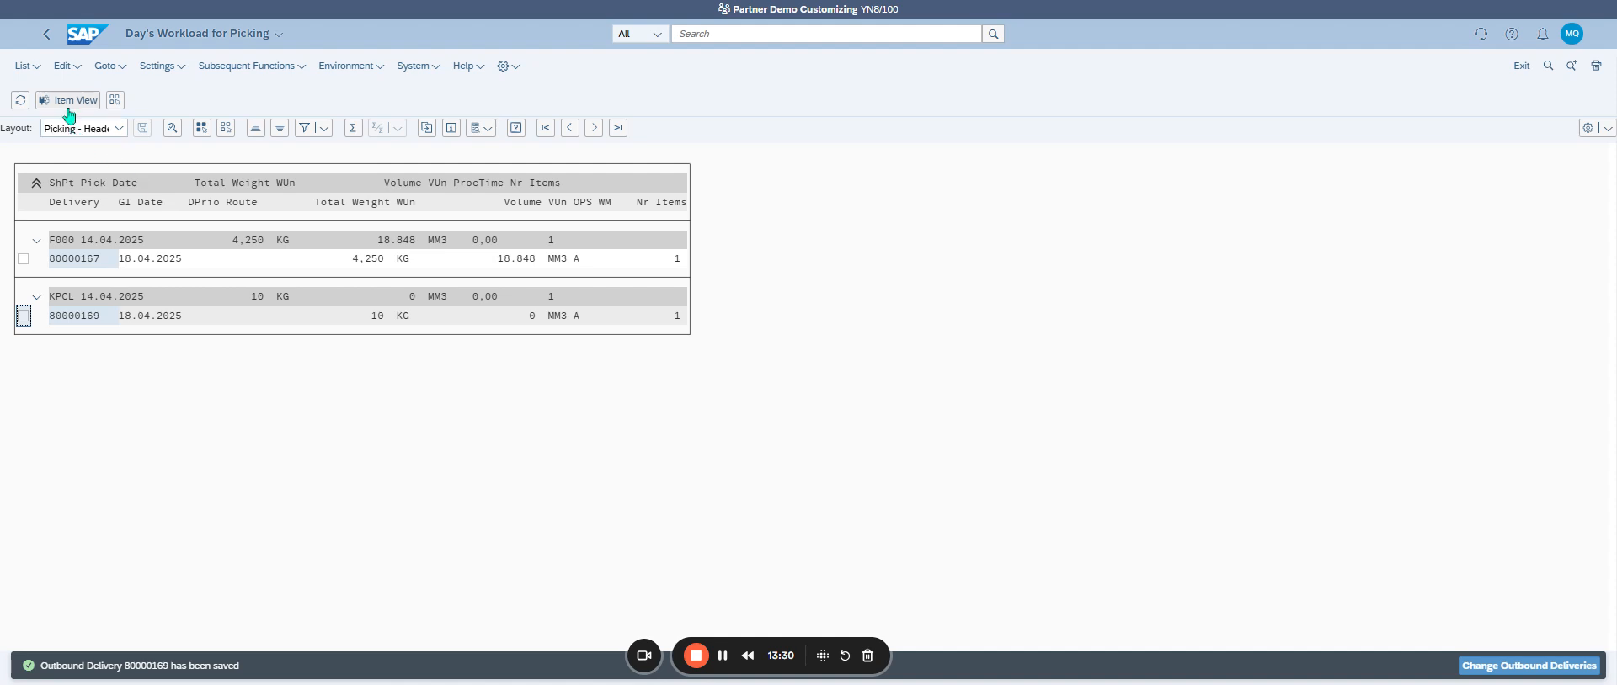
left_click(26, 103)
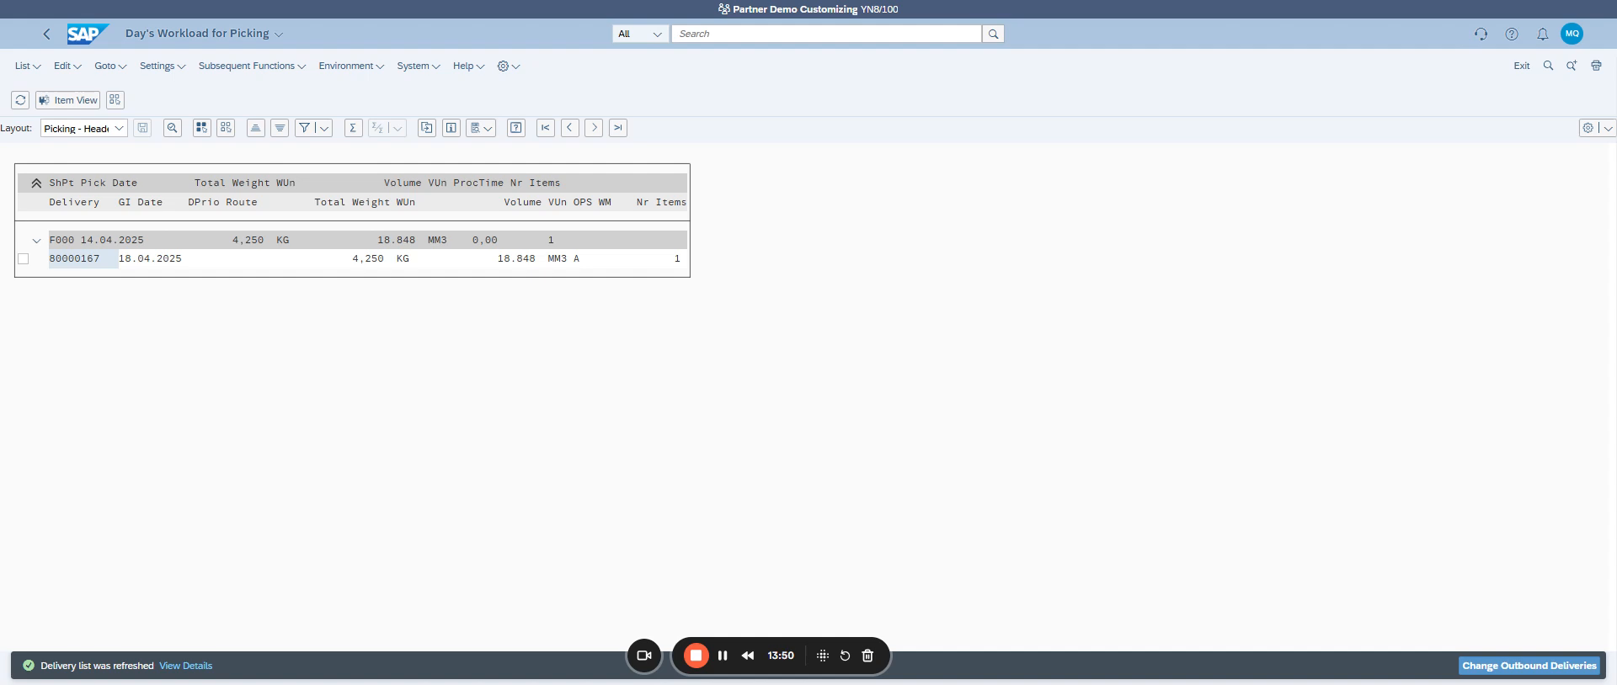
Return to the outbound delivery selection types, list the deliveries for goods issue and select the FIDUCIAL delivery
left_click(46, 34)
left_click(46, 34)
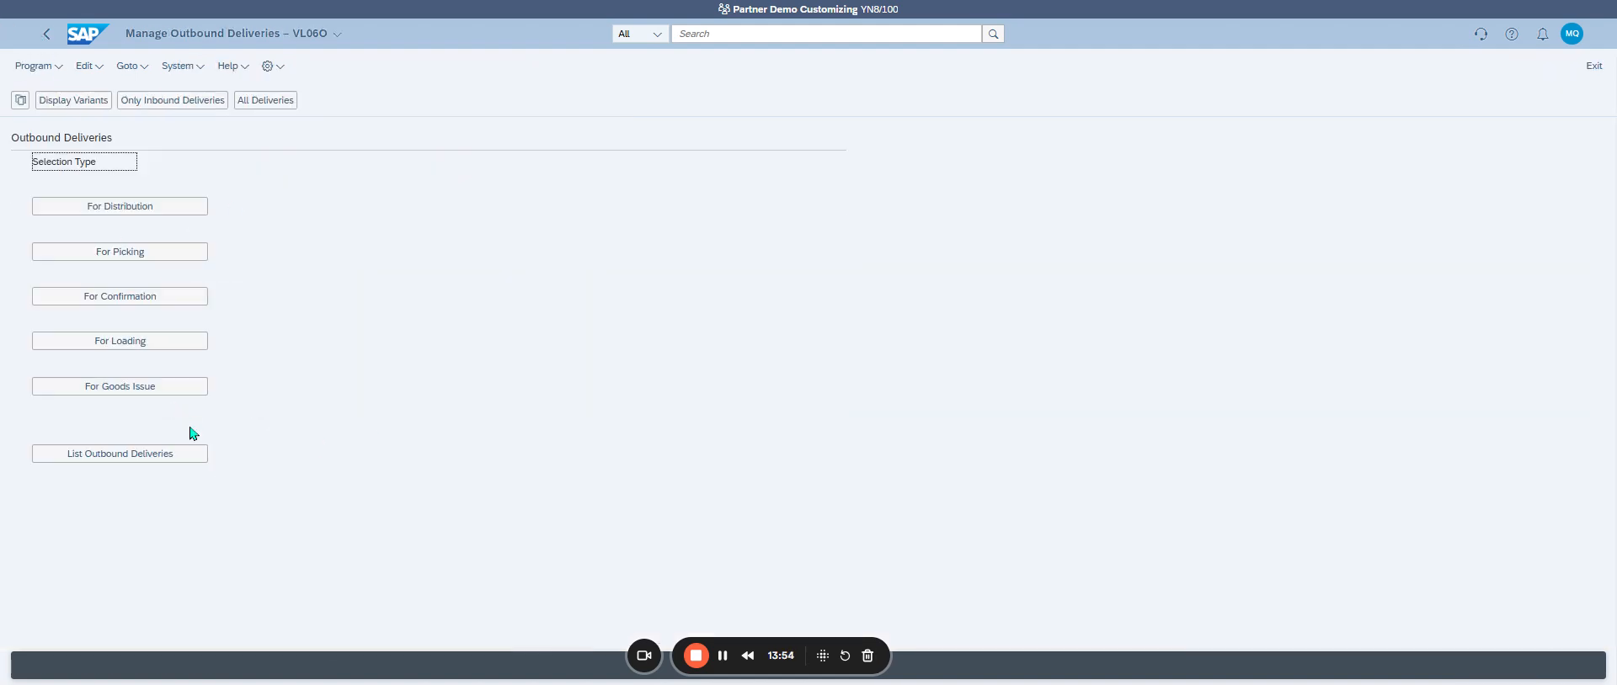
left_click(129, 389)
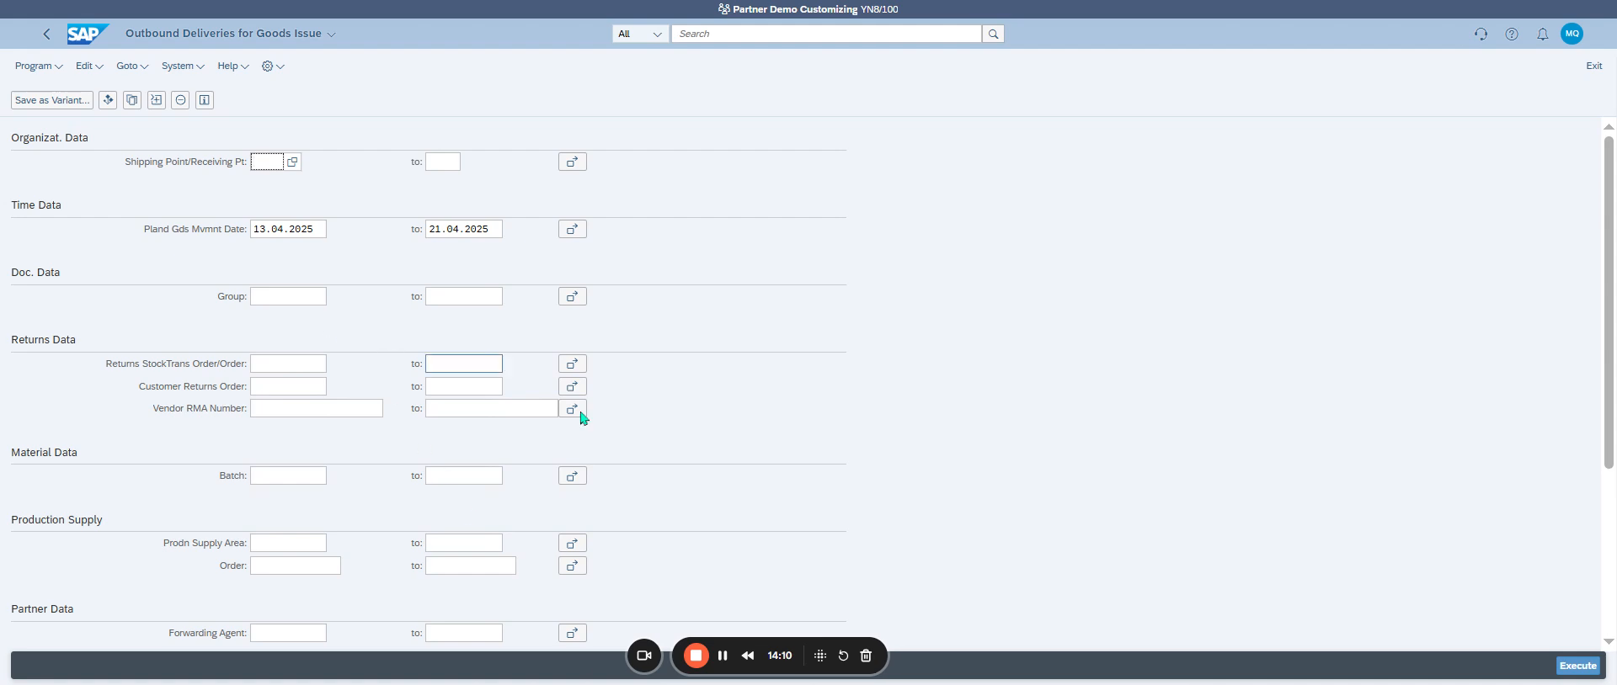
left_click(1577, 666)
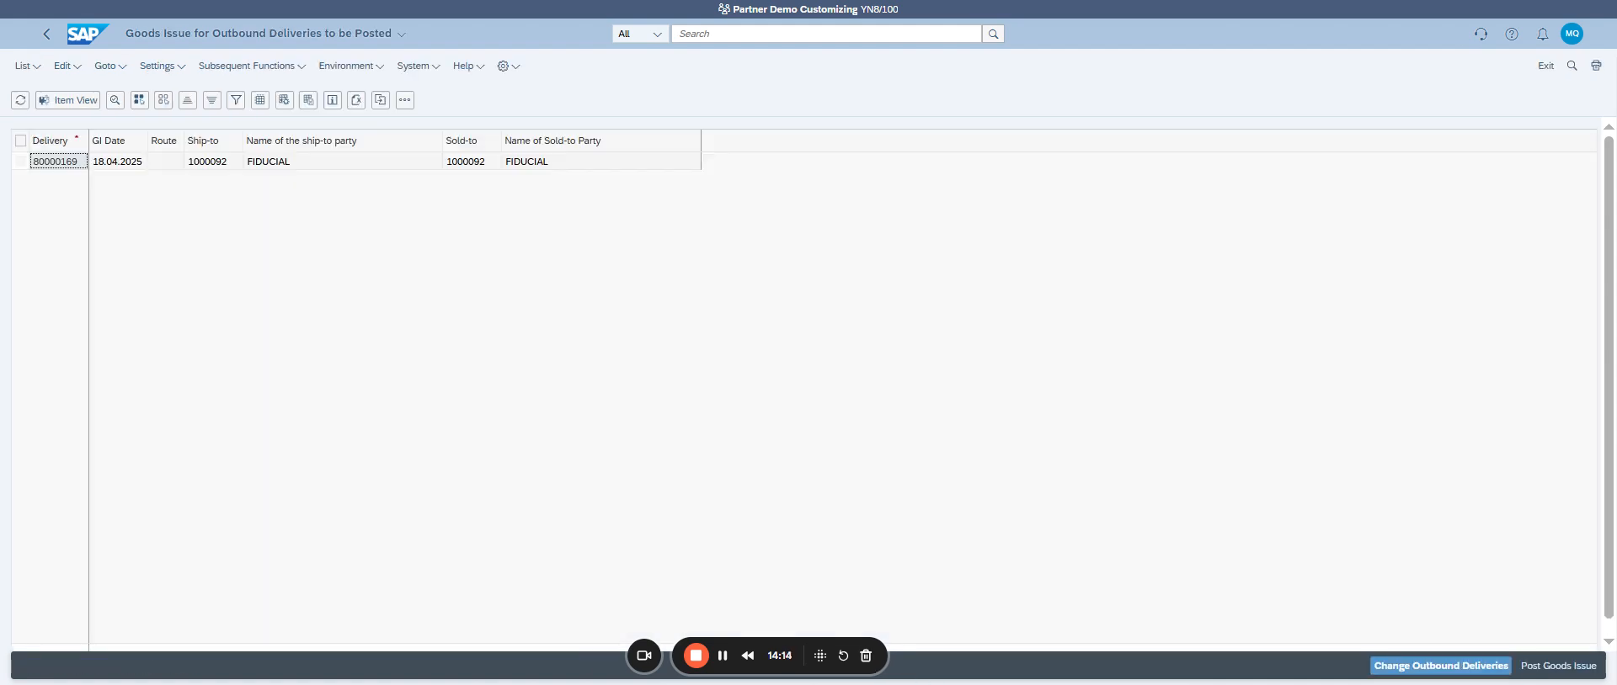
left_click(21, 161)
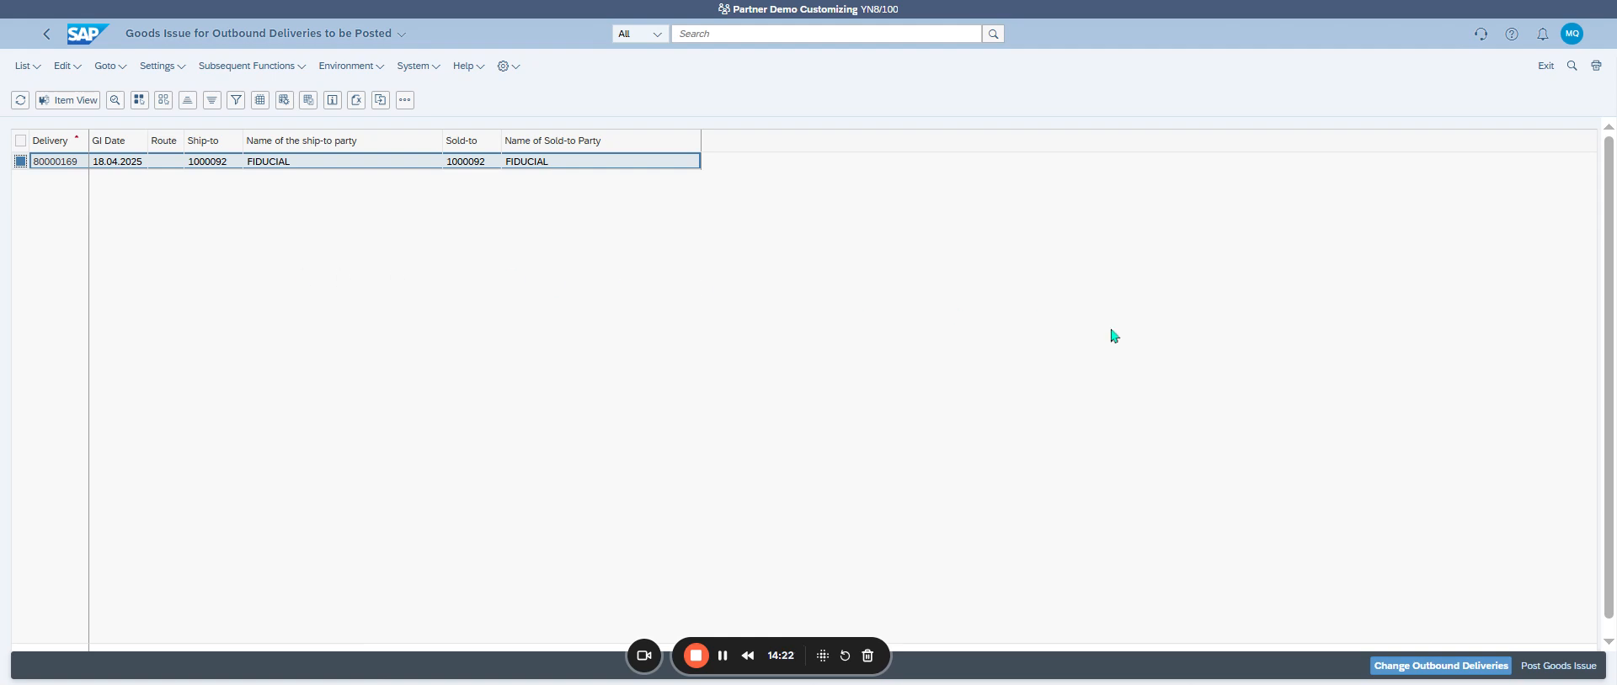
Post the goods issue of the selected FIDUCIAL delivery with actual goods movement date 13.04.2025
left_click(1539, 667)
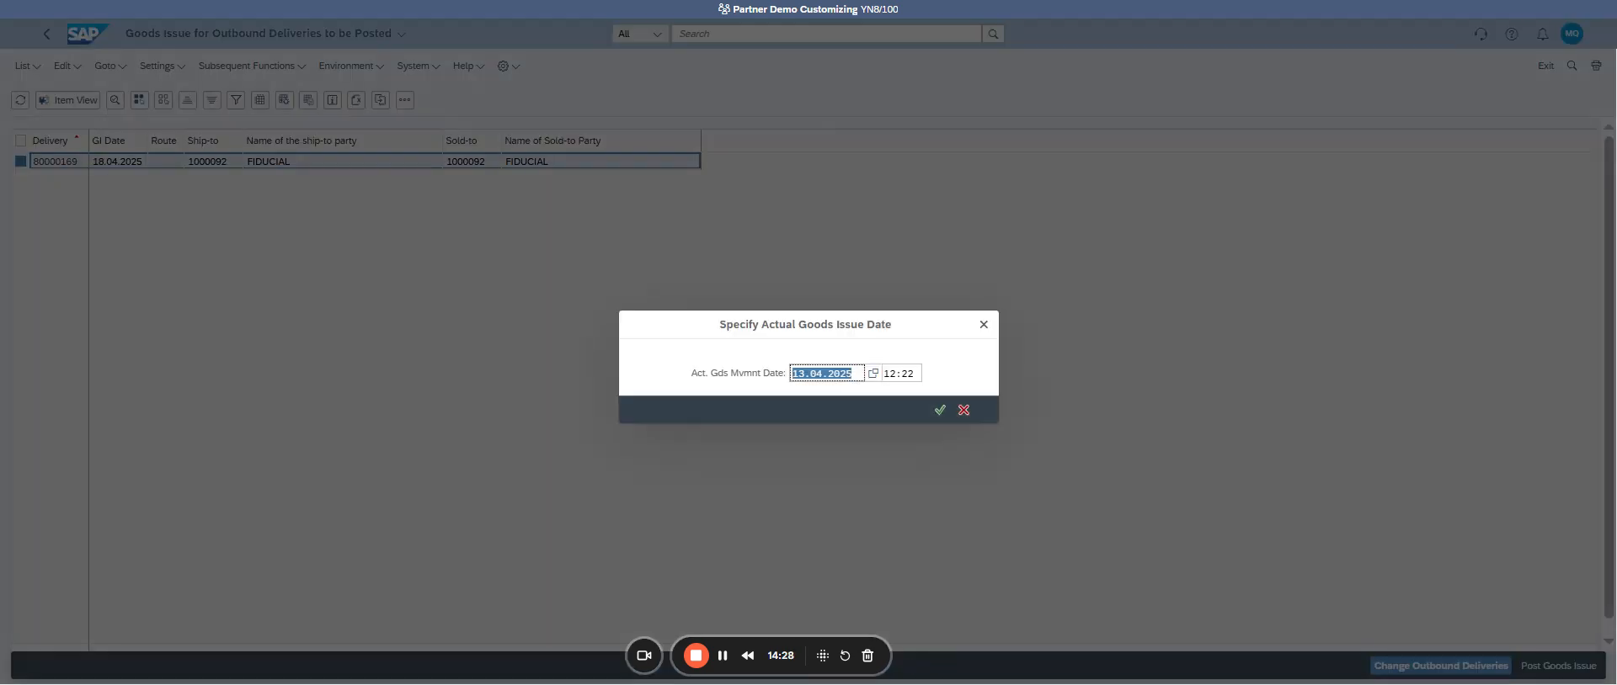
left_click(940, 411)
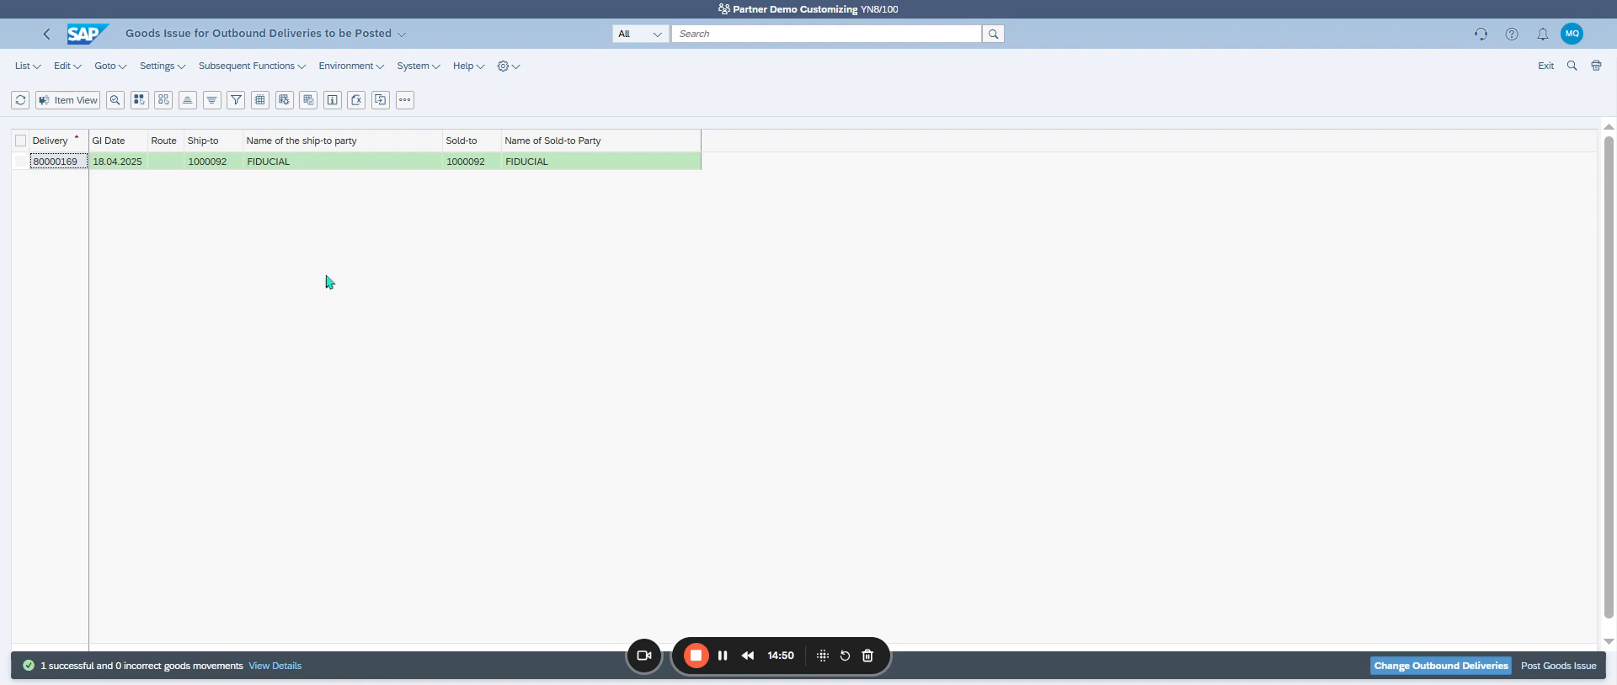
Return to the home page, search the apps for Manage Outbound Deliveries and open the version without the VL06O code or counter
left_click(85, 34)
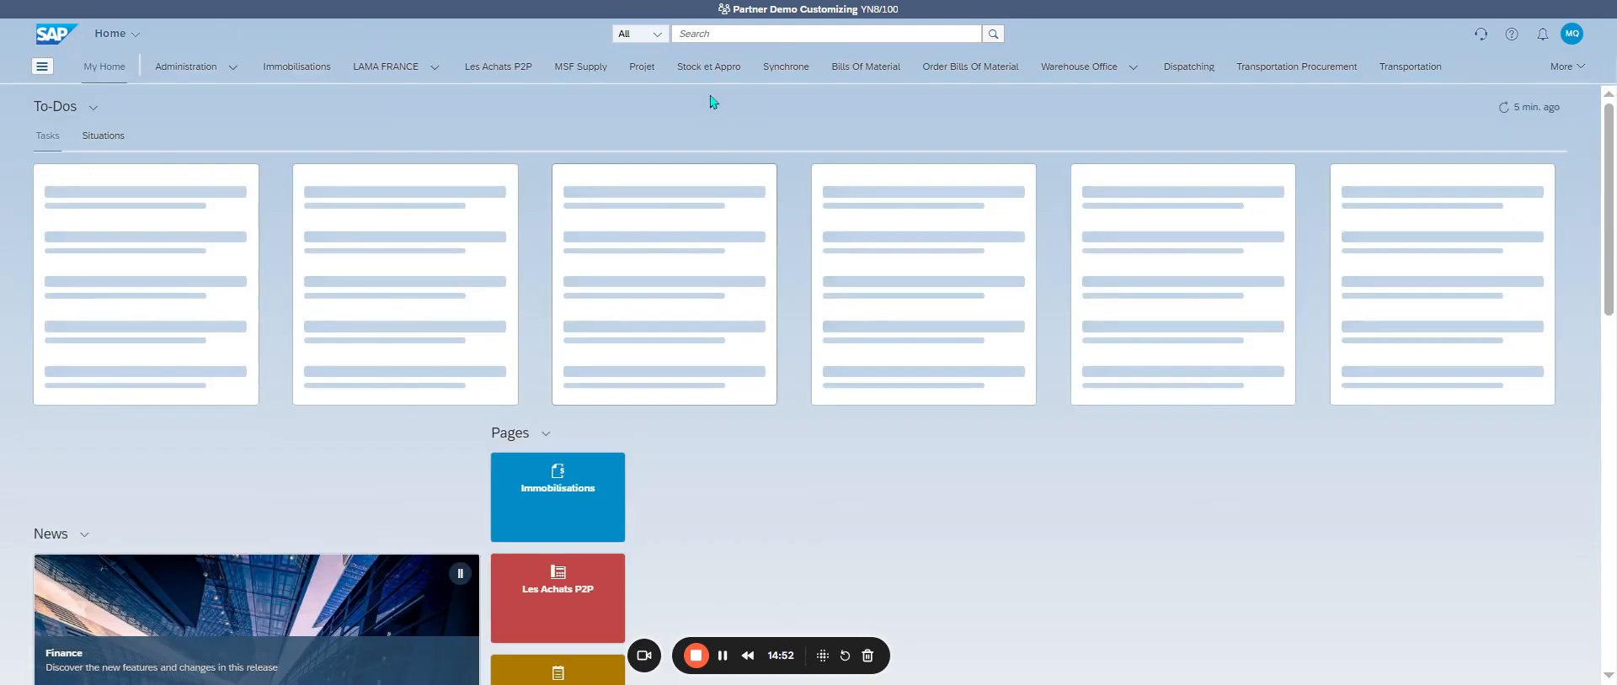
left_click(707, 34)
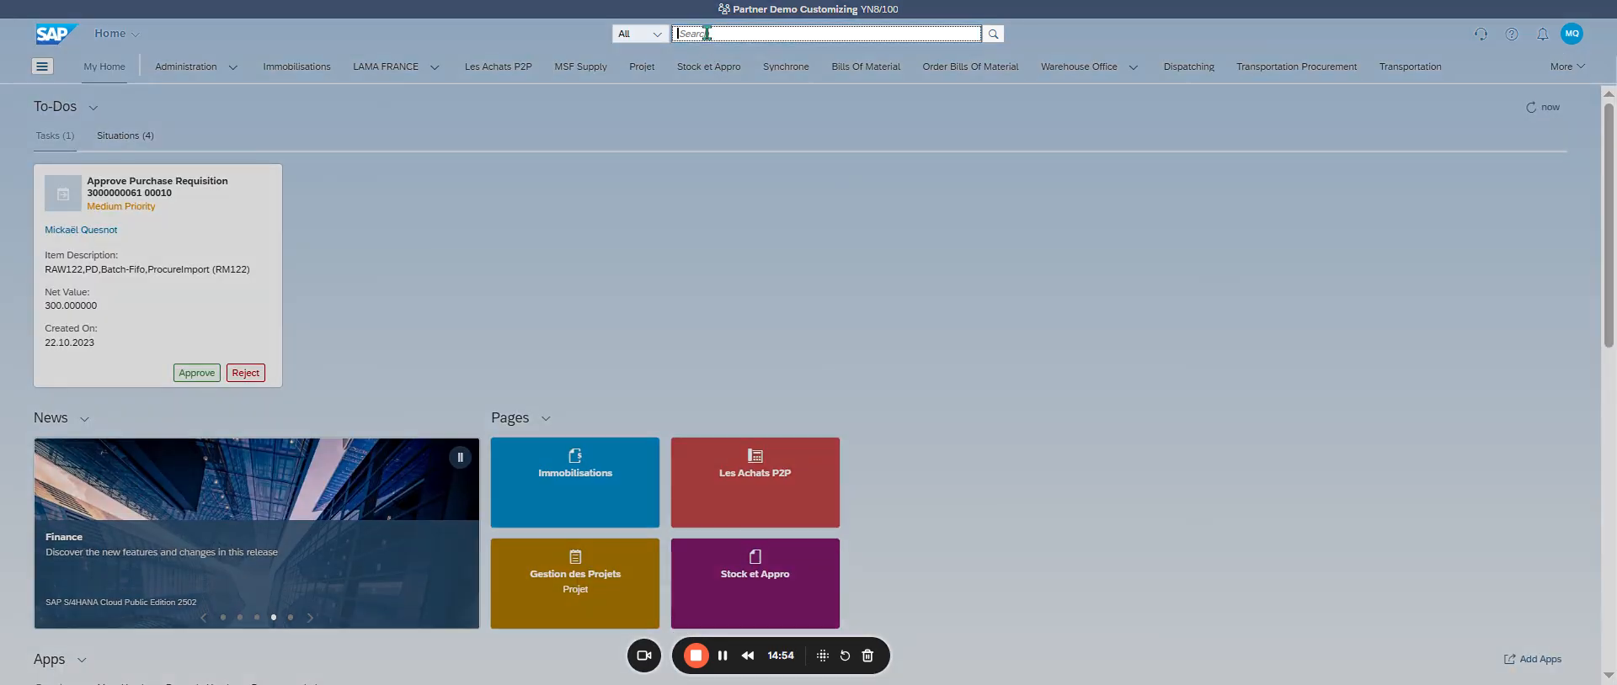
type("MANAGE OUTE")
key("BackSpace")
type("BOUD")
key("BackSpace")
key("BackSpace")
key("BackSpace")
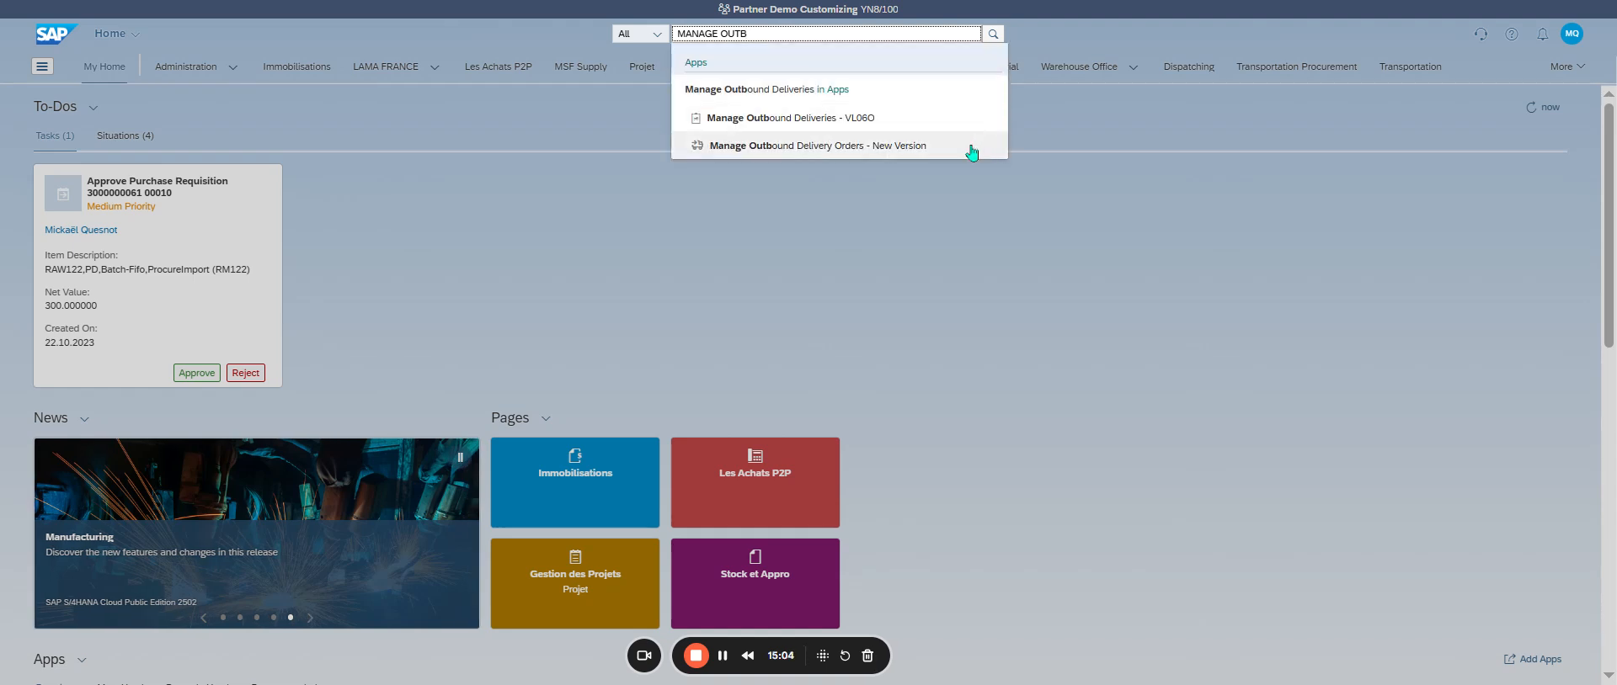
left_click(888, 88)
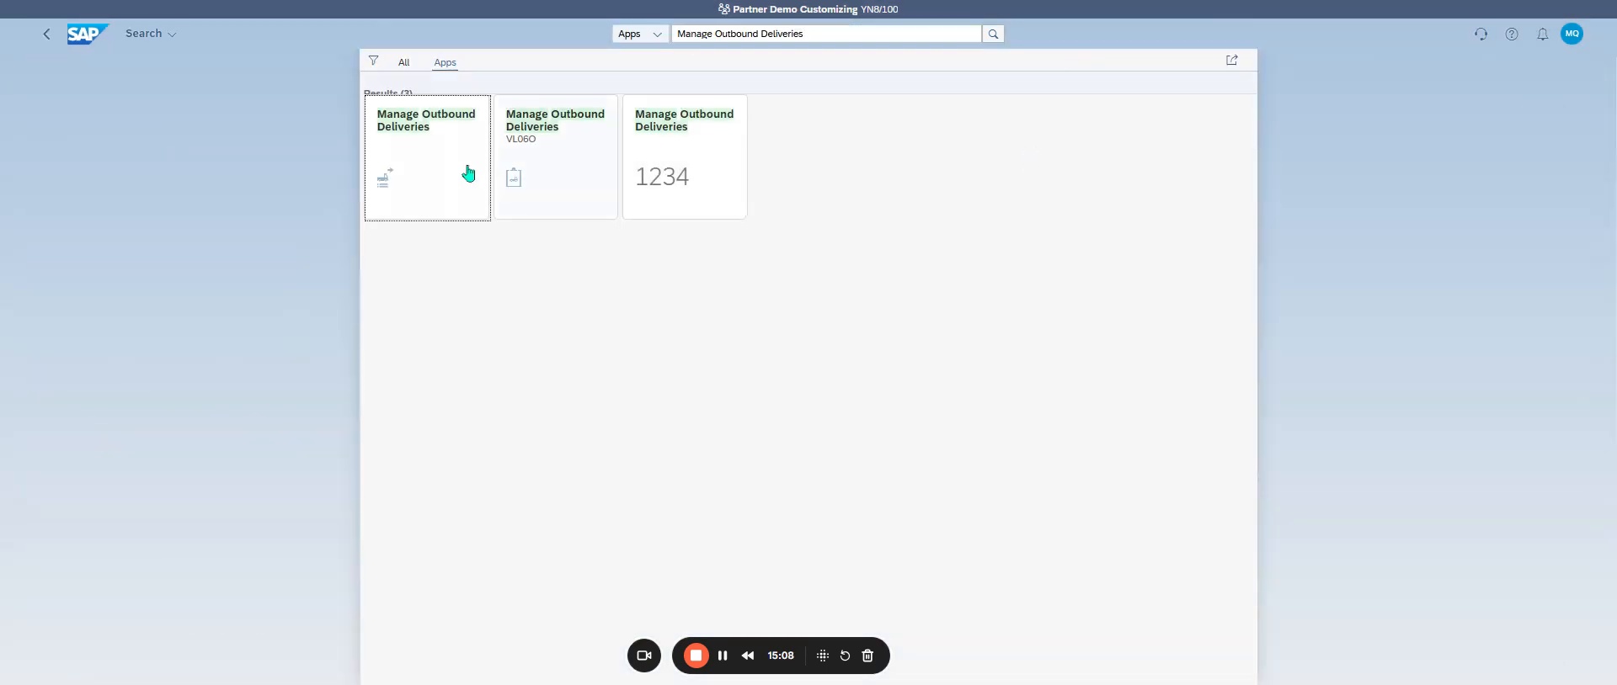
left_click(468, 173)
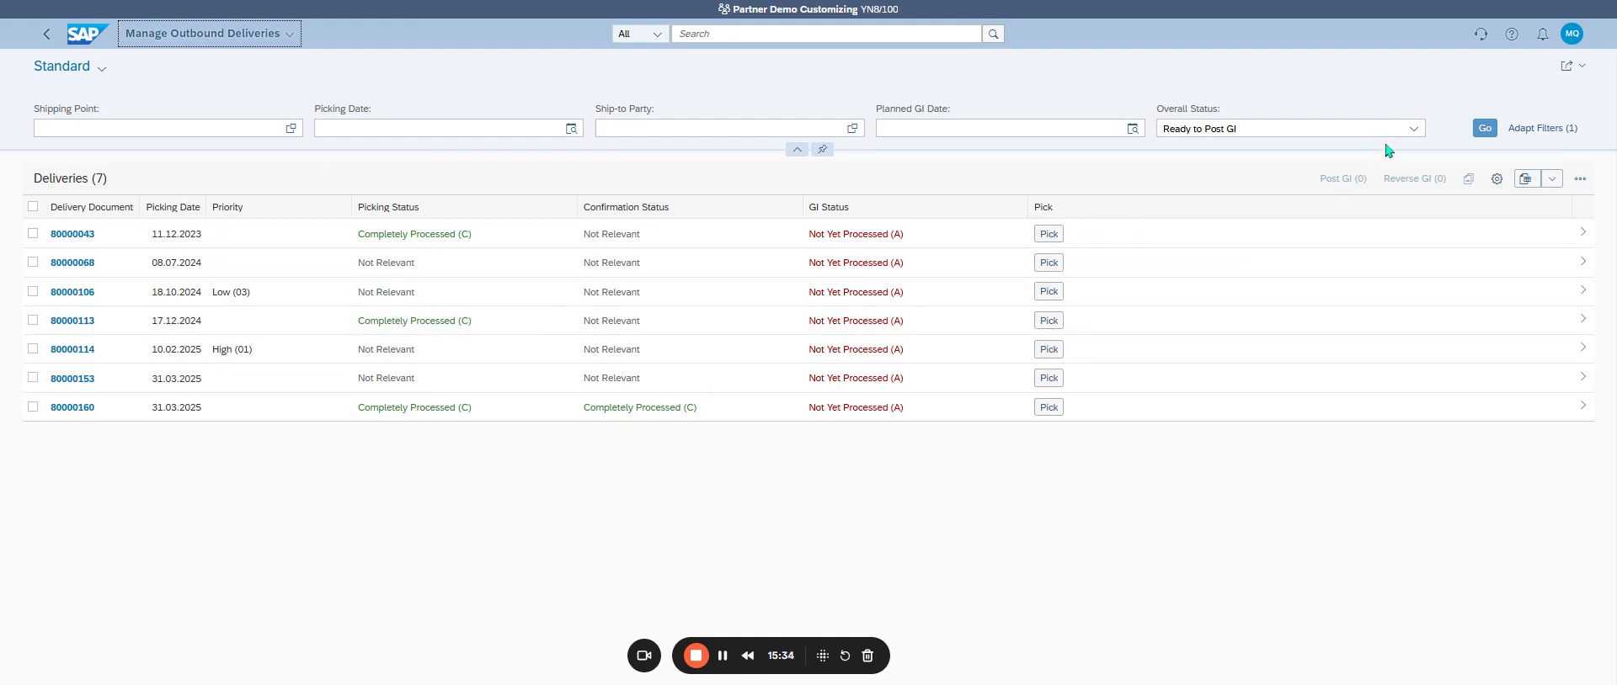
List the outbound deliveries with overall status GI Posted and today's date, 13.04.2025, as planned GI date
left_click(1412, 129)
left_click(1278, 218)
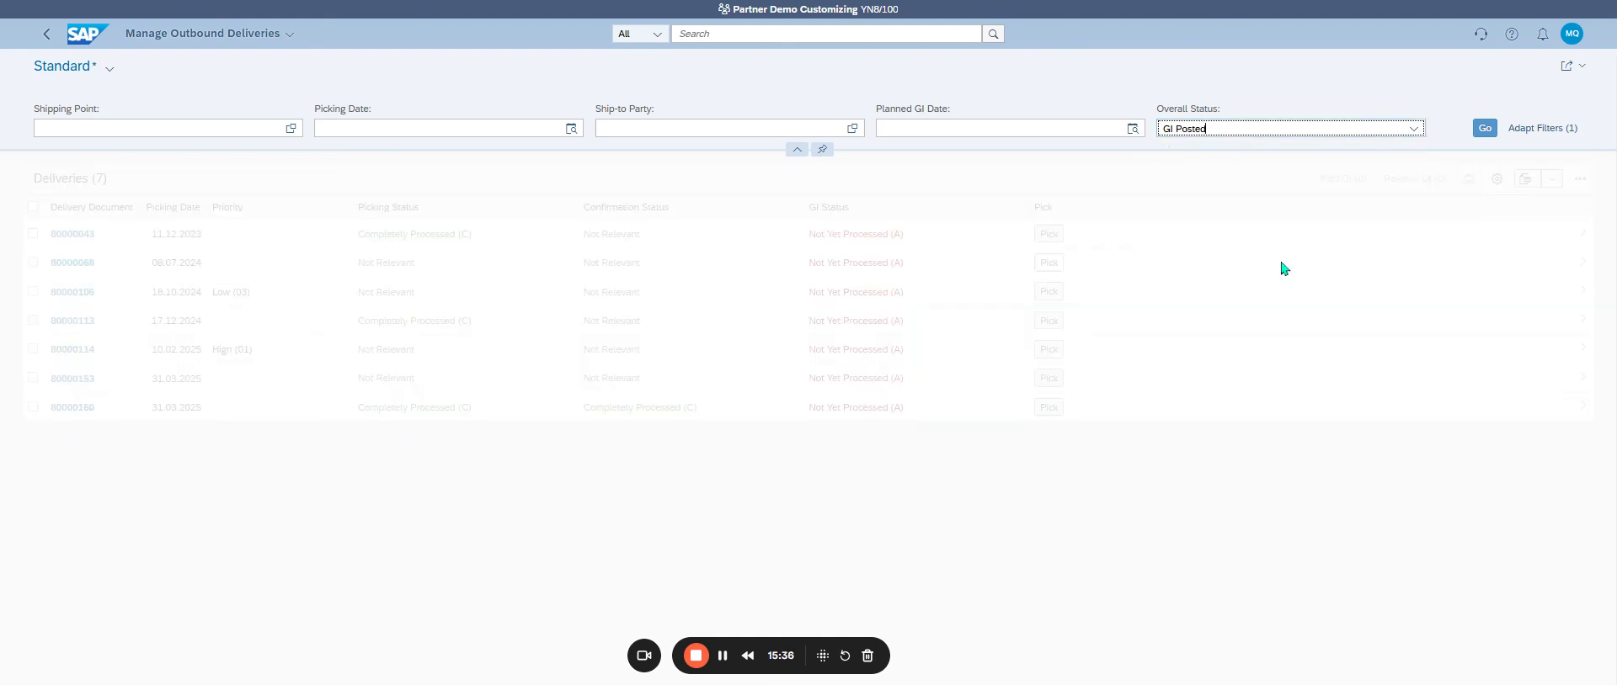
left_click(1133, 129)
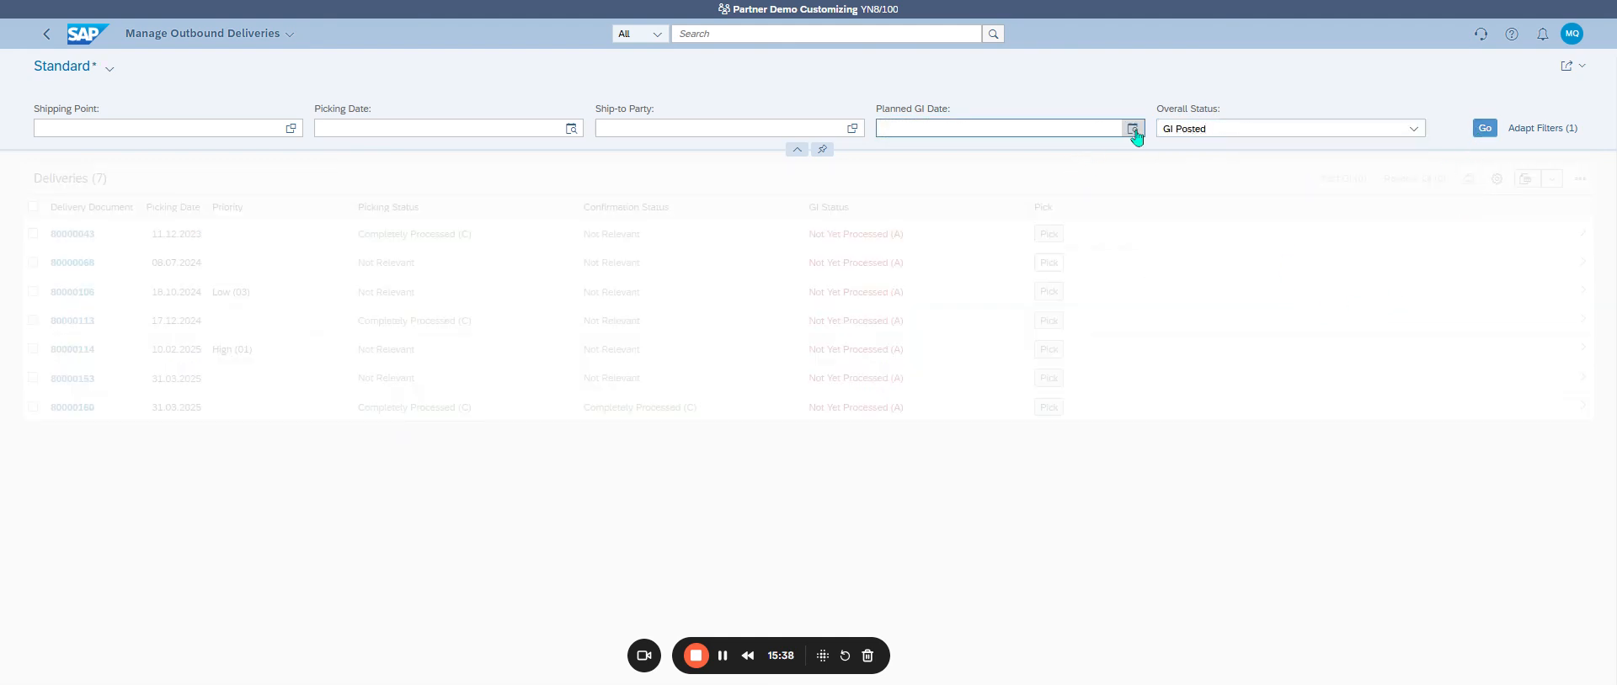
left_click(982, 223)
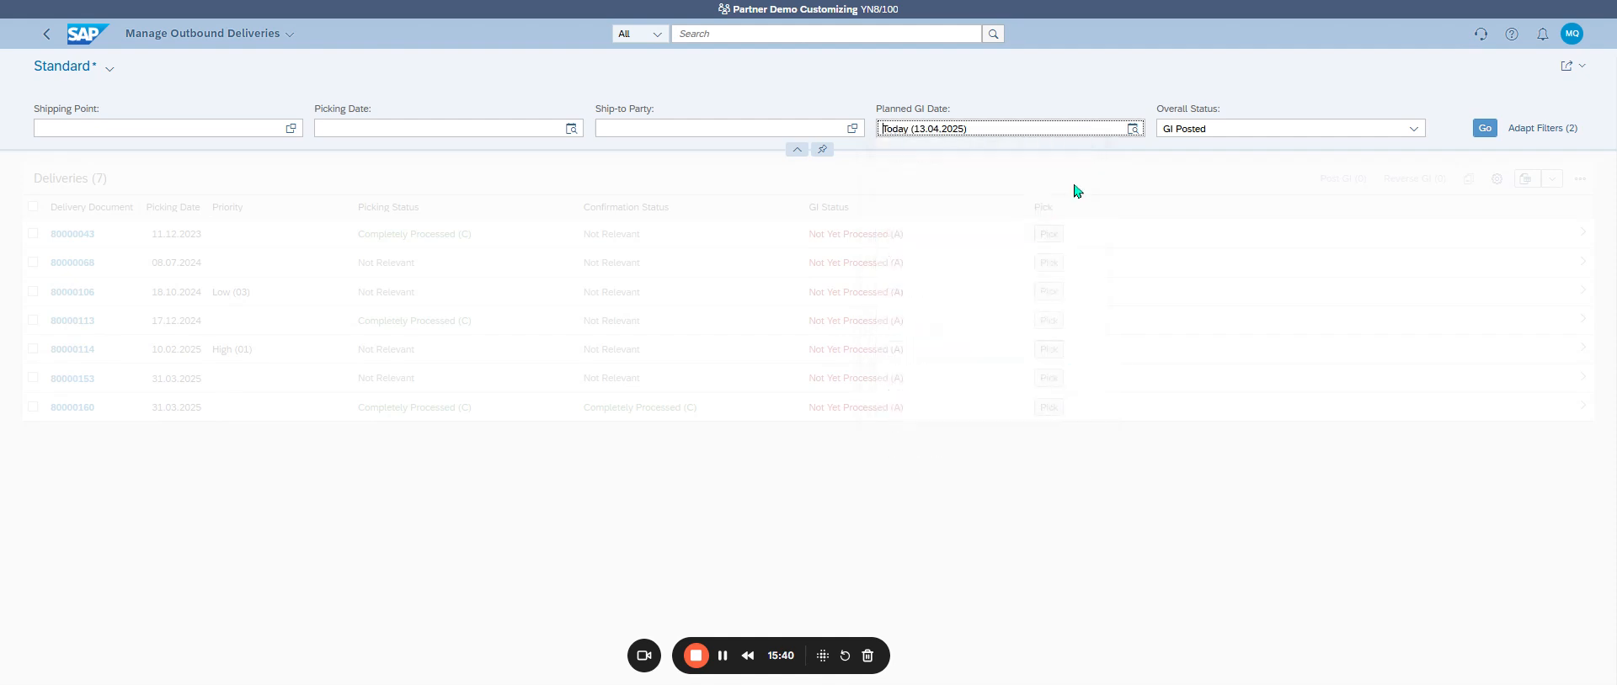
left_click(1128, 132)
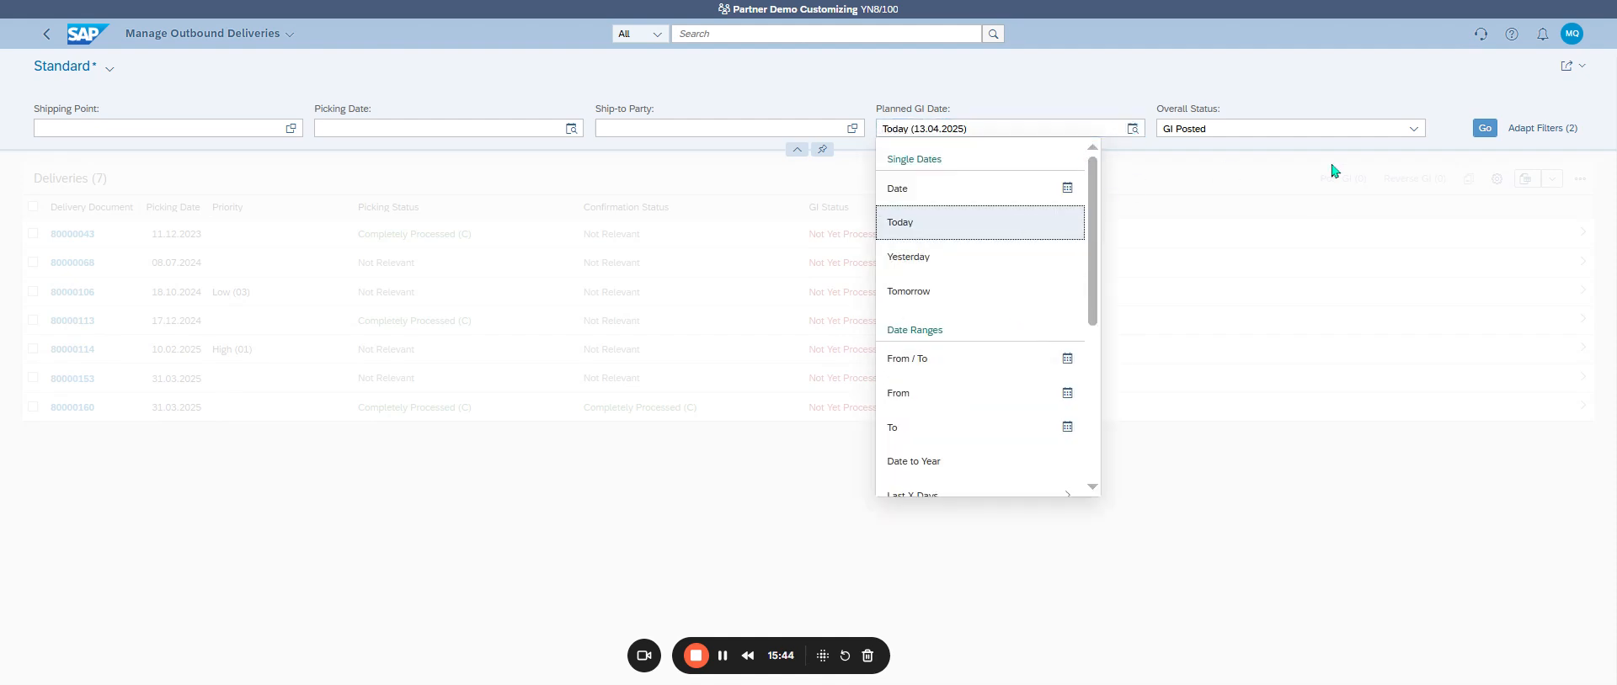
left_click(1485, 128)
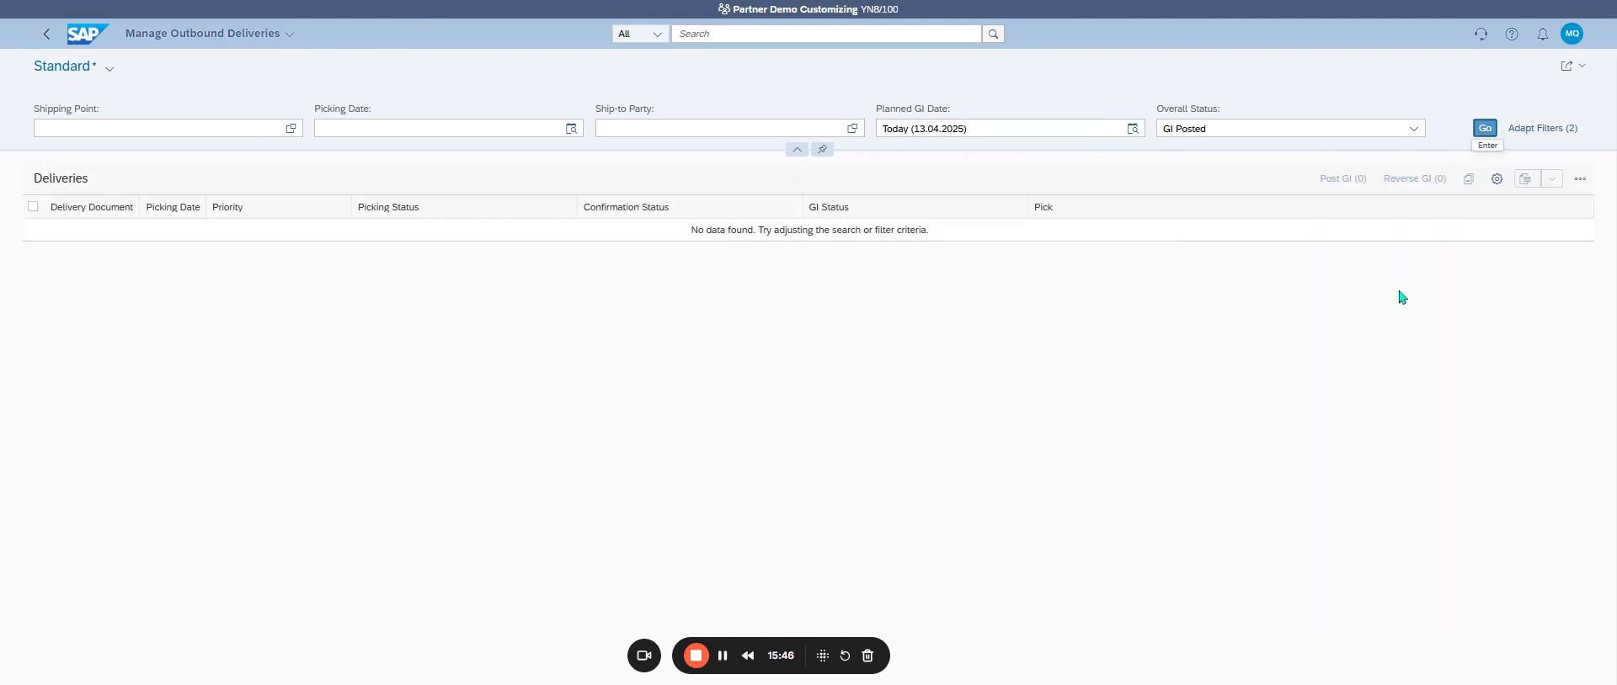
Set the planned GI date filter to the range 18.04.2025 - 18.04.2025 and list the matching deliveries
left_click(1129, 129)
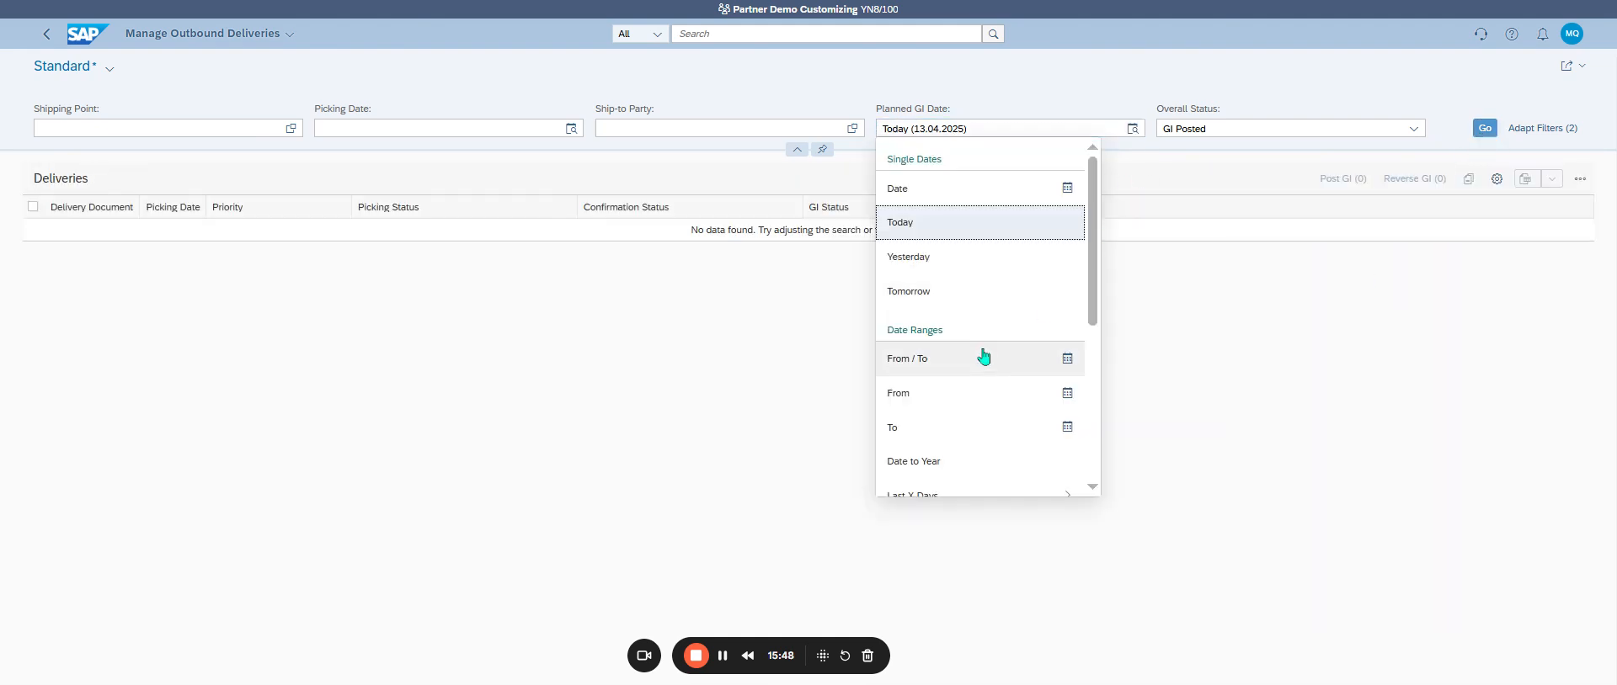
left_click(981, 455)
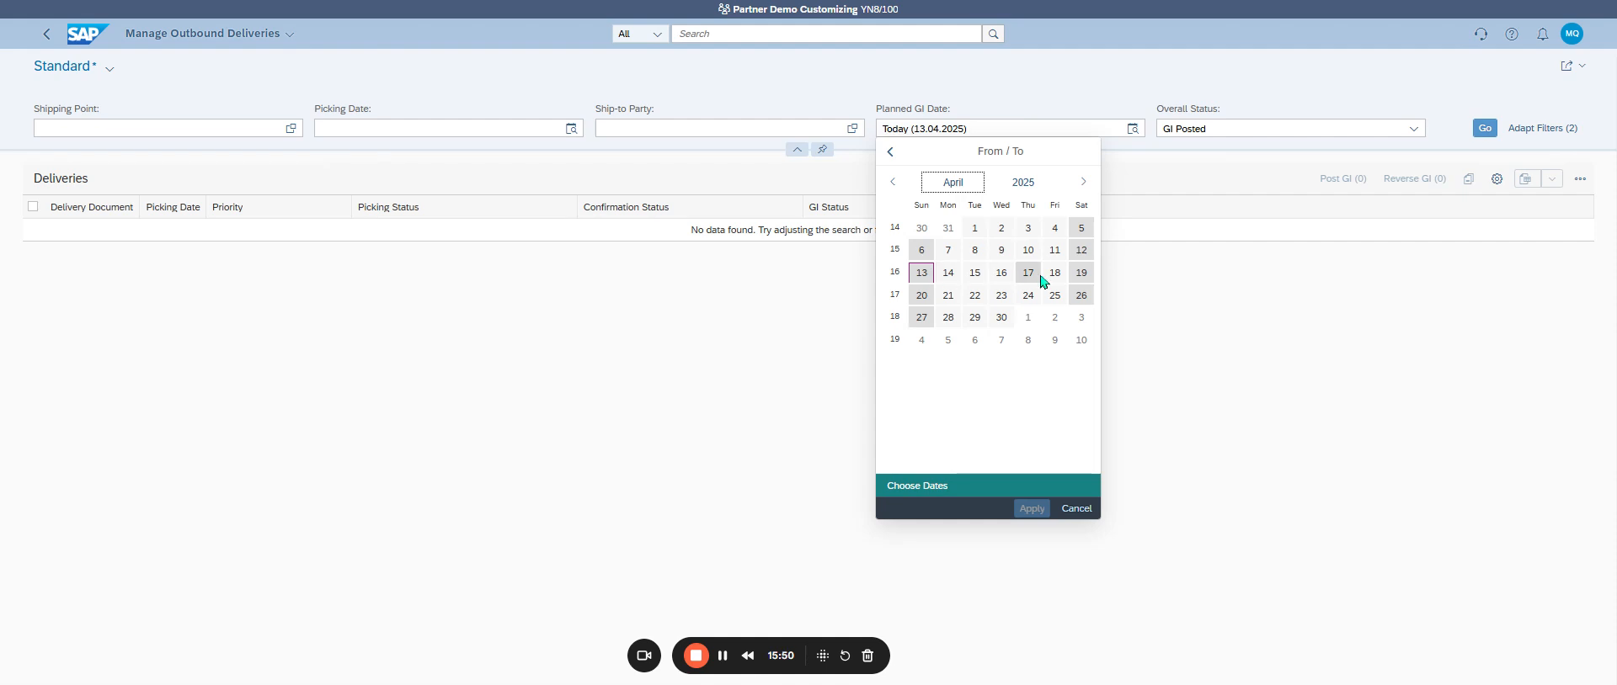
left_click(1054, 272)
left_click(1033, 509)
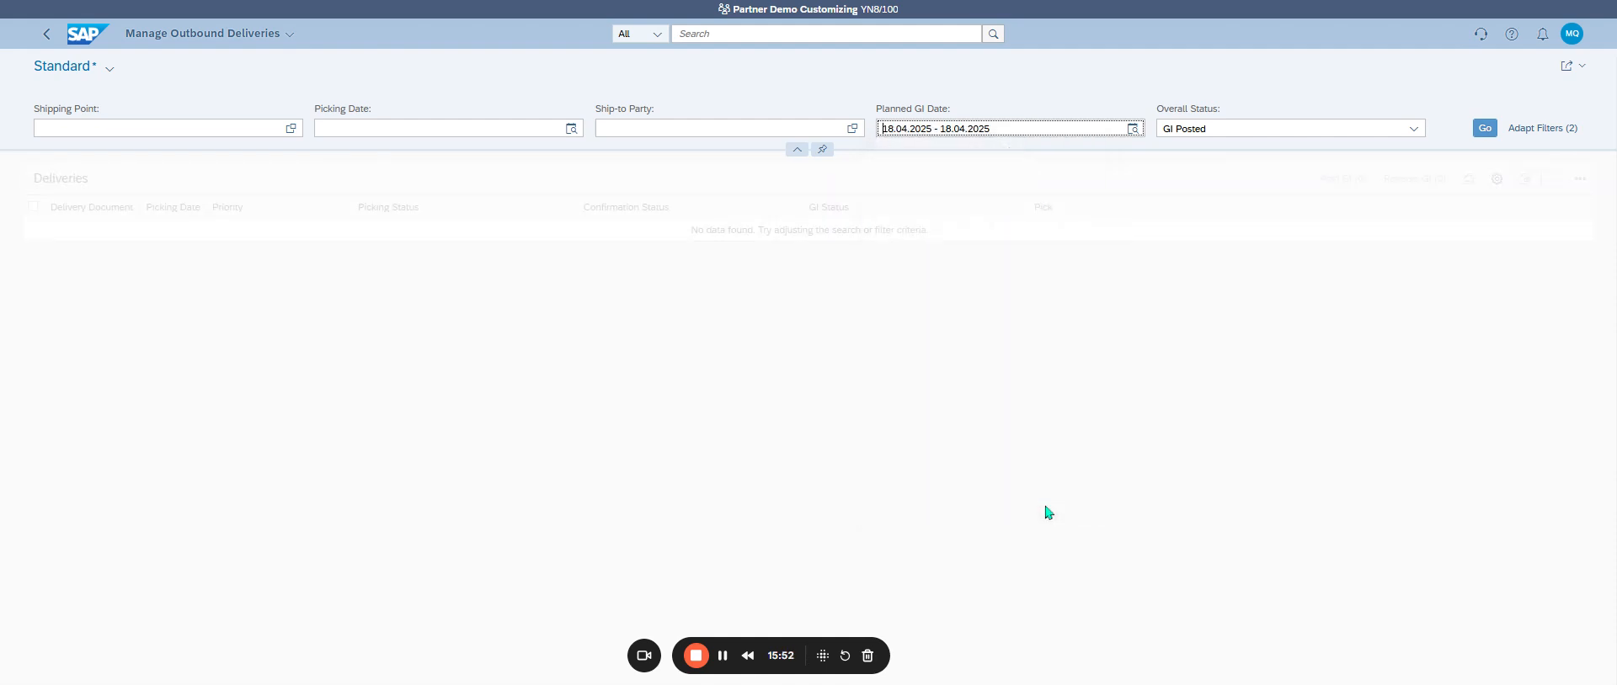
left_click(1484, 128)
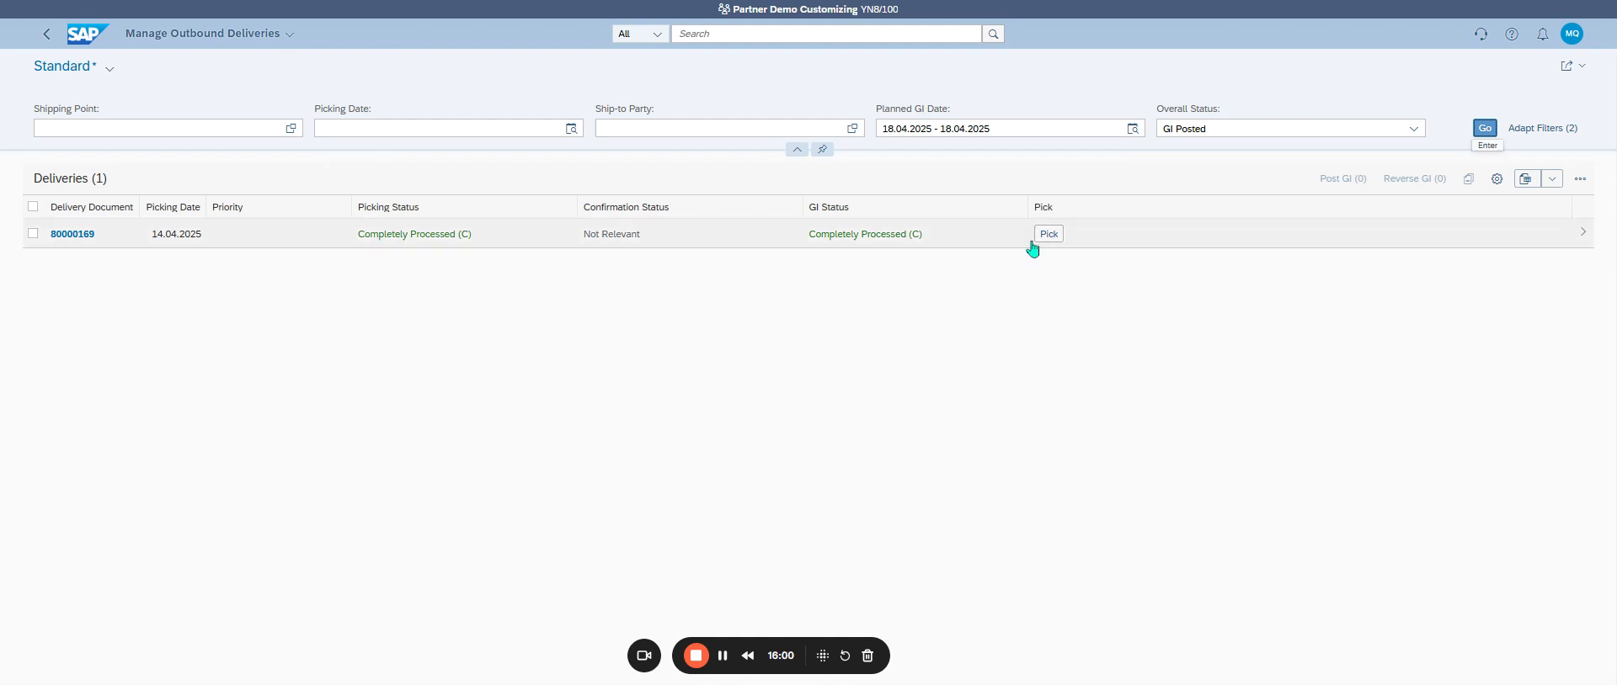
Open the details of the listed delivery, go to its outputs and display the delivery note document
left_click(1578, 237)
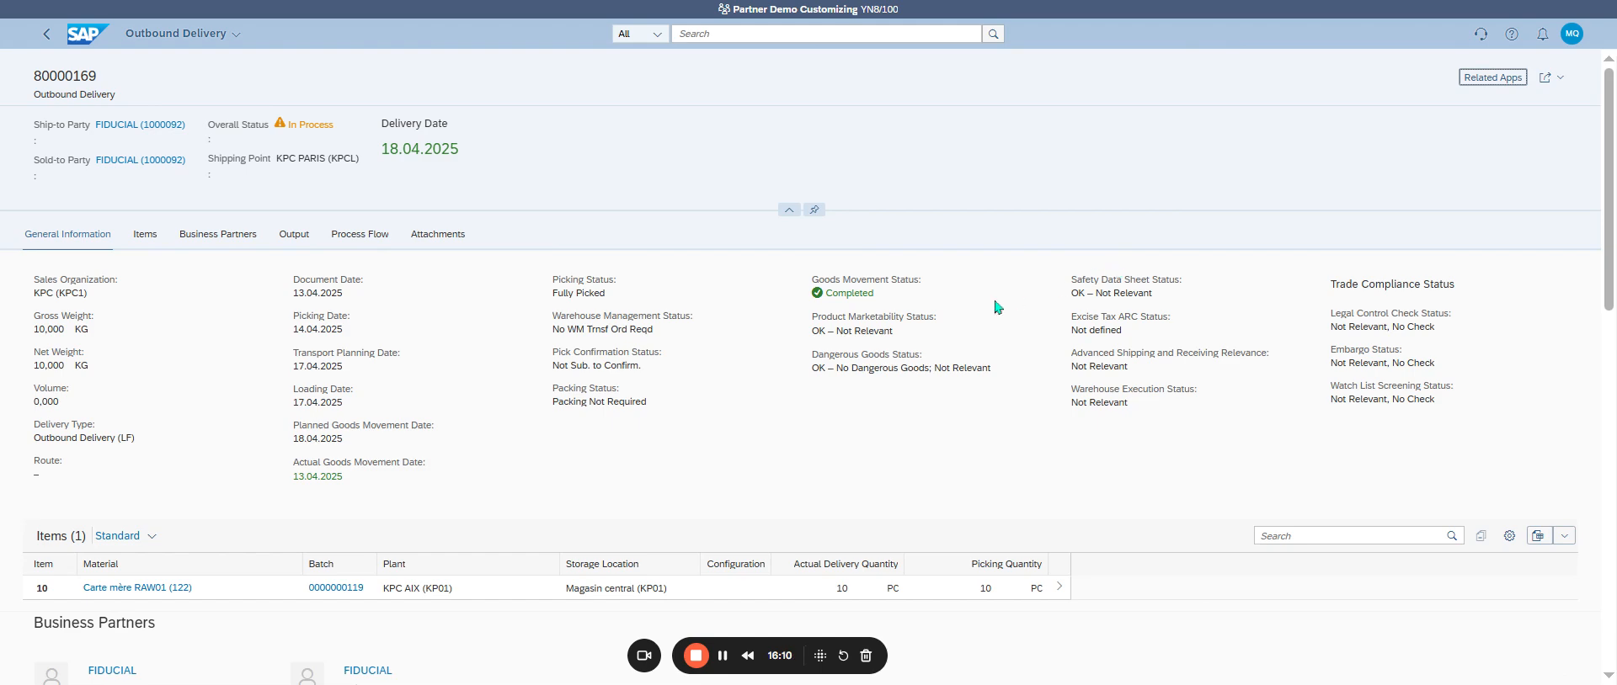
left_click(294, 234)
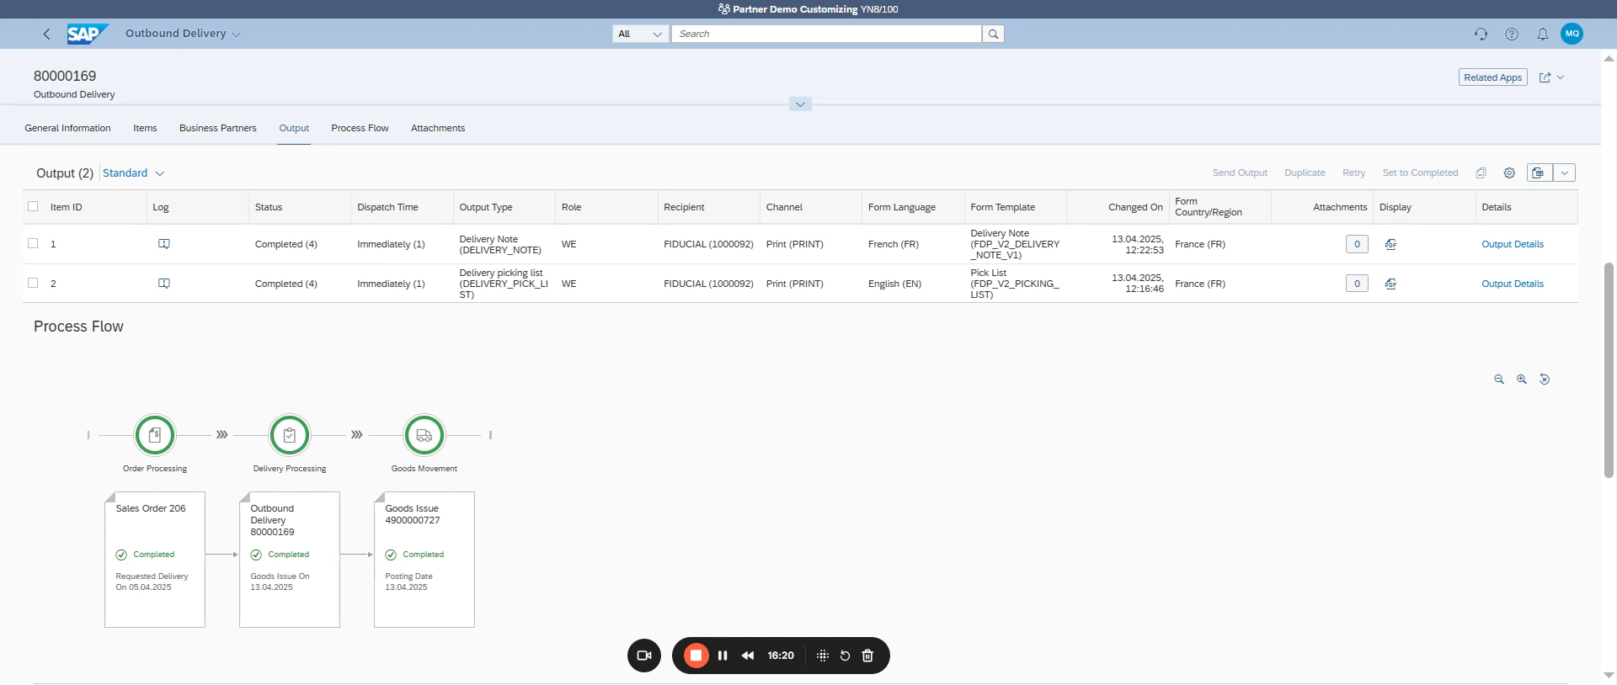
left_click(33, 243)
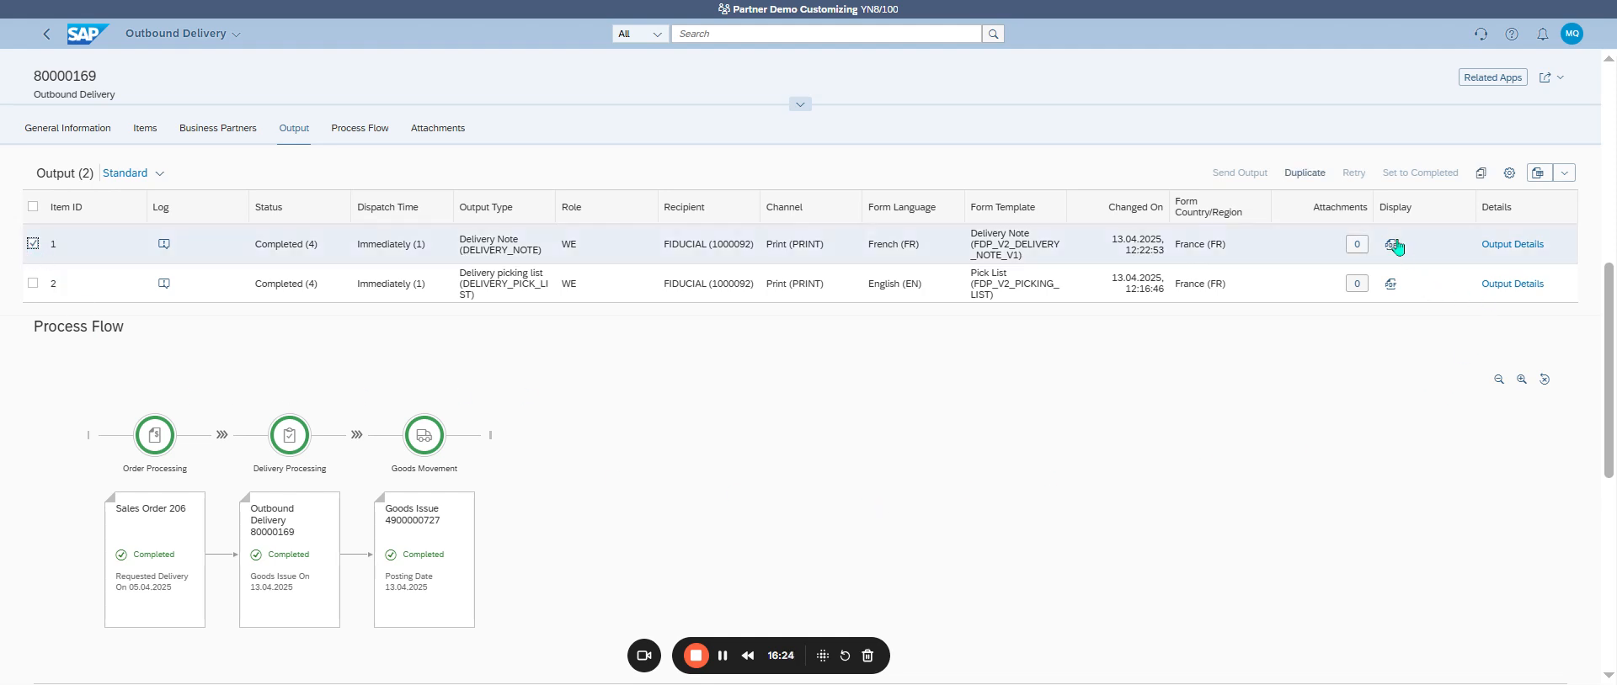
left_click(1394, 246)
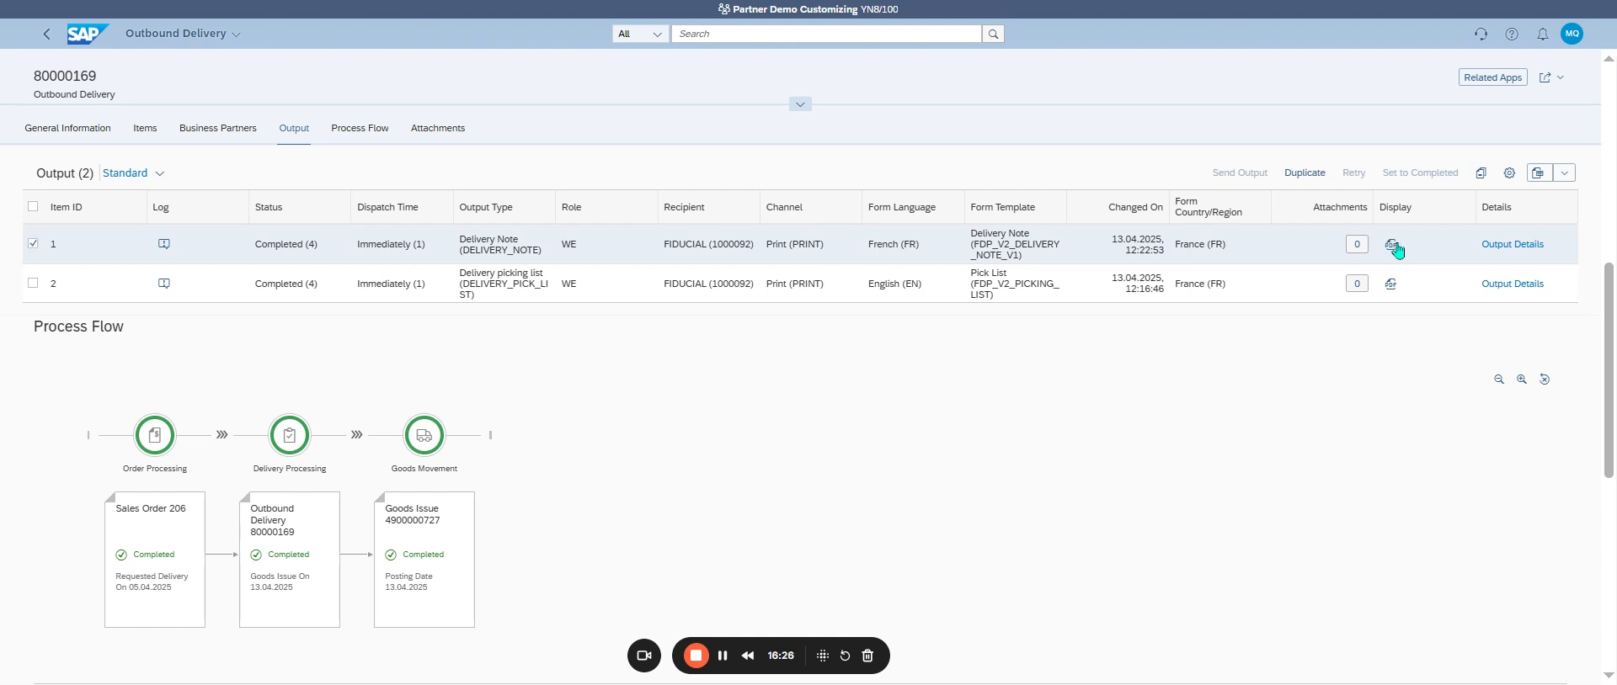